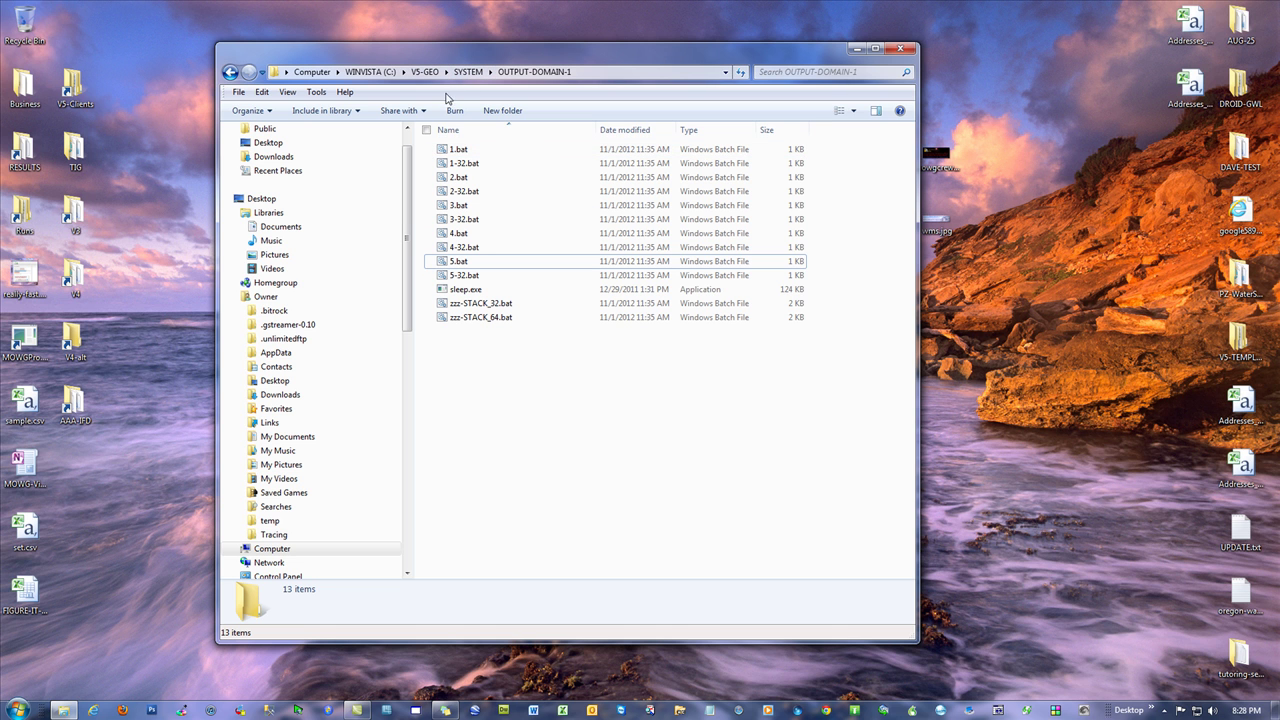
# - Open 2.bat from SYSTEM\OUTPUT-DOMAIN-1 in V5-GEO for editing, examine its sleep line, and close it
pyautogui.click(425, 72)
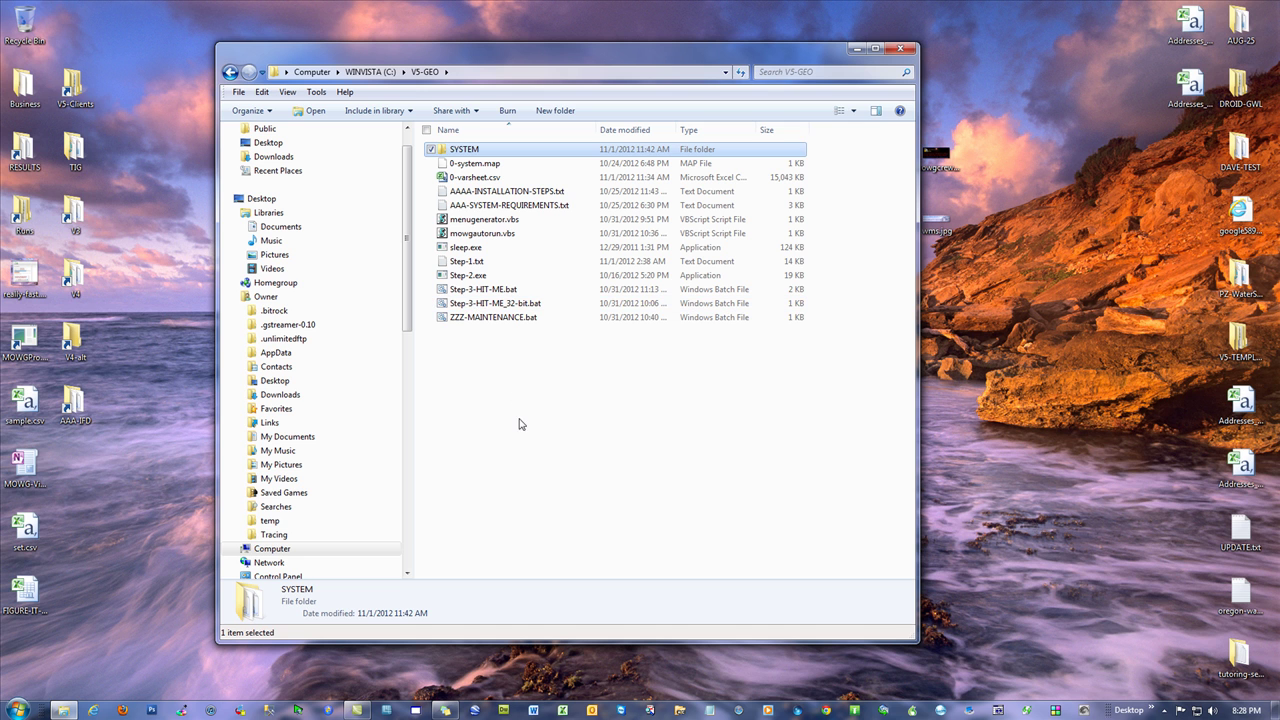
pyautogui.click(511, 359)
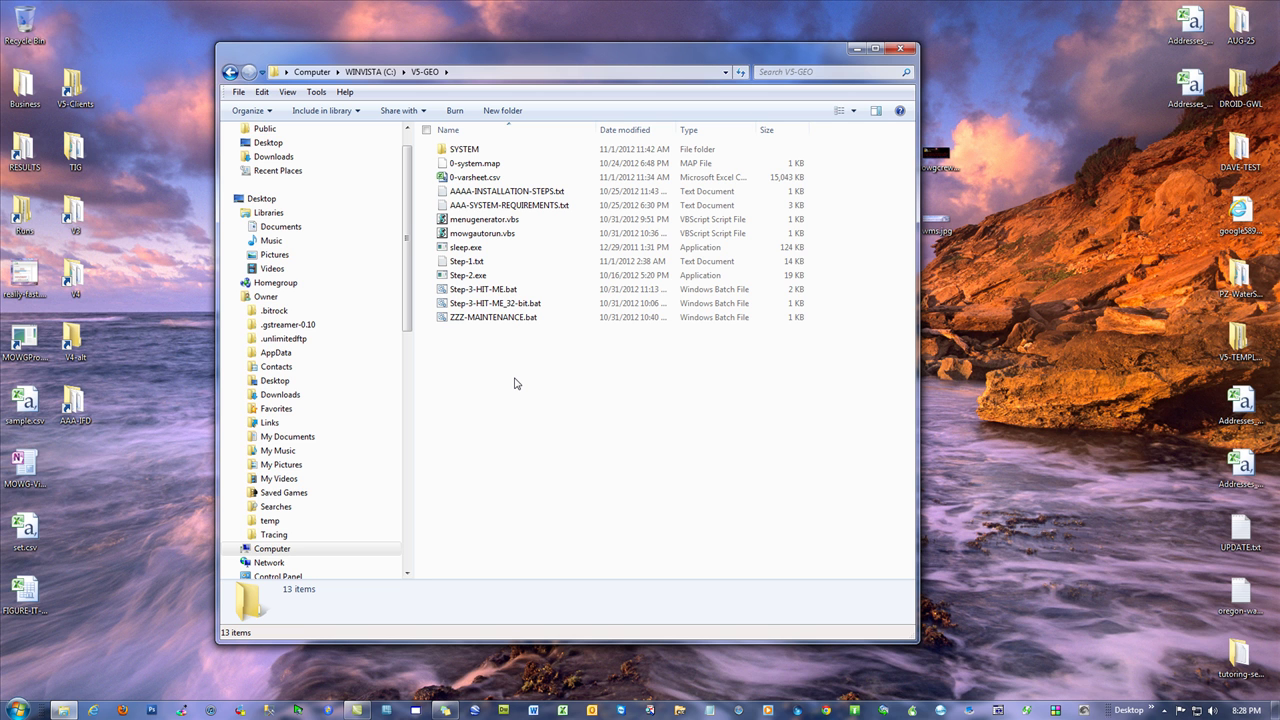
pyautogui.doubleClick(464, 149)
pyautogui.doubleClick(480, 205)
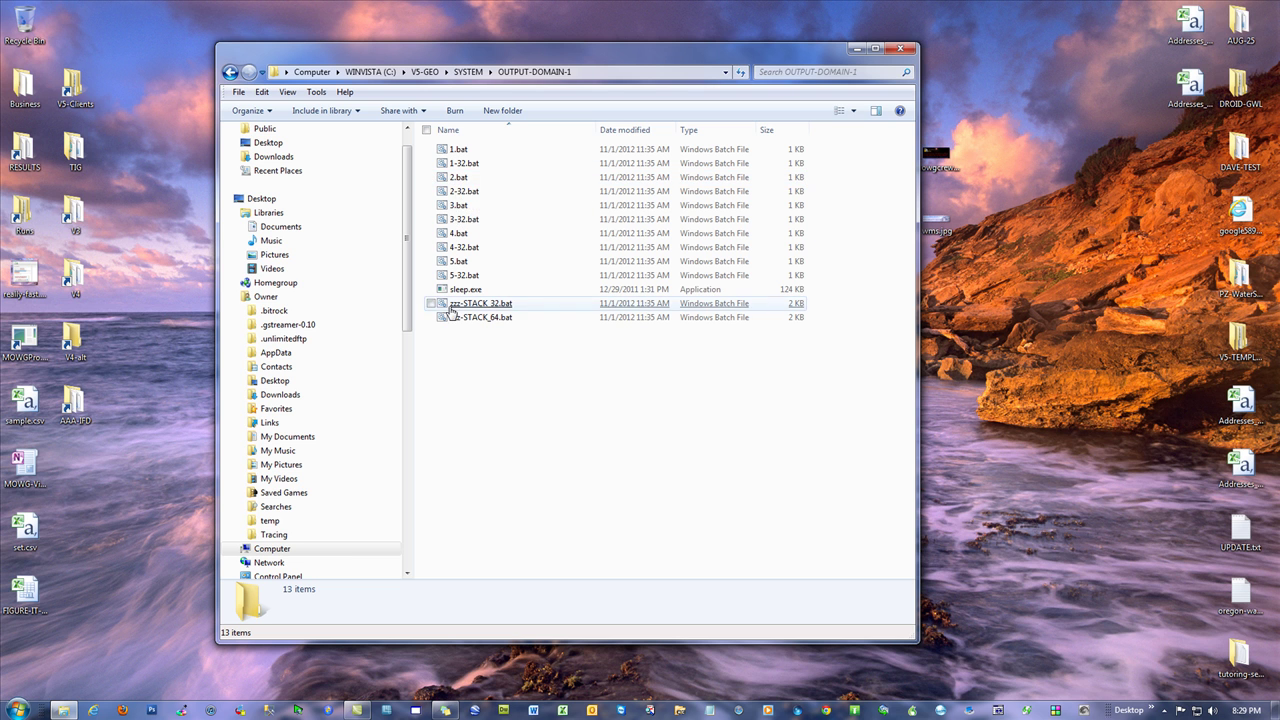
pyautogui.rightClick(459, 188)
pyautogui.click(485, 204)
pyautogui.moveTo(678, 199); pyautogui.dragTo(600, 200)
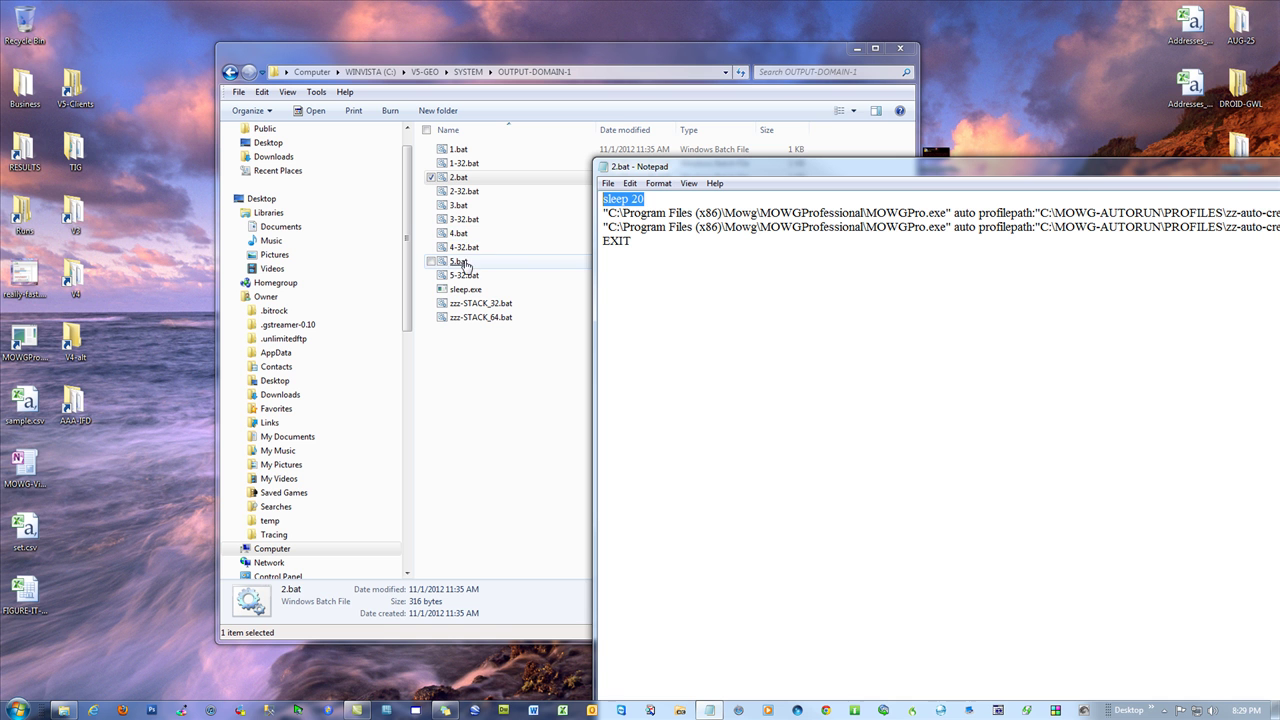
pyautogui.hotkey('alt', 'F4')
pyautogui.click(533, 363)
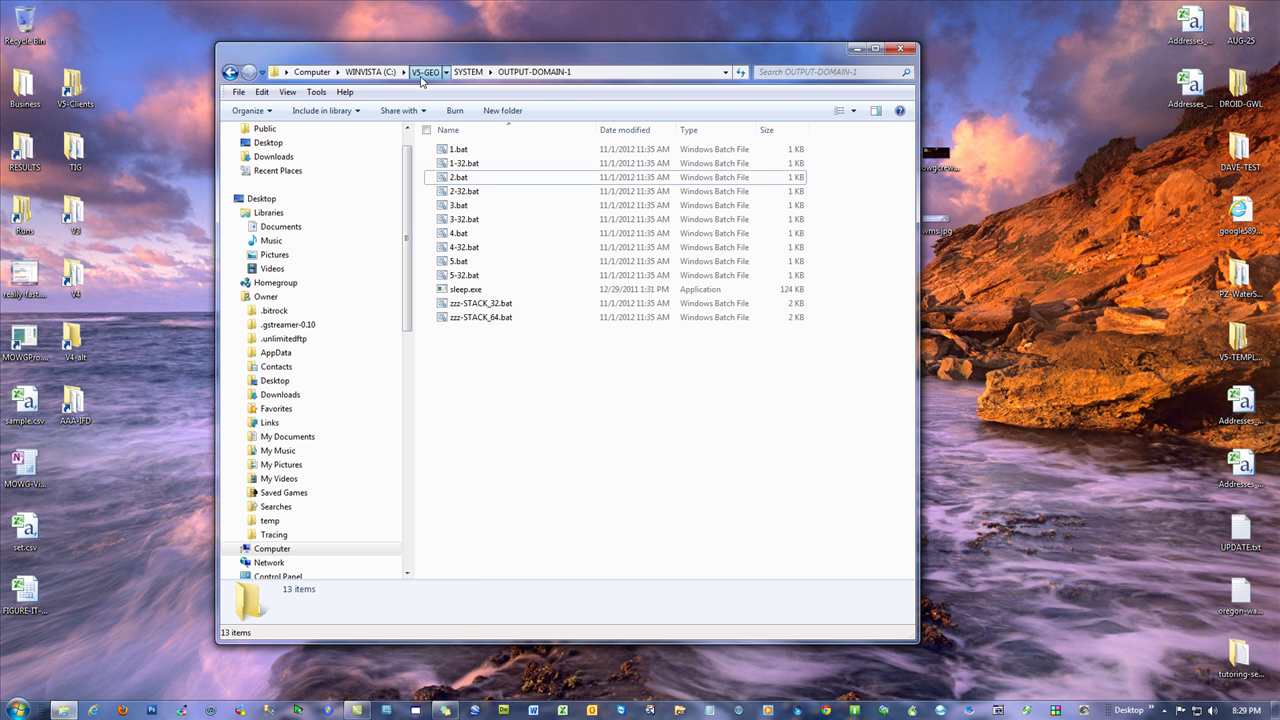
# - Switch to Excel and examine the increment delay setting in the MOWG Profile and Batch Generator, leaving without submitting
pyautogui.click(424, 73)
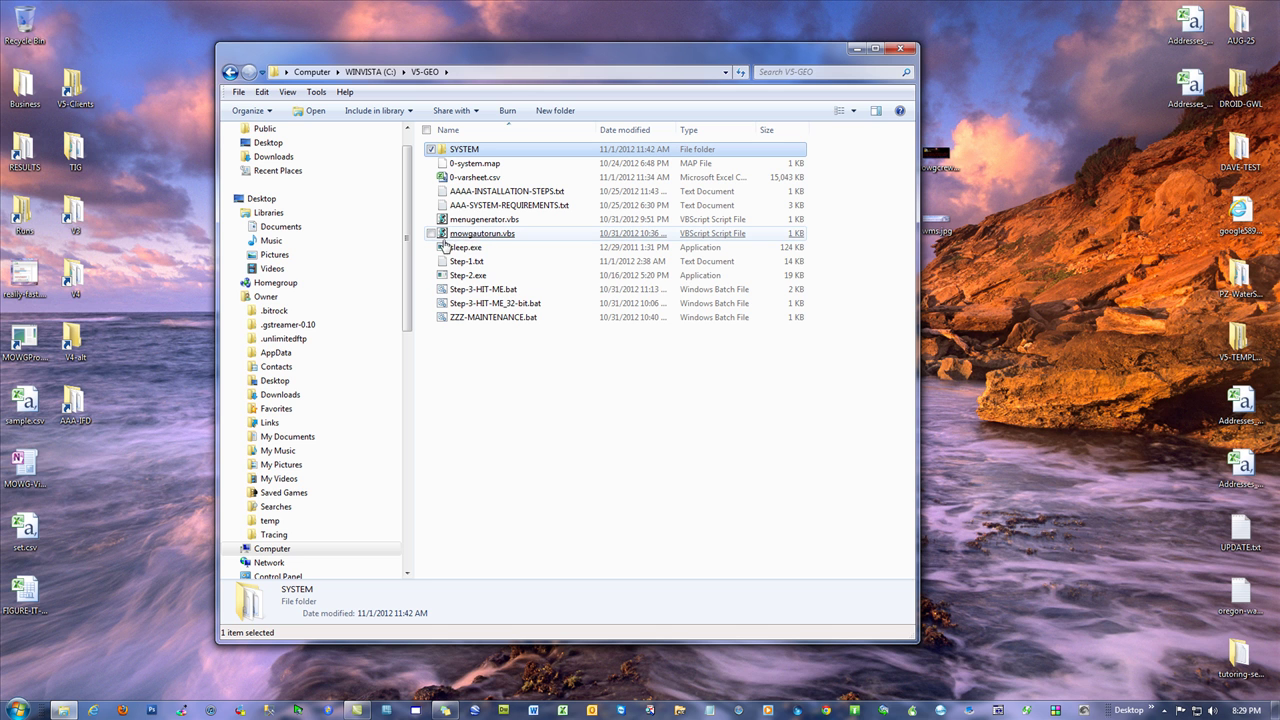
pyautogui.doubleClick(482, 235)
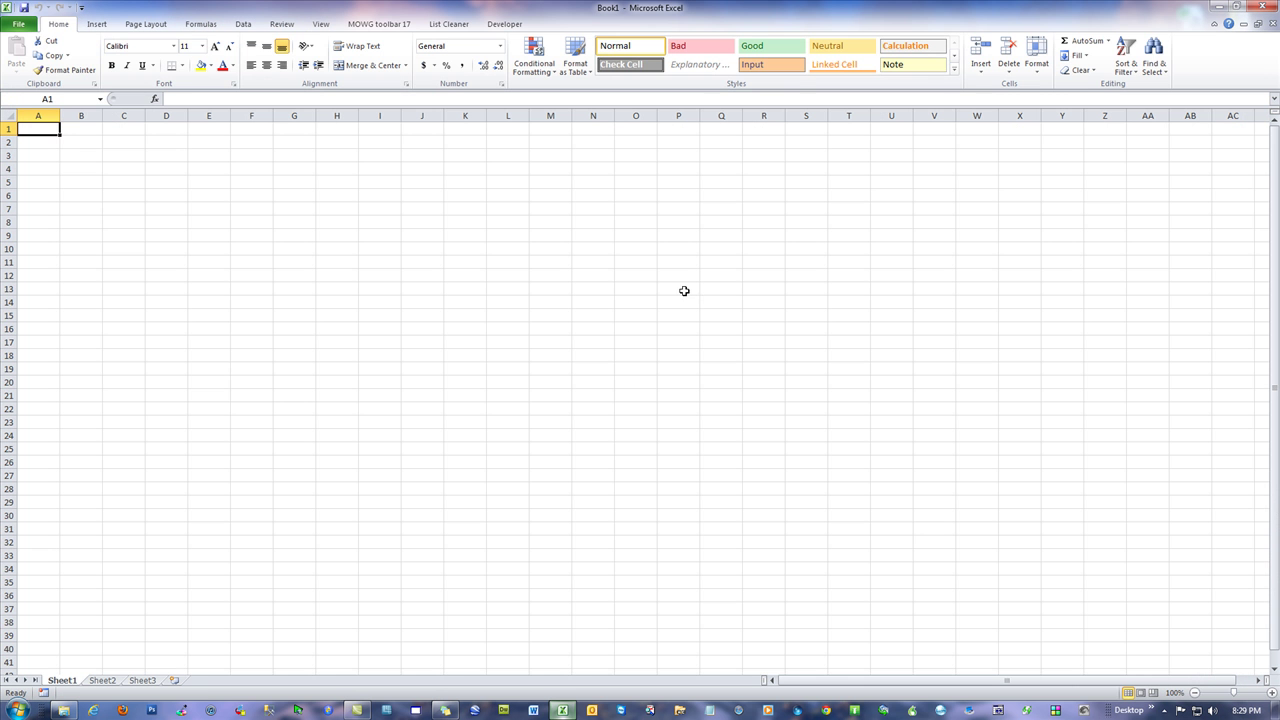
pyautogui.click(404, 24)
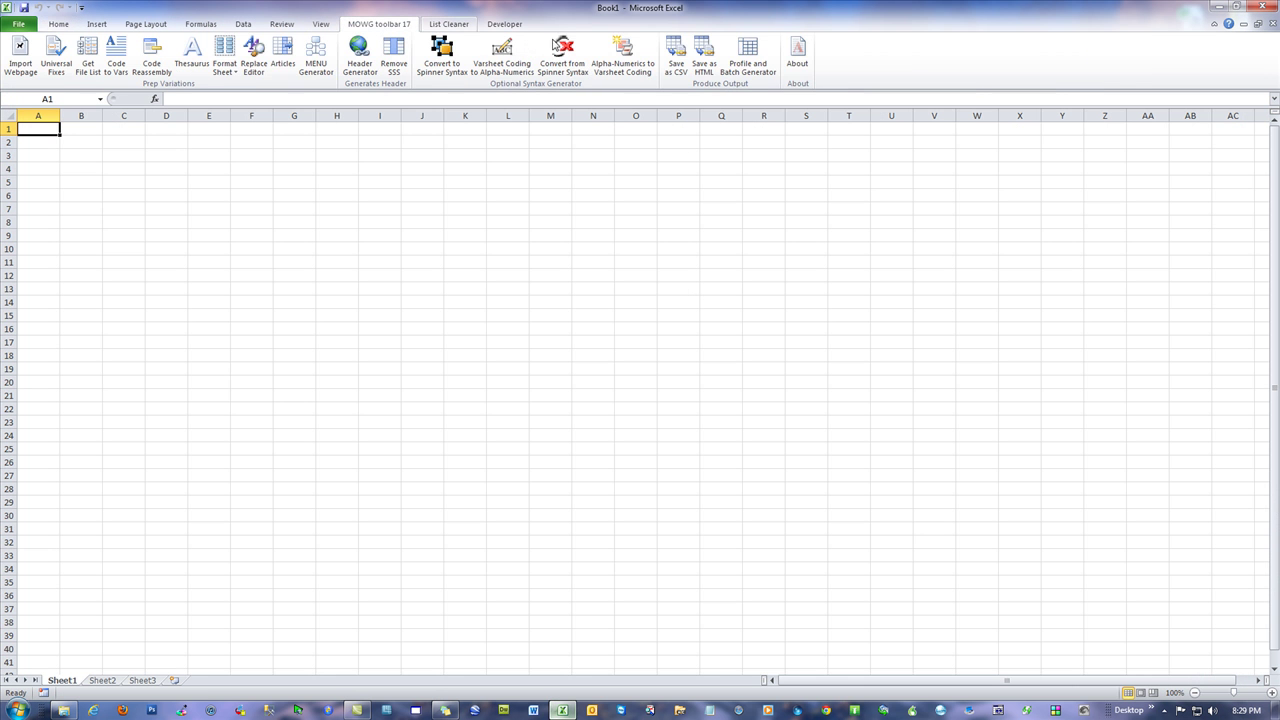
pyautogui.click(752, 50)
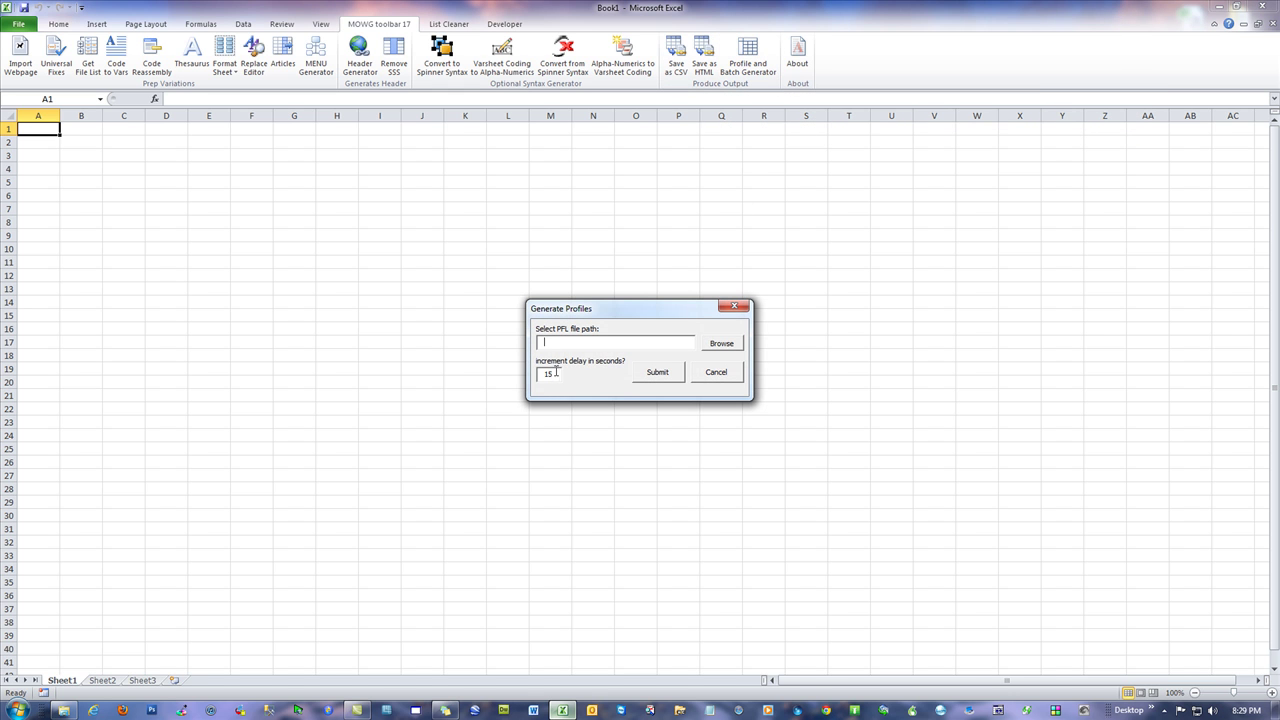
pyautogui.doubleClick(556, 374)
pyautogui.click(553, 374)
pyautogui.doubleClick(557, 373)
pyautogui.click(556, 374)
pyautogui.doubleClick(531, 374)
pyautogui.click(734, 306)
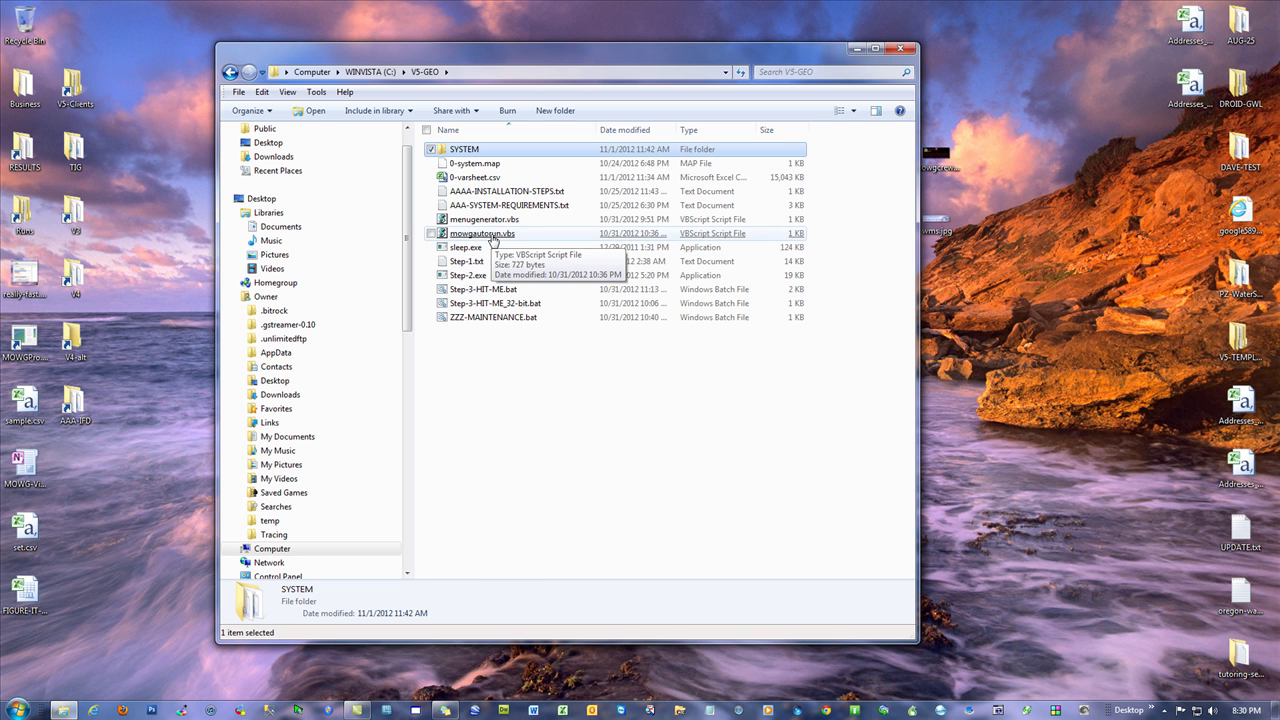
# - Open mowgautorun.vbs from the V5-GEO folder in Notepad and set SleepTimeVariable to "30"
pyautogui.rightClick(493, 238)
pyautogui.click(520, 257)
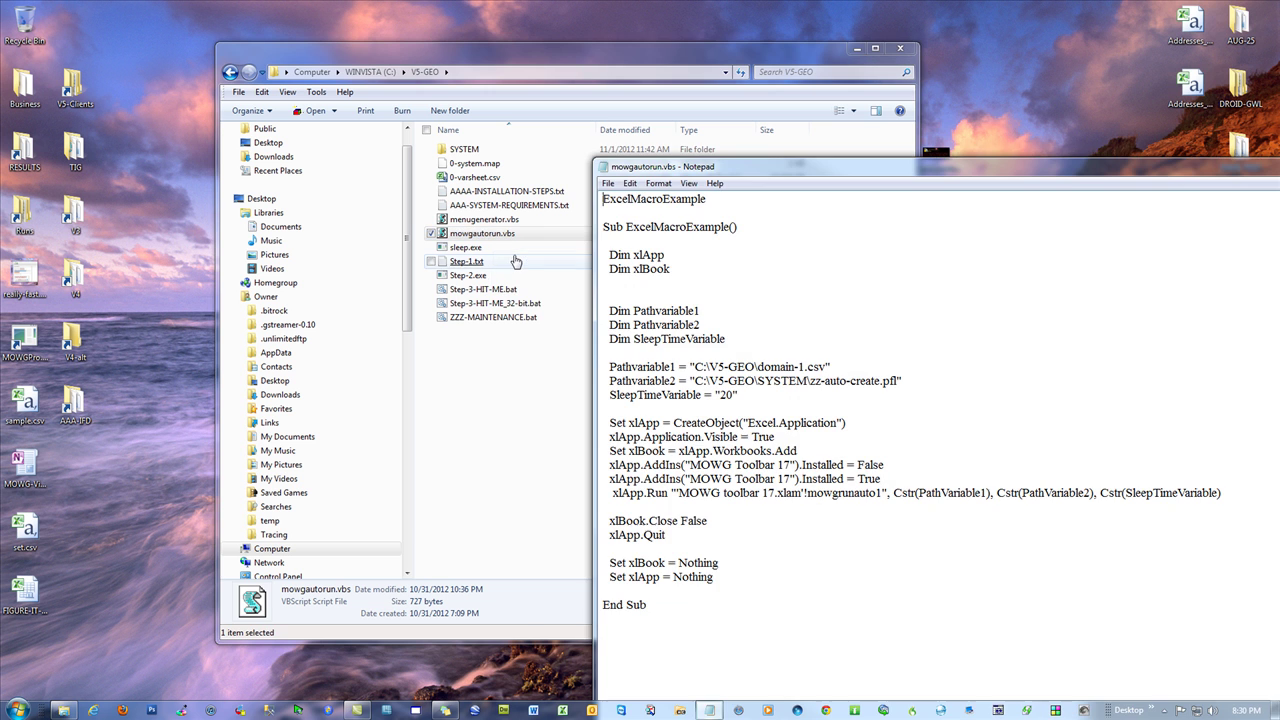
pyautogui.moveTo(692, 170); pyautogui.dragTo(455, 20)
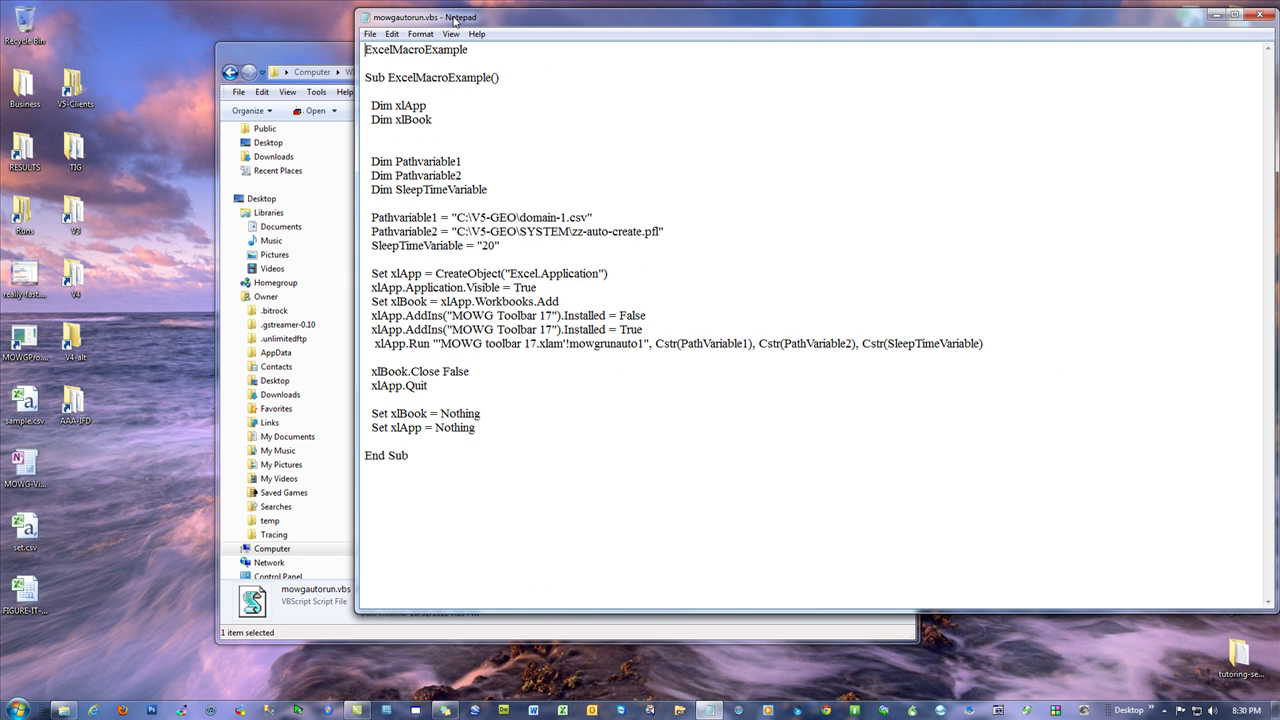
pyautogui.moveTo(373, 244); pyautogui.dragTo(495, 245)
pyautogui.write('30')
# - Look over the batch files in V5-GEO\SYSTEM\OUTPUT-DOMAIN-1 and close the folder window
pyautogui.click(277, 46)
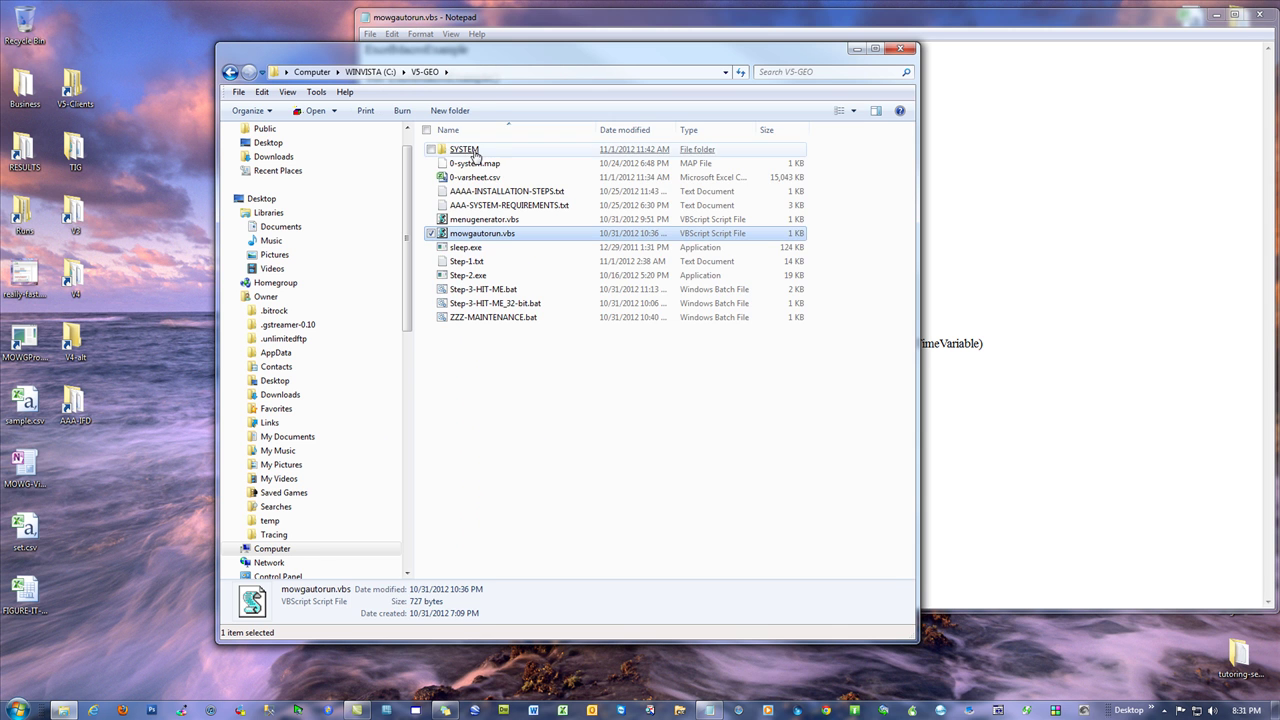
pyautogui.doubleClick(475, 151)
pyautogui.doubleClick(482, 209)
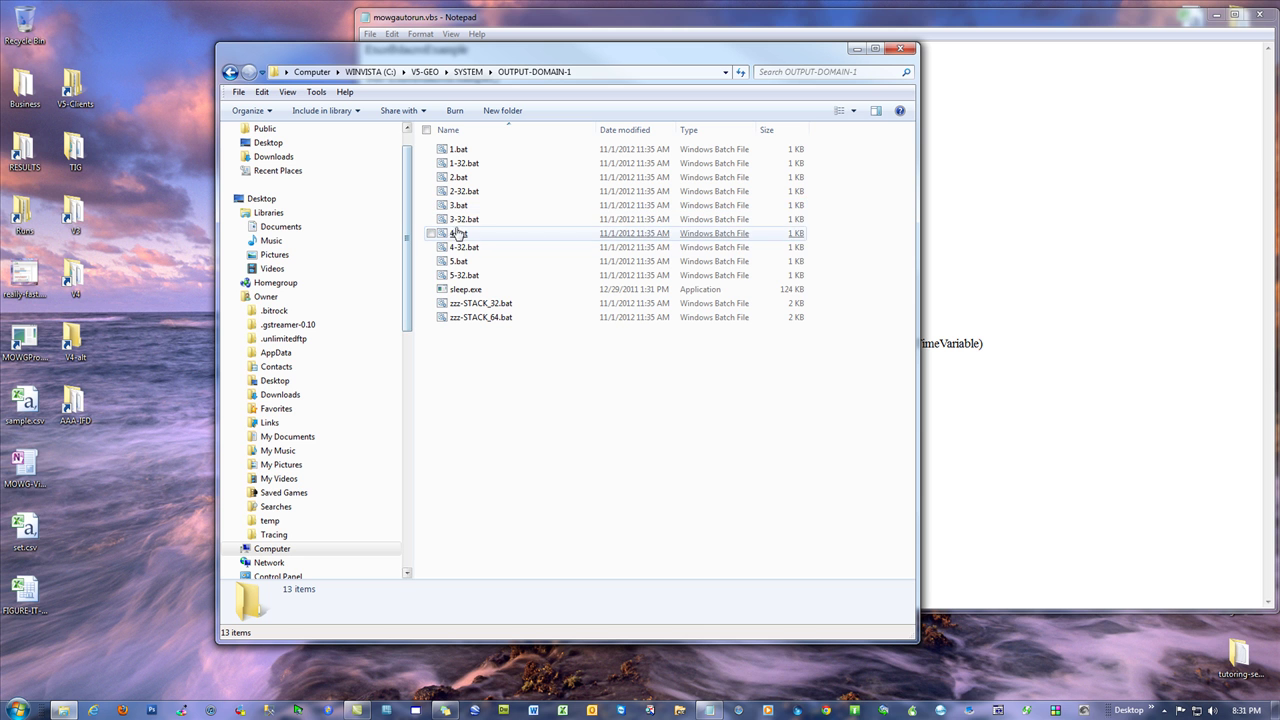
pyautogui.click(900, 48)
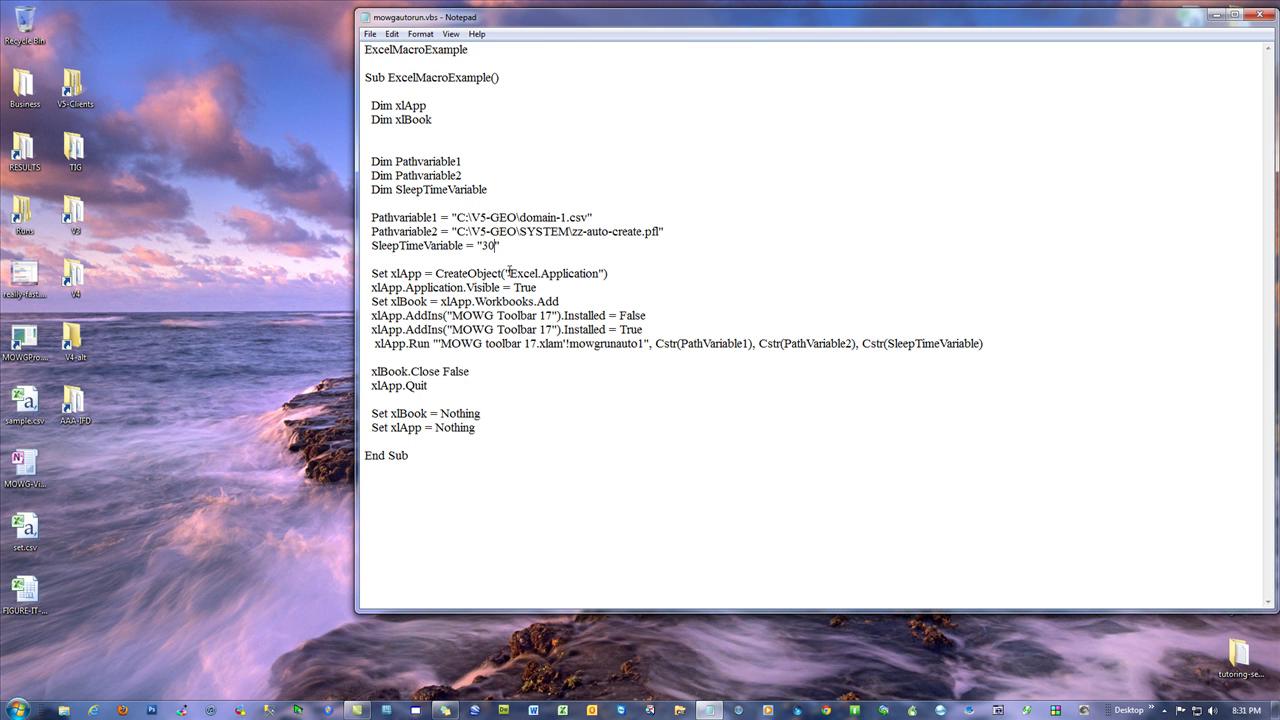
# - Try a huge SleepTimeVariable by appending ten zeros to the value, and restore it to "30"
pyautogui.write('0000000000')
pyautogui.moveTo(554, 246); pyautogui.dragTo(487, 246)
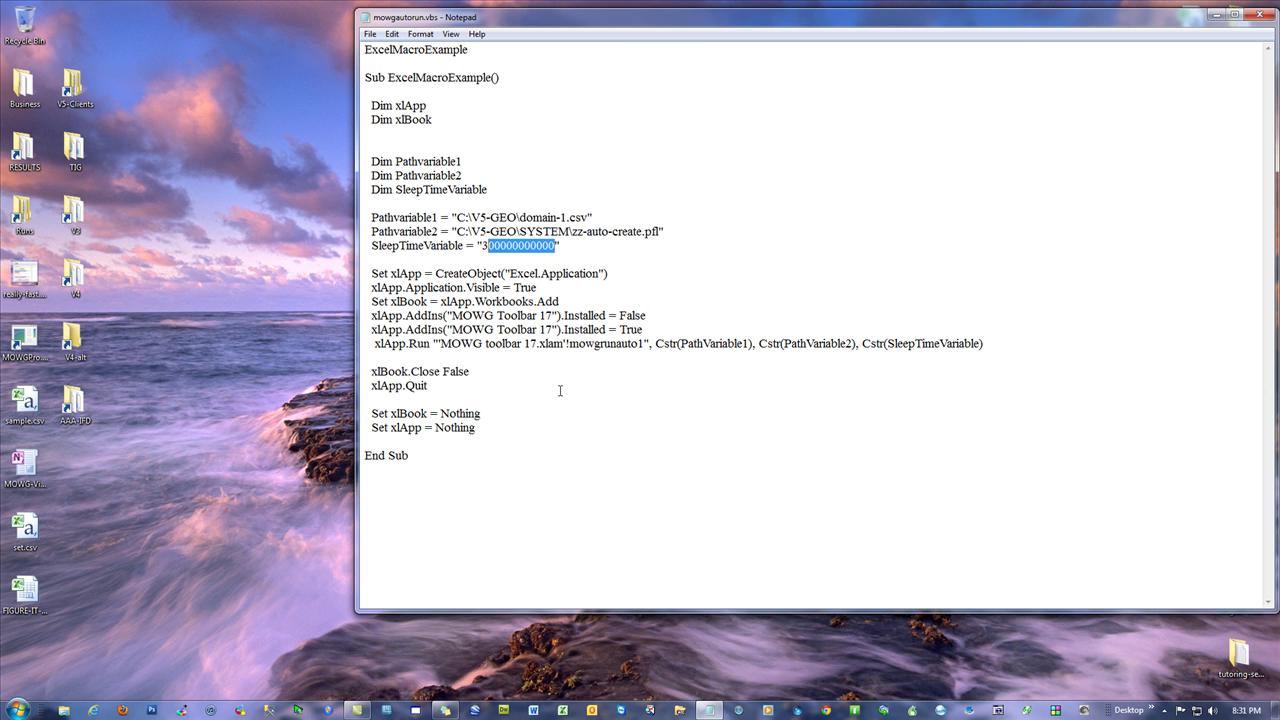
pyautogui.write('0')
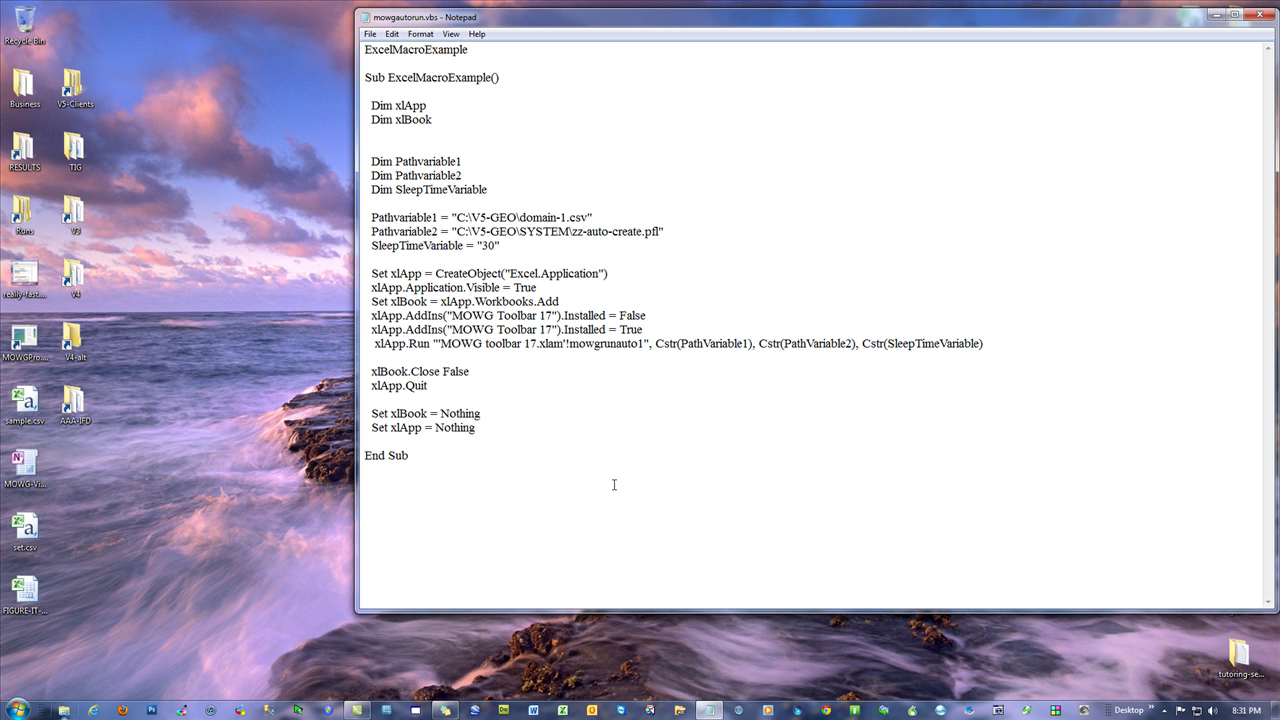
# - Set SleepTimeVariable to "20" in mowgautorun.vbs, save the script and close it
pyautogui.press('BackSpace')
pyautogui.write('2')
pyautogui.doubleClick(488, 247)
pyautogui.click(584, 432)
pyautogui.click(497, 244)
pyautogui.write('0')
pyautogui.moveTo(504, 245); pyautogui.dragTo(482, 245)
pyautogui.click(495, 246)
pyautogui.press('BackSpace')
pyautogui.write('2')
pyautogui.press('Right')
pyautogui.hotkey('shift', 'Left')
pyautogui.hotkey('shift', 'Left')
pyautogui.hotkey('shift', 'Left')
pyautogui.click(608, 478)
pyautogui.moveTo(495, 246); pyautogui.dragTo(481, 246)
pyautogui.write('2')
pyautogui.click(1258, 14)
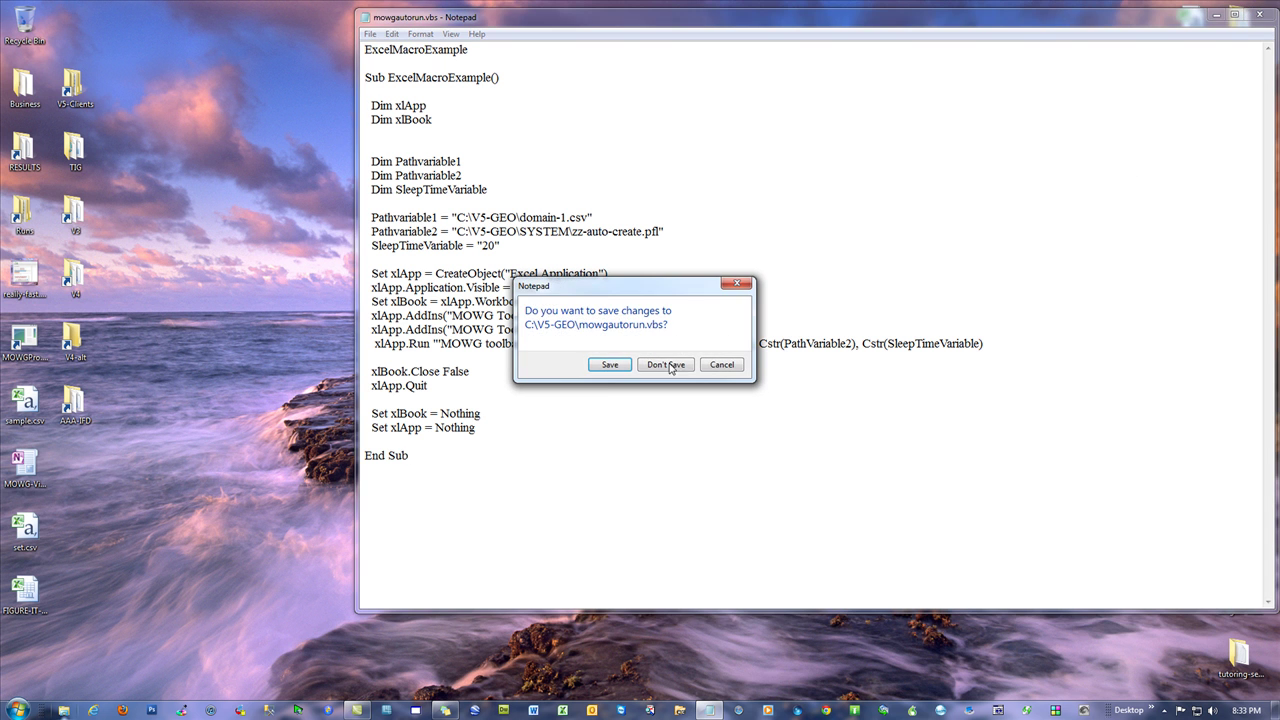
pyautogui.click(610, 365)
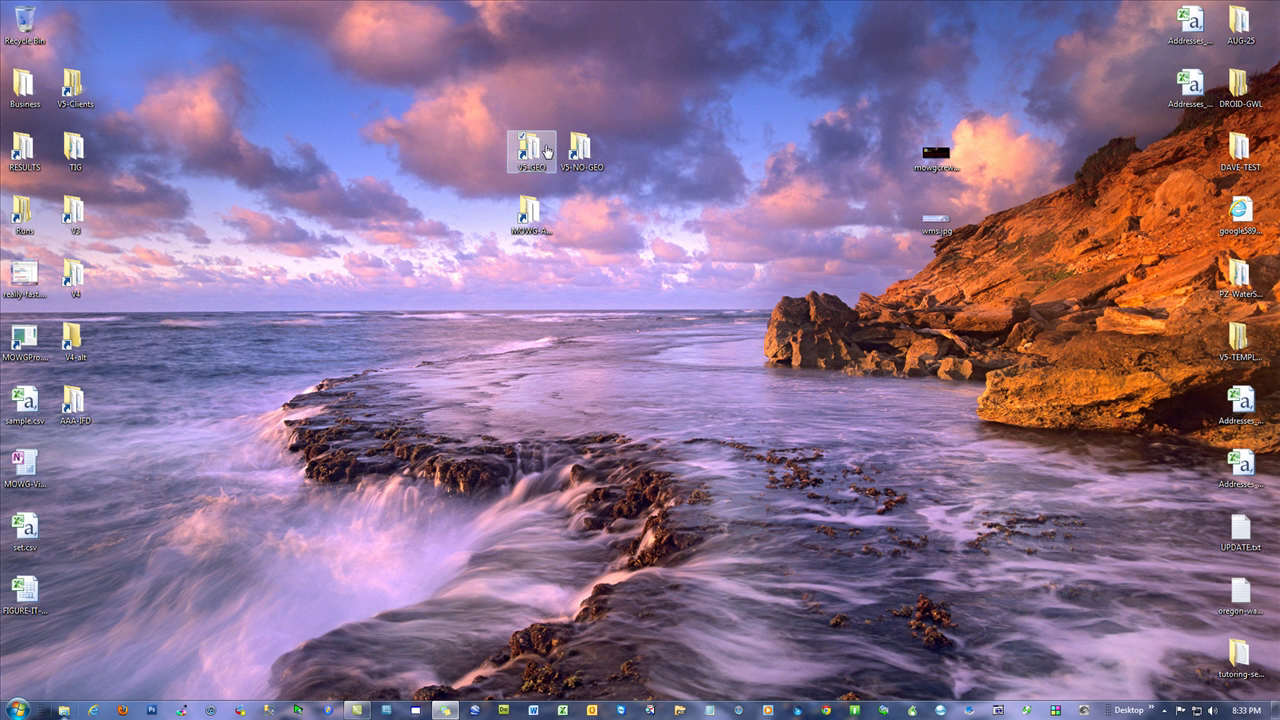
# - Open CSV-IN-USE-ISSUE.txt from V5-GEO\SYSTEM\TROUBLESHOOTING and examine the default sleep intervals for the five batch files
pyautogui.doubleClick(533, 148)
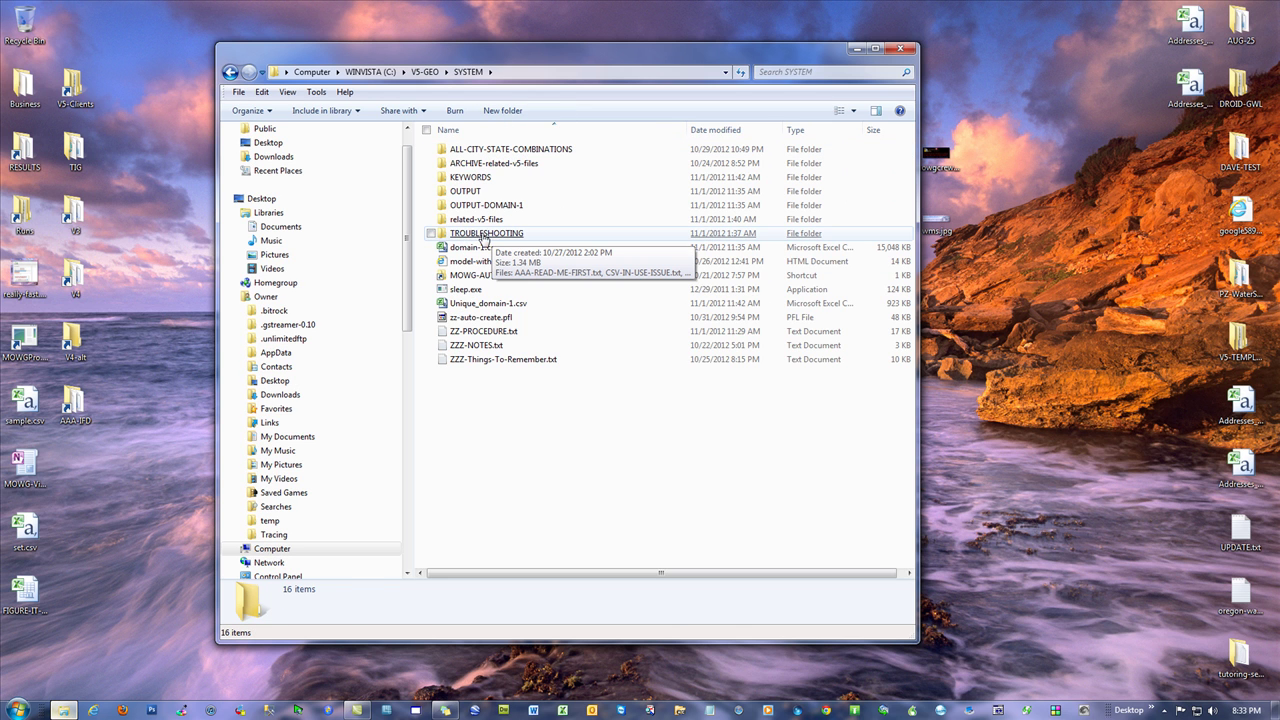
pyautogui.doubleClick(455, 236)
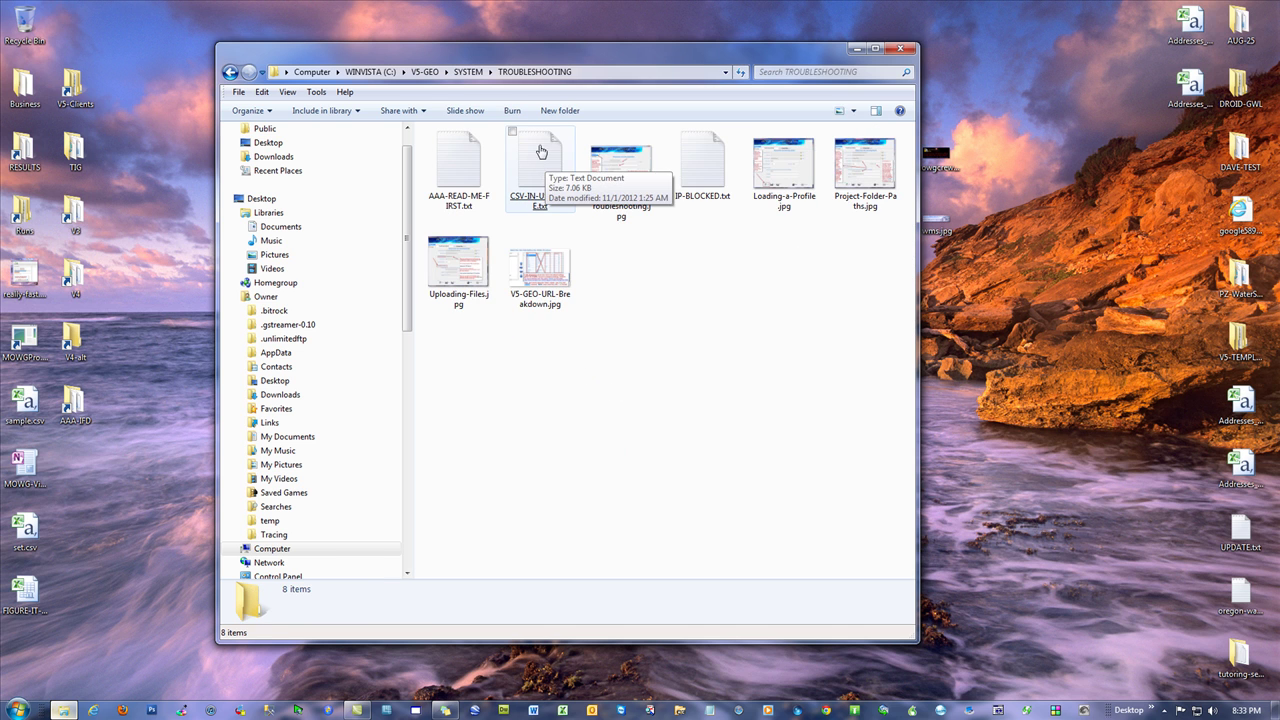
pyautogui.doubleClick(540, 155)
pyautogui.scroll(-12, 752, 272)
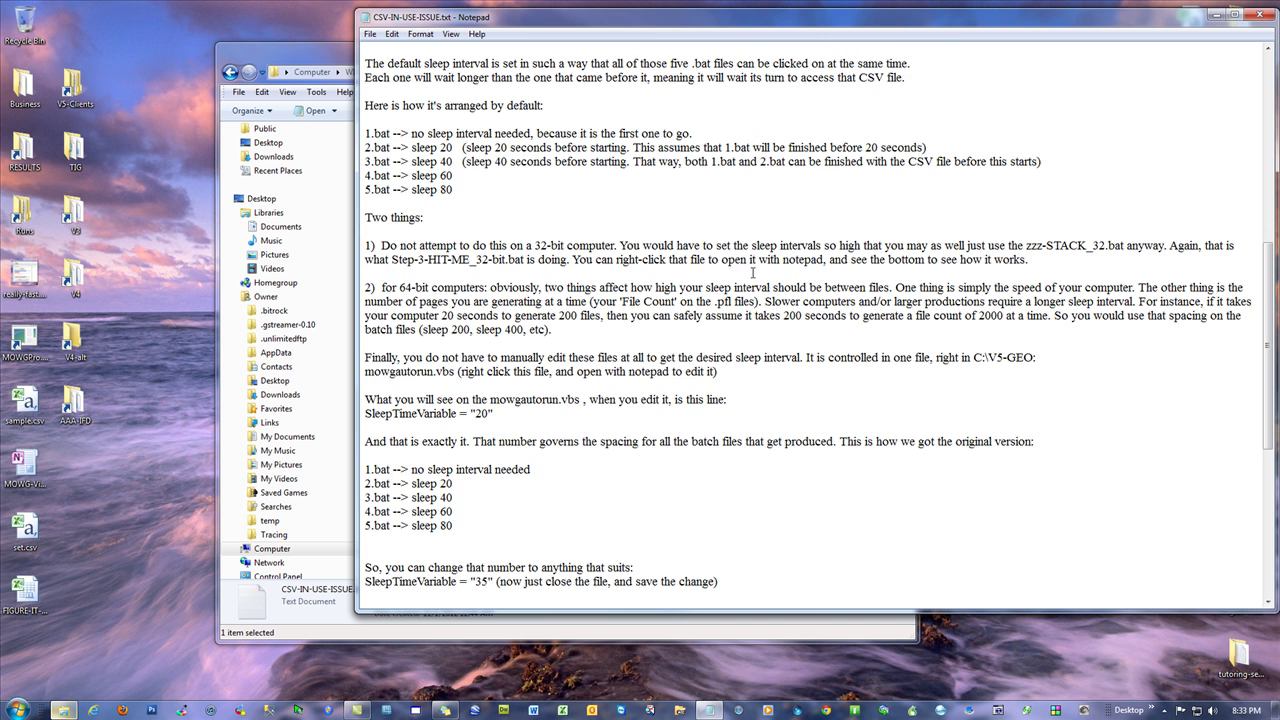
pyautogui.moveTo(469, 518); pyautogui.dragTo(365, 469)
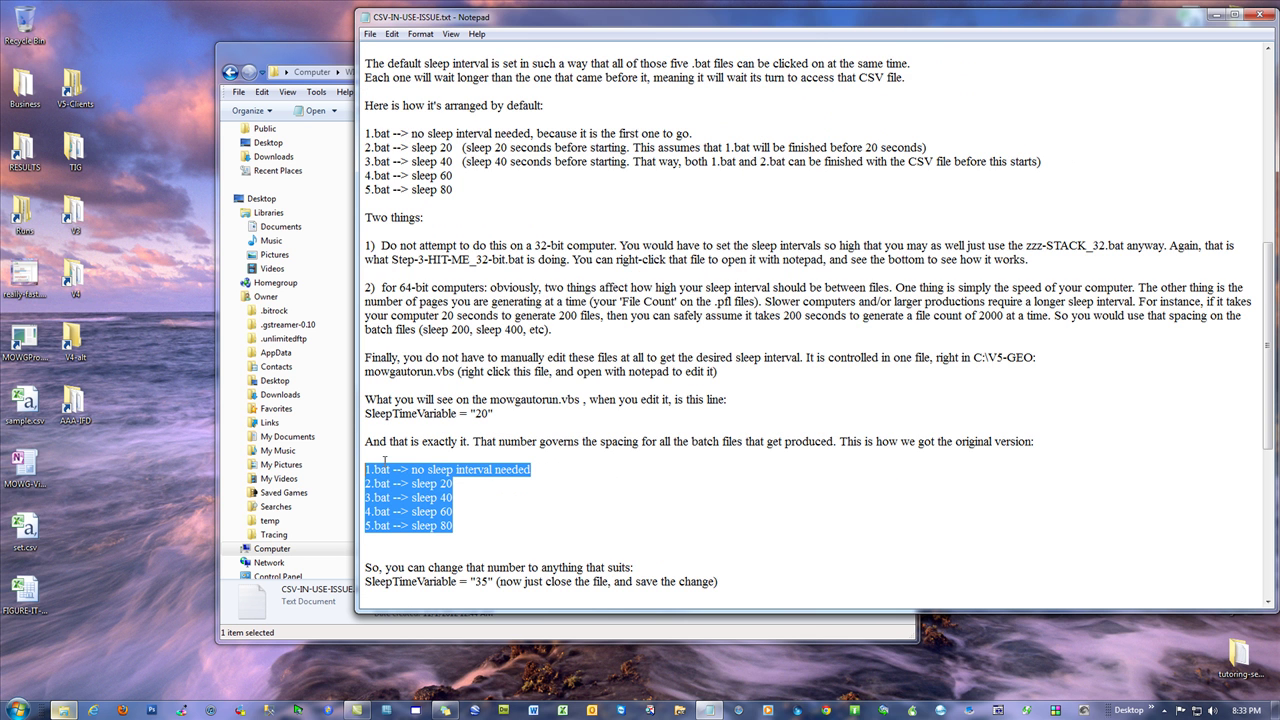
# - Examine the sleep intervals for a SleepTimeVariable of 35 and the summary on failed runs, and close the note
pyautogui.scroll(-6, 561, 365)
pyautogui.moveTo(462, 456); pyautogui.dragTo(364, 399)
pyautogui.click(603, 445)
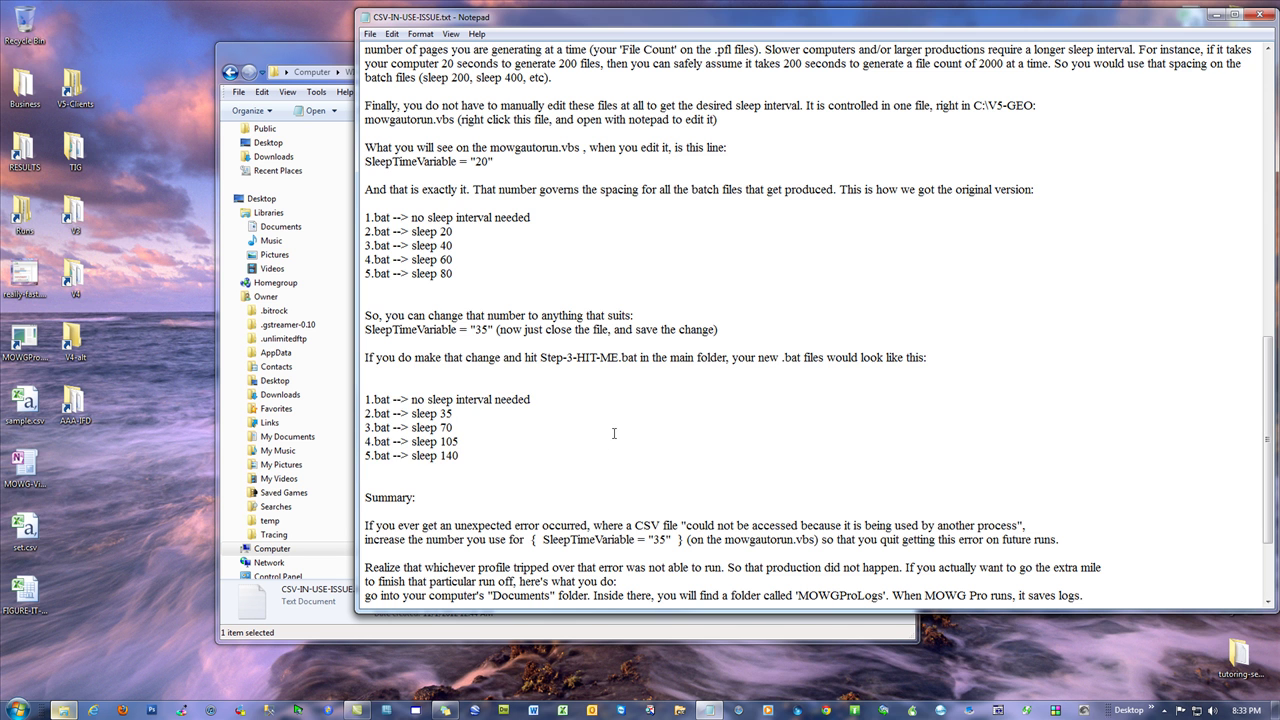
pyautogui.scroll(-3, 613, 438)
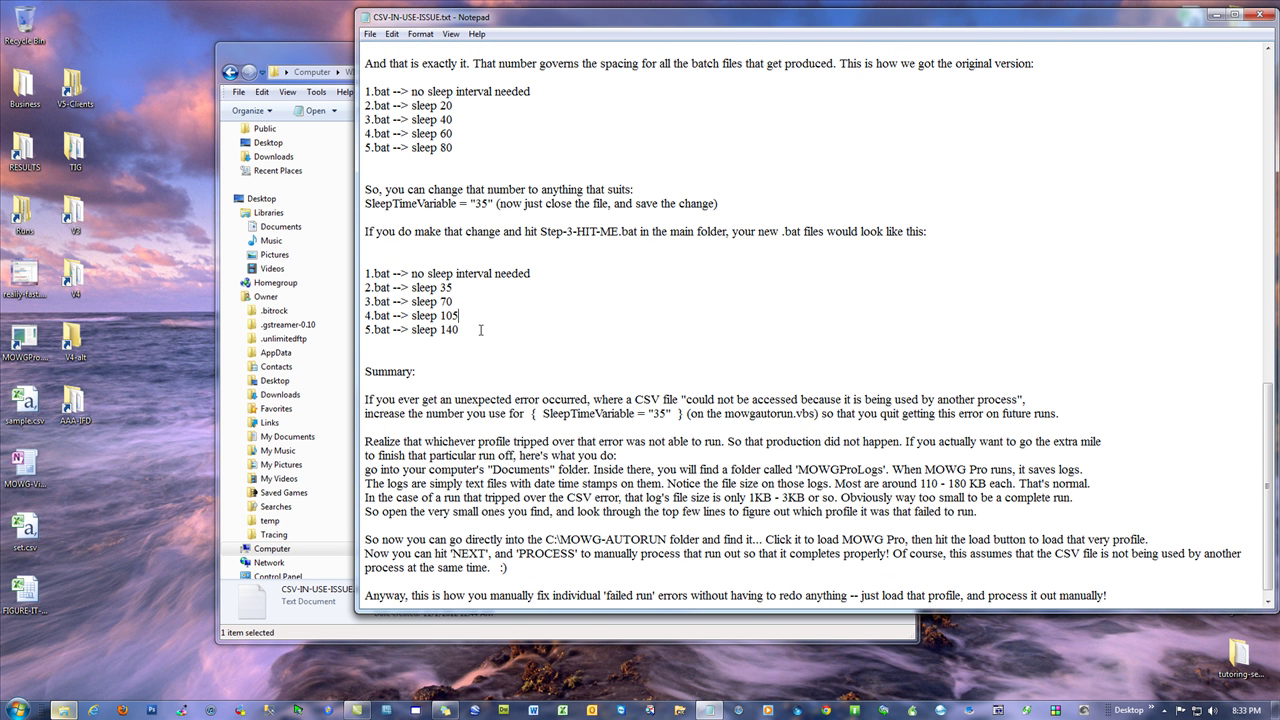
pyautogui.moveTo(679, 414); pyautogui.dragTo(540, 414)
pyautogui.click(741, 316)
pyautogui.scroll(-1, 741, 342)
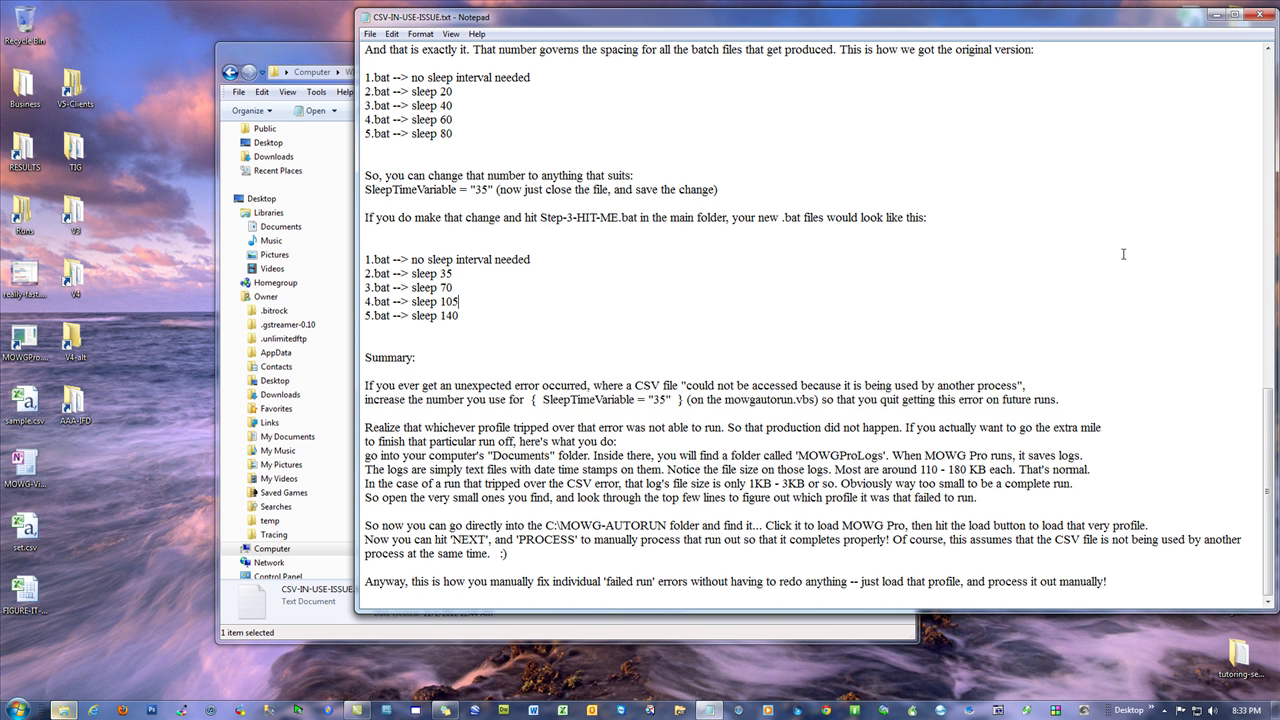
pyautogui.click(1262, 15)
pyautogui.click(554, 441)
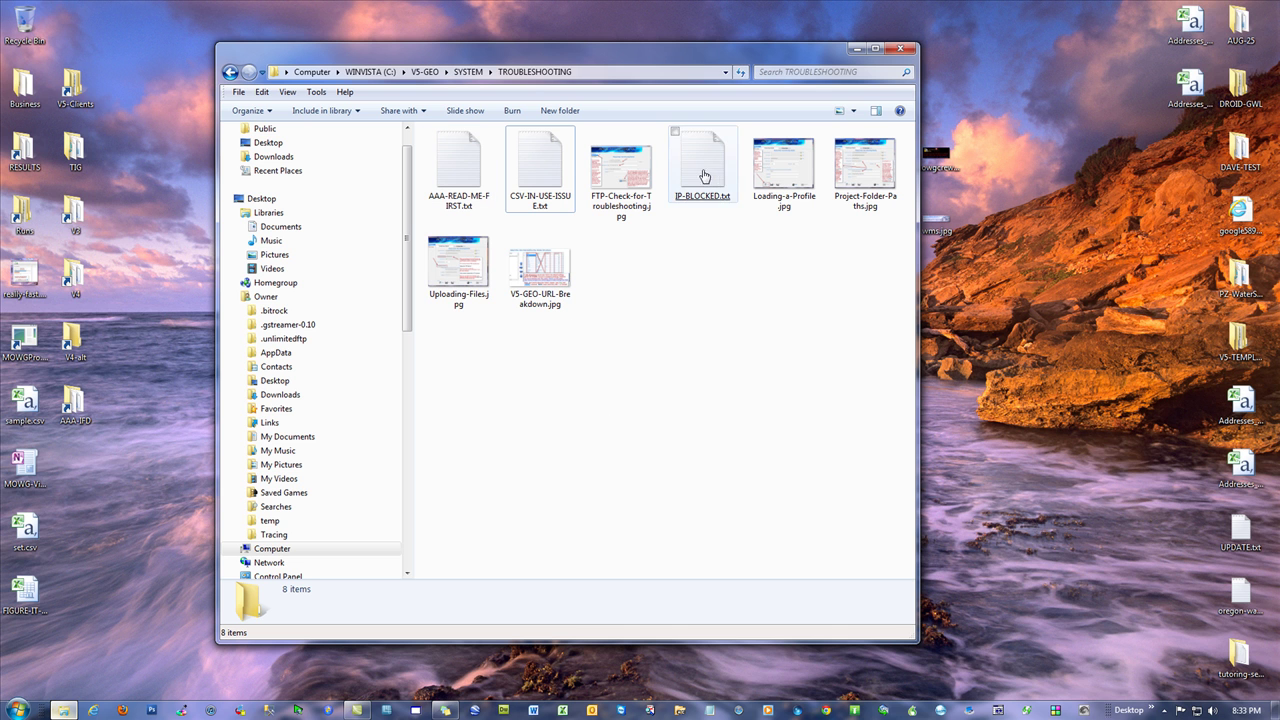
# - Go to V5-GEO\SYSTEM, open zz-auto-create.pfl in MOWG Professional, and move its window within full view
pyautogui.click(426, 73)
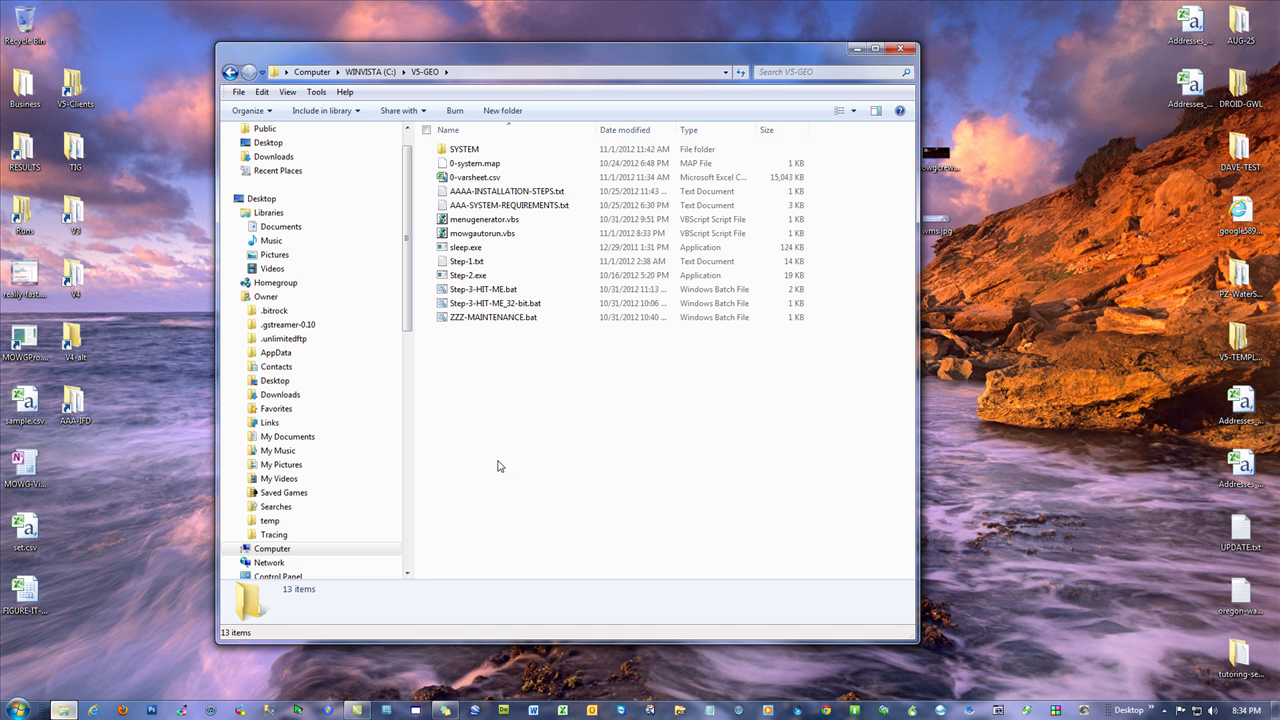
pyautogui.click(470, 153)
pyautogui.press('Return')
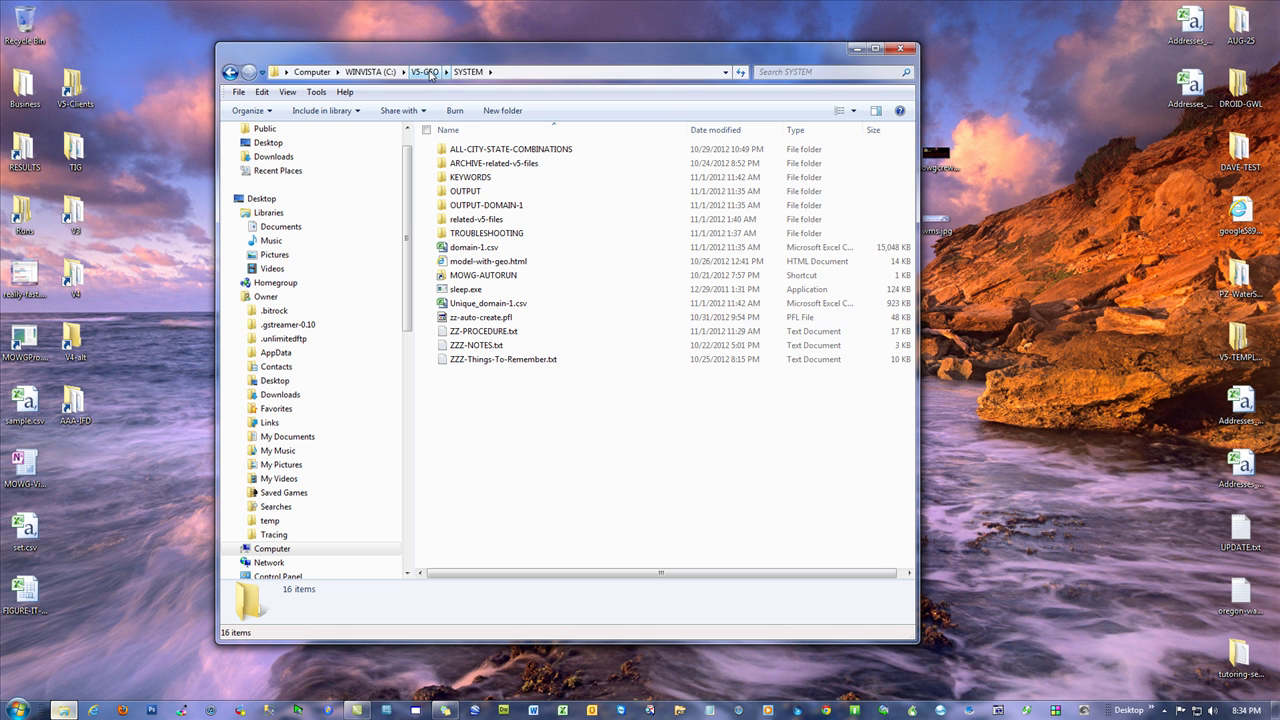
pyautogui.doubleClick(500, 322)
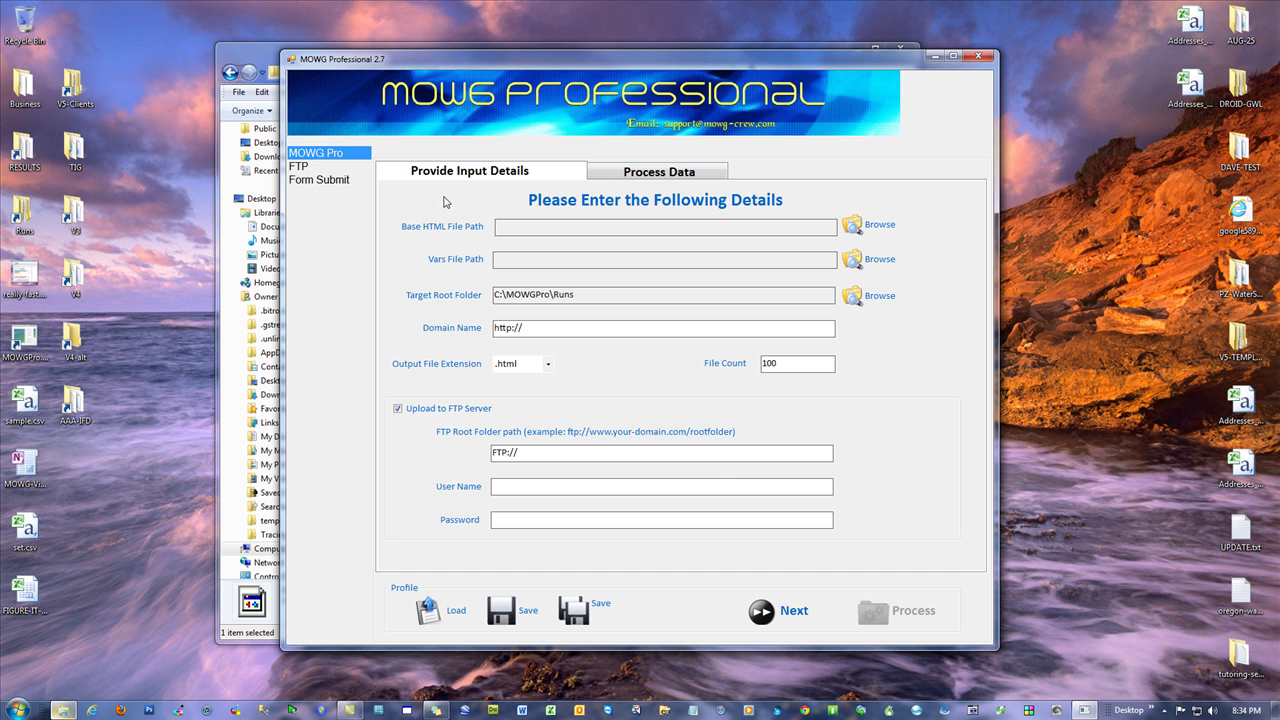
pyautogui.moveTo(413, 63); pyautogui.dragTo(733, 99)
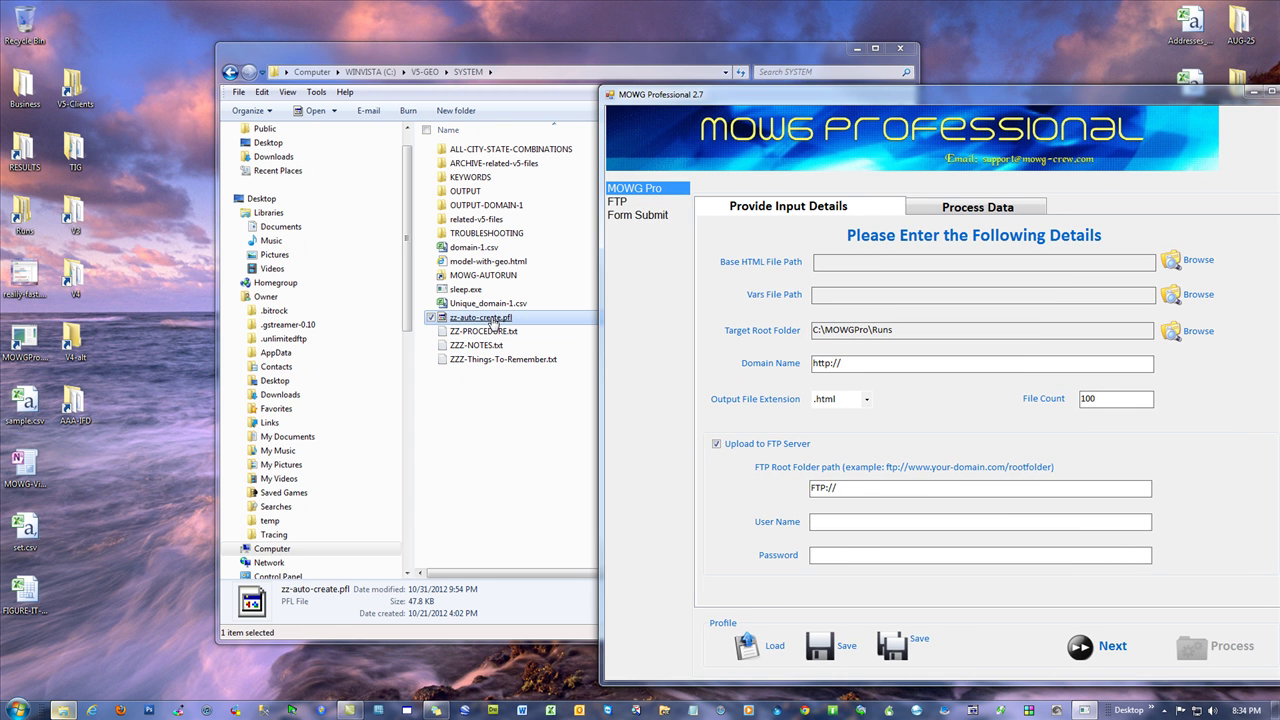
pyautogui.moveTo(861, 98); pyautogui.dragTo(567, 34)
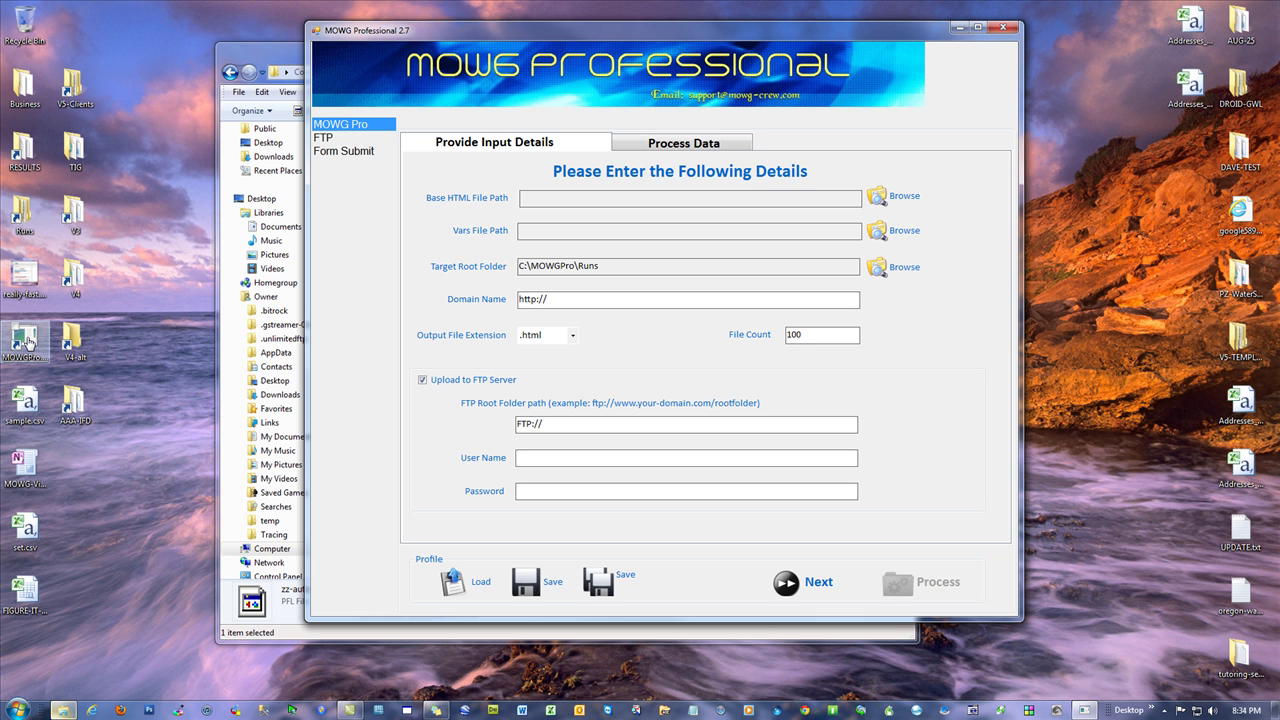
# - Load the zz-auto-create.pfl profile from C:\V5-GEO\SYSTEM into MOWG Professional
pyautogui.click(470, 585)
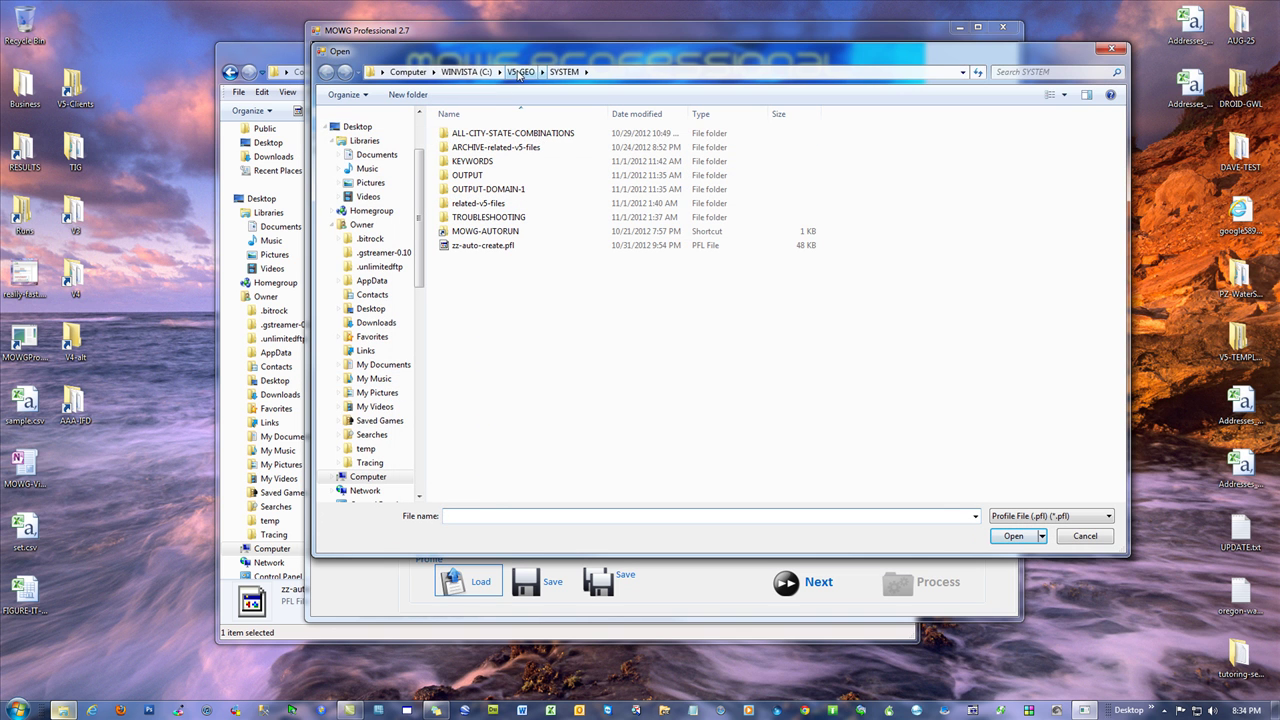
pyautogui.click(514, 72)
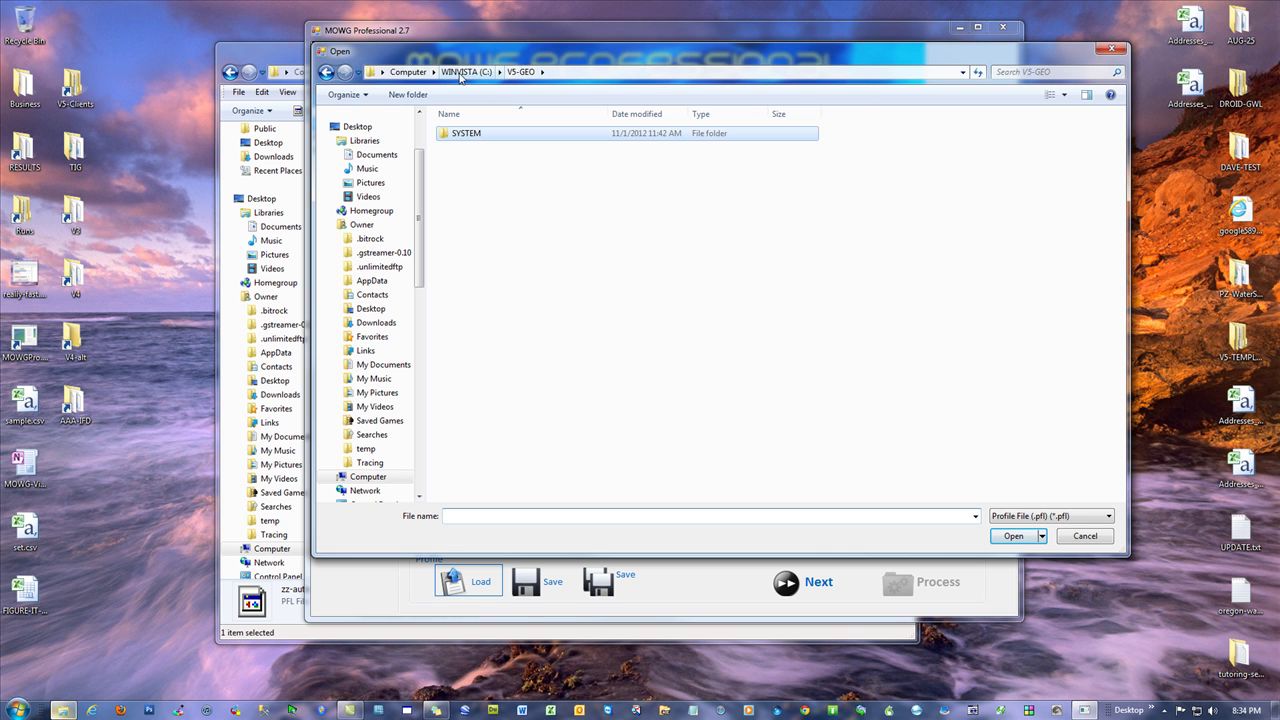
pyautogui.doubleClick(466, 134)
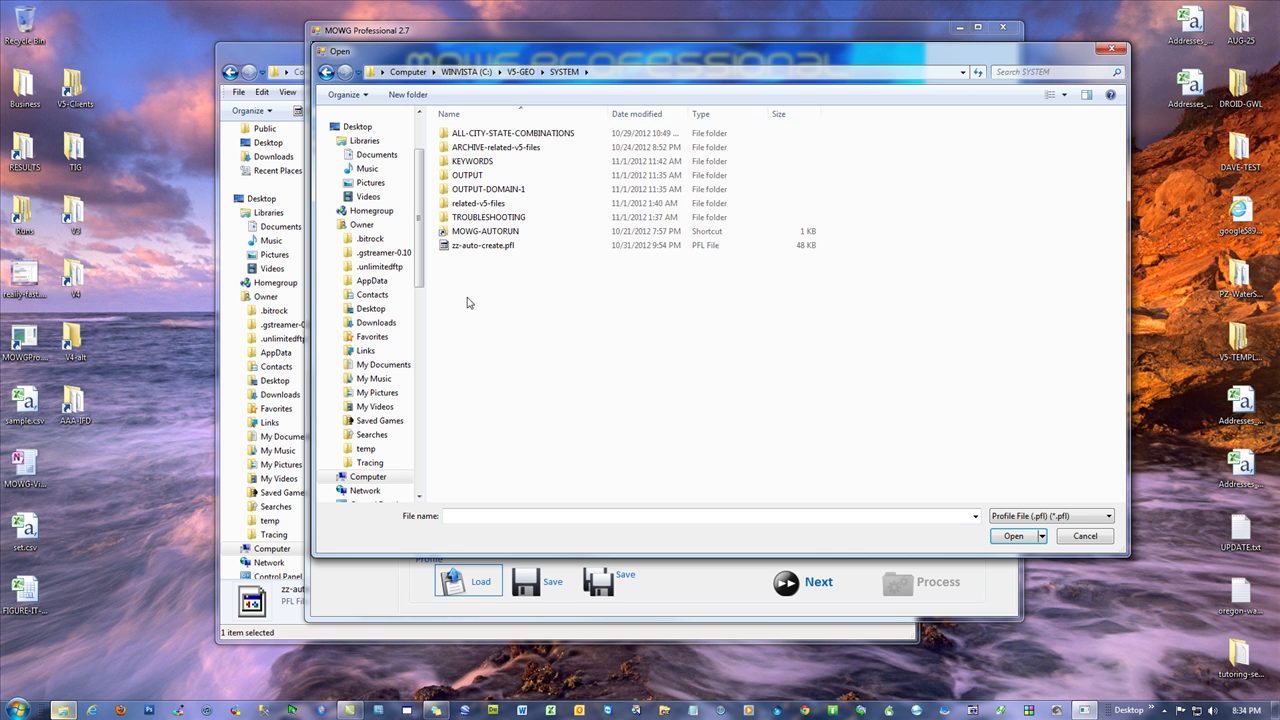
pyautogui.doubleClick(492, 247)
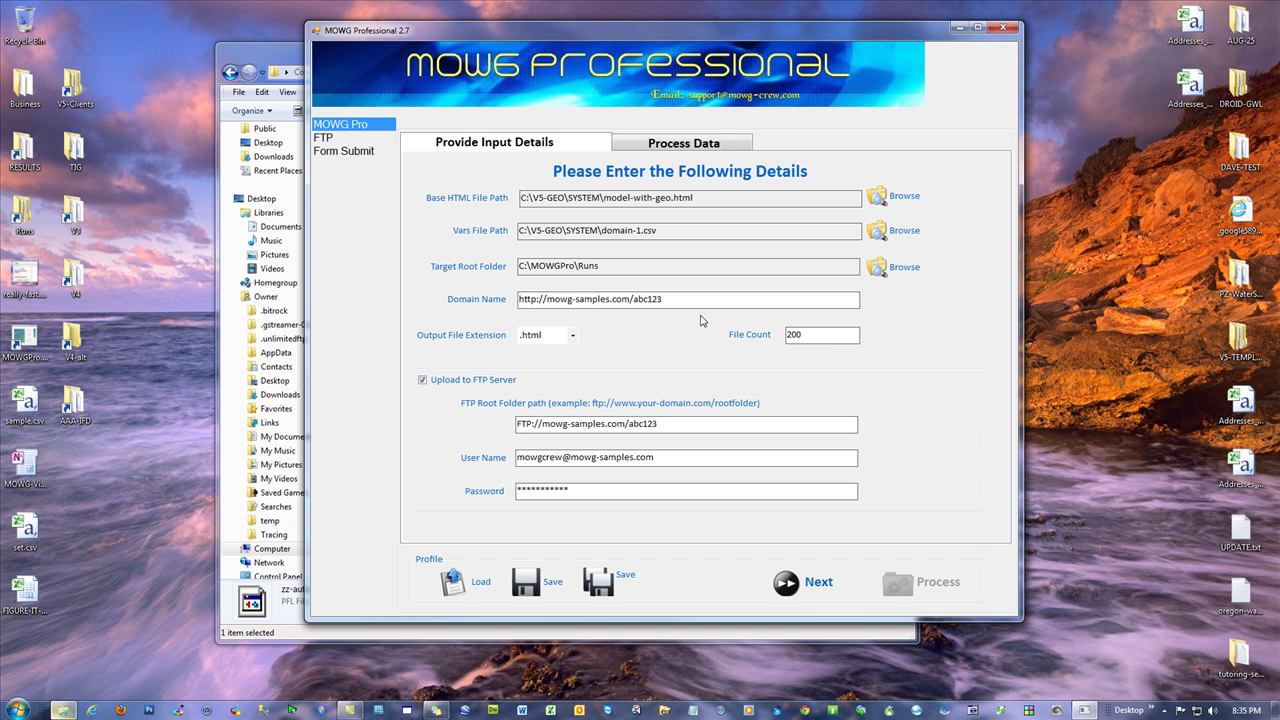
# - Examine the domain and the abc123 subfolder in the Domain Name and FTP Root Folder path
pyautogui.moveTo(633, 300); pyautogui.dragTo(500, 314)
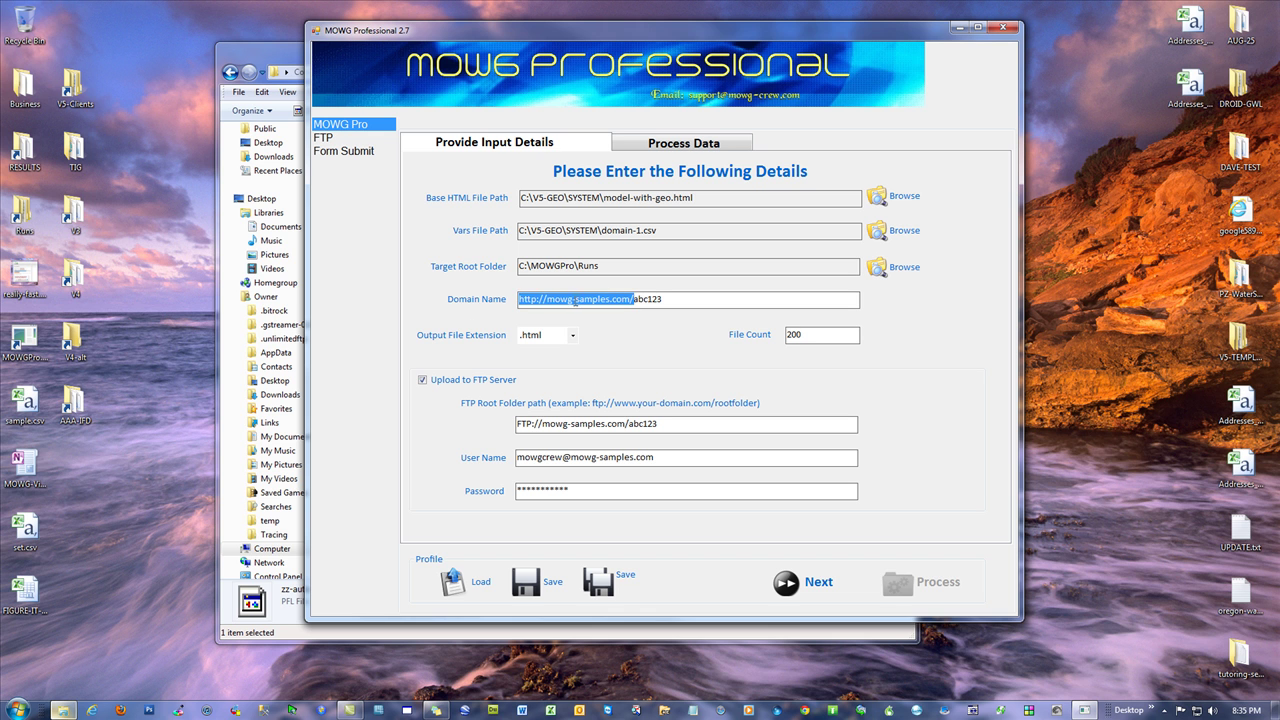
pyautogui.click(597, 299)
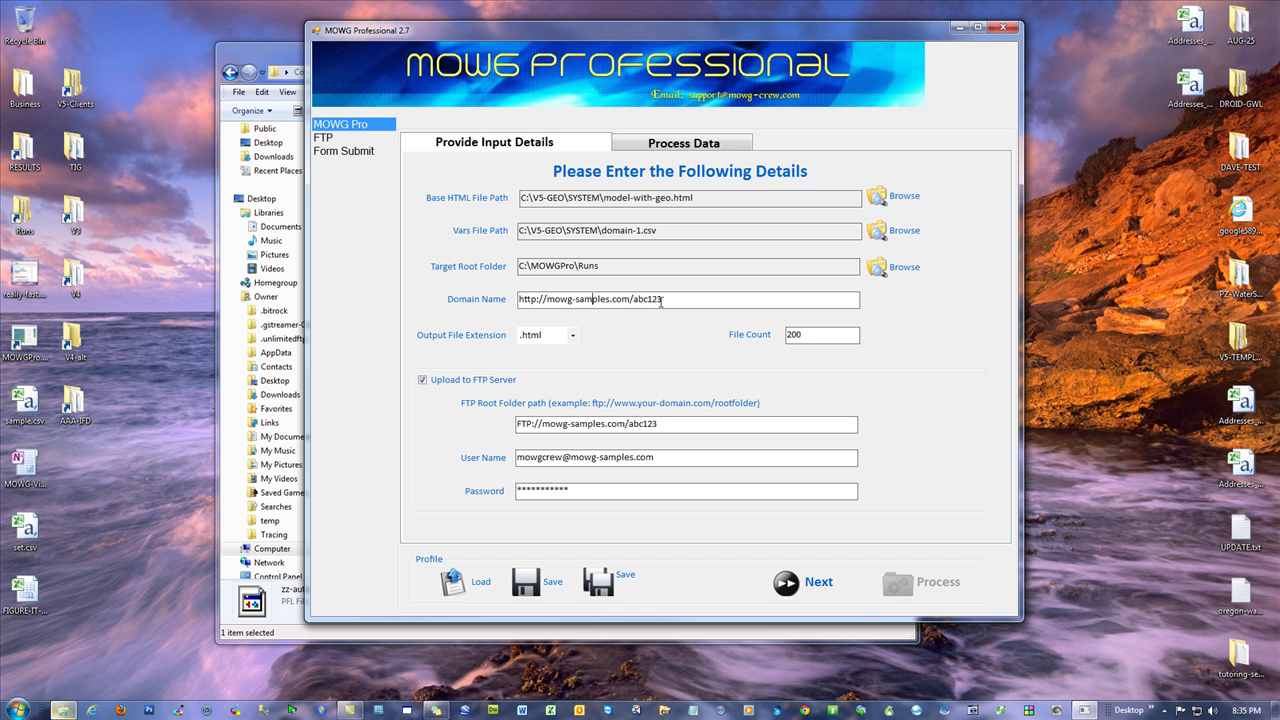
pyautogui.moveTo(666, 298); pyautogui.dragTo(634, 299)
pyautogui.click(673, 296)
pyautogui.moveTo(666, 424); pyautogui.dragTo(629, 423)
pyautogui.click(668, 424)
# - View the V5-GEO folder's files, and return to MOWG Professional to compare abc123 in the domain name and FTP path
pyautogui.click(266, 47)
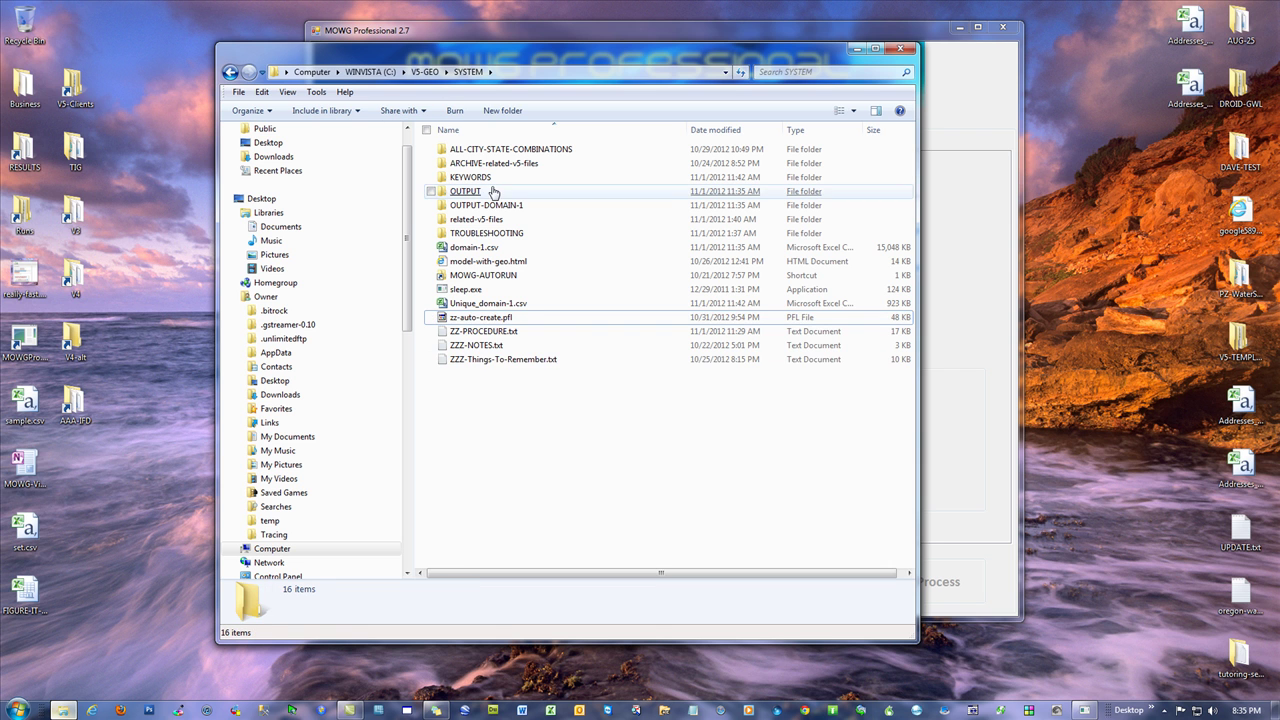
pyautogui.click(424, 72)
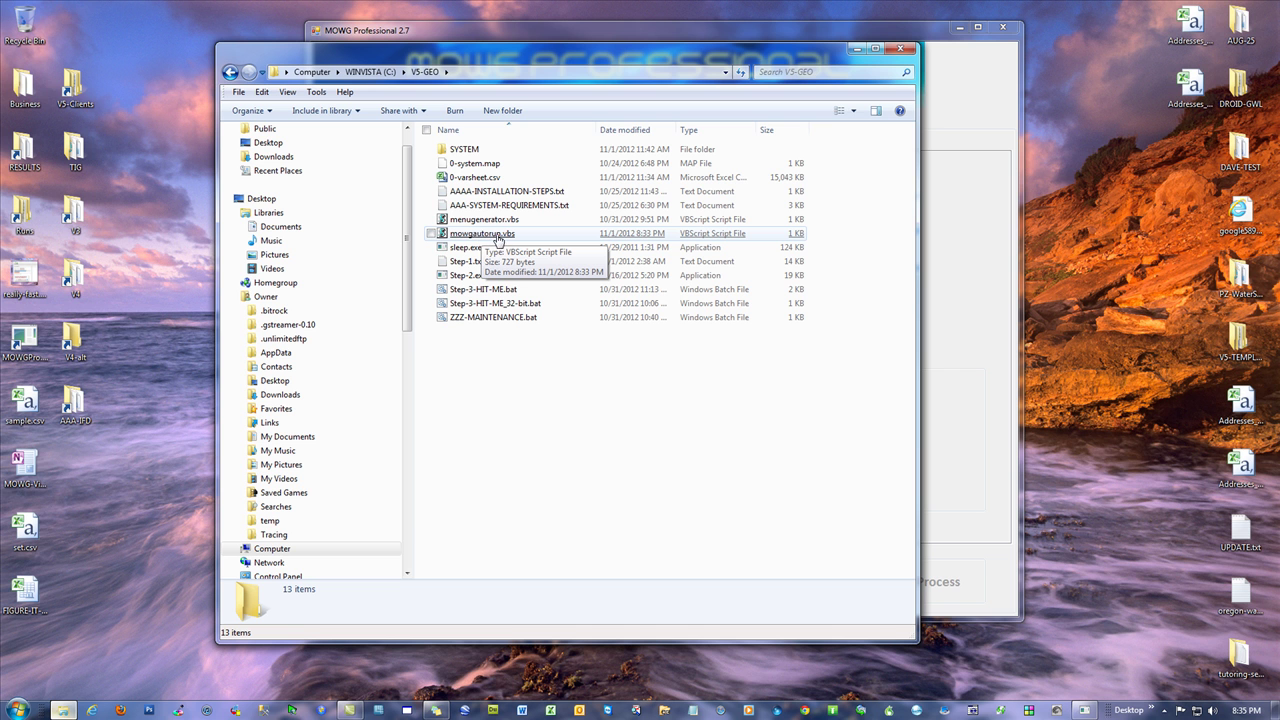
pyautogui.click(640, 32)
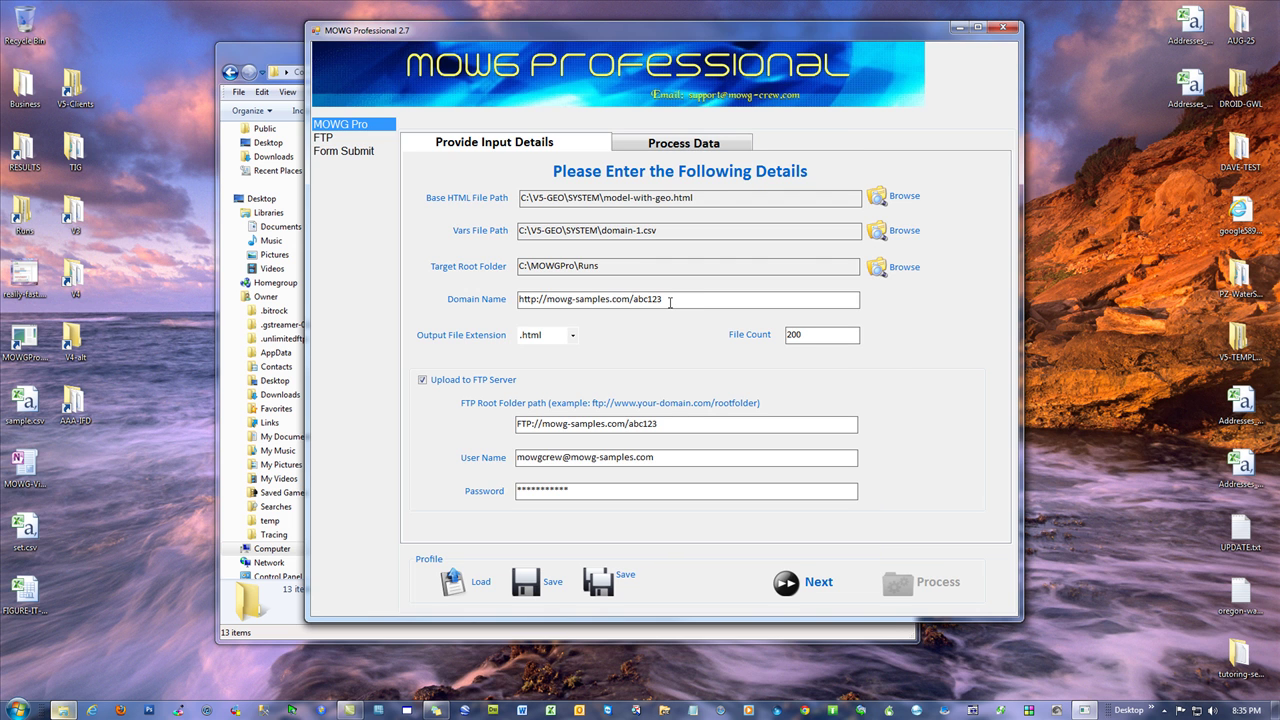
pyautogui.moveTo(663, 299); pyautogui.dragTo(634, 300)
pyautogui.moveTo(661, 424); pyautogui.dragTo(630, 424)
# - View the profile file in V5-GEO\SYSTEM, and recheck that the domain name and FTP path in MOWG Professional use the same subfolder
pyautogui.click(284, 58)
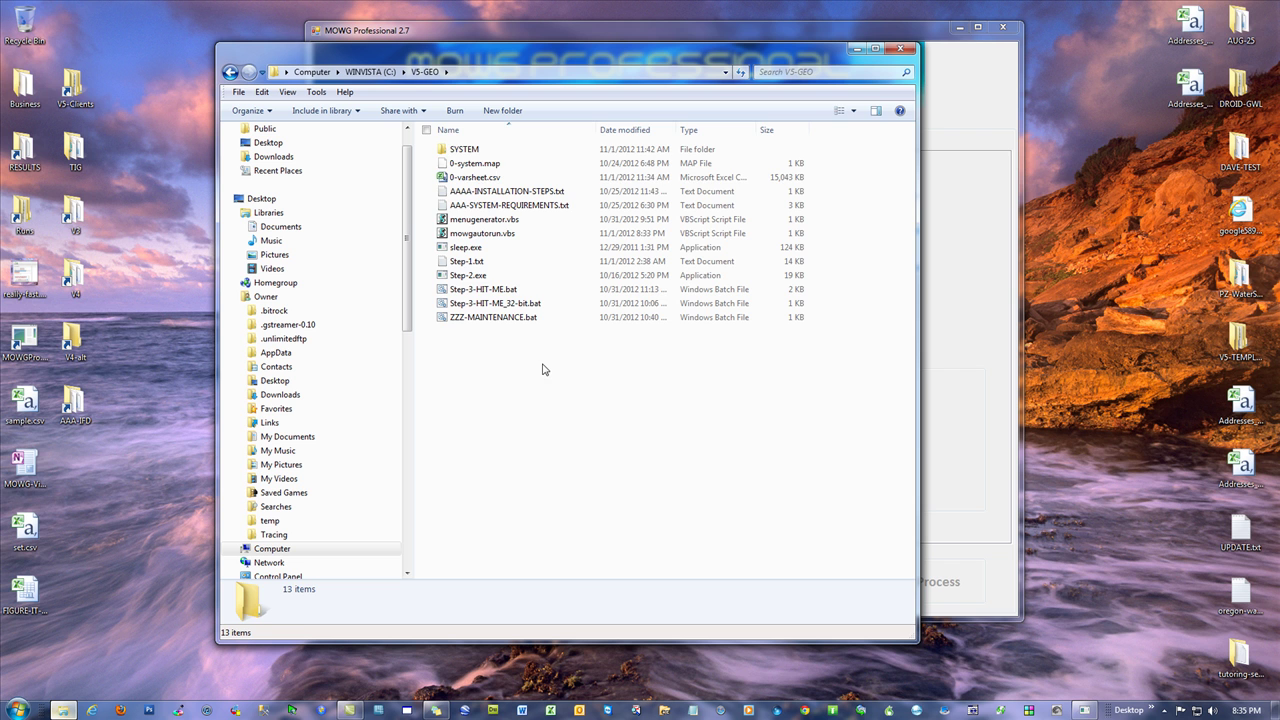
pyautogui.doubleClick(465, 150)
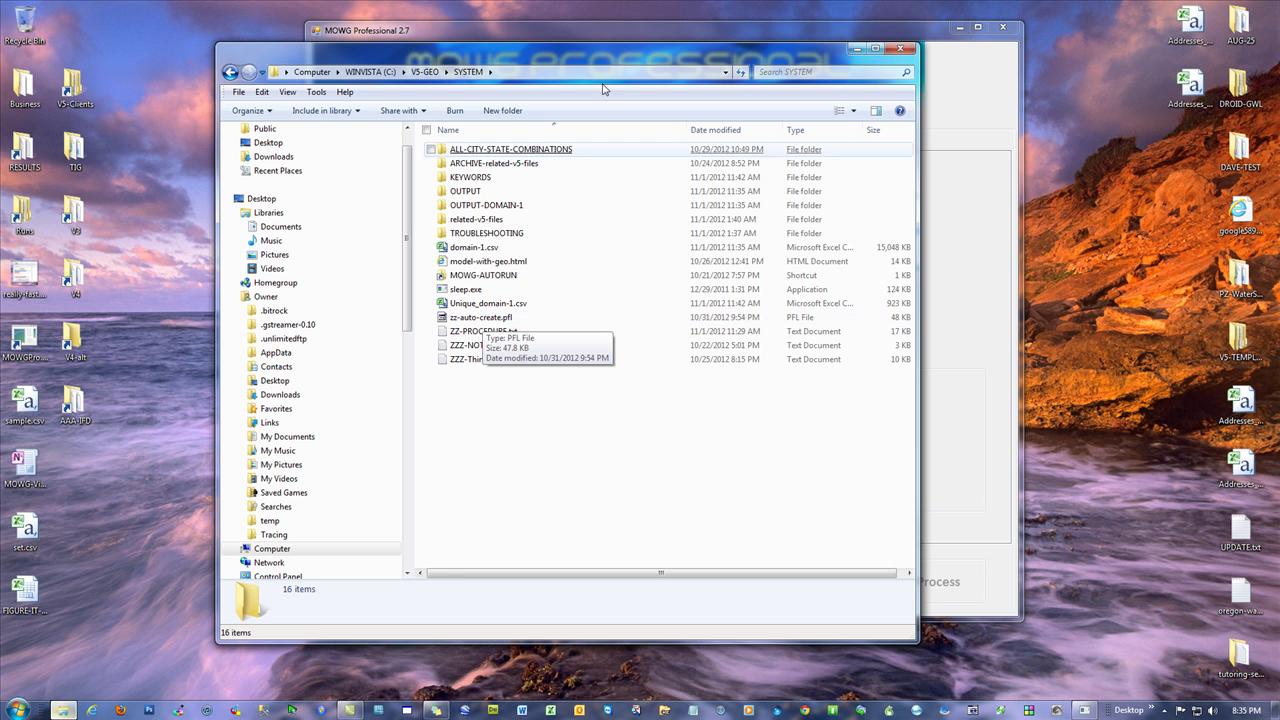
pyautogui.click(663, 30)
pyautogui.moveTo(666, 299); pyautogui.dragTo(635, 301)
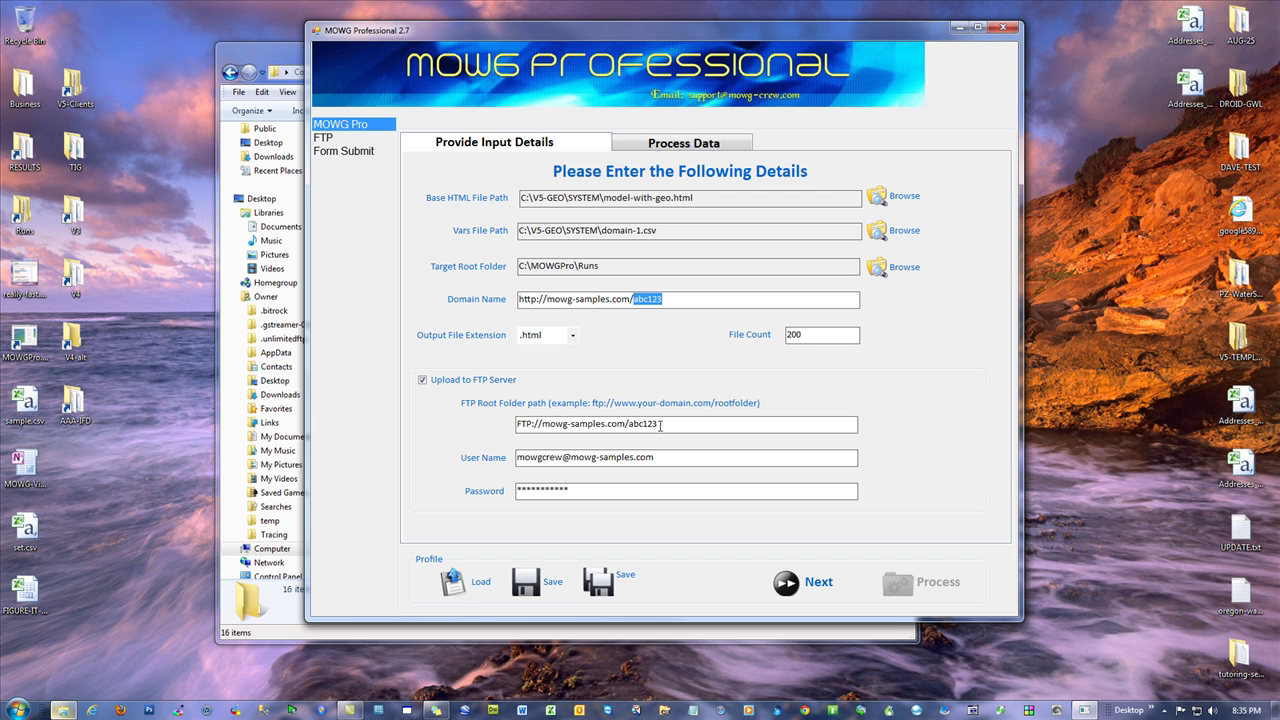
pyautogui.moveTo(660, 425); pyautogui.dragTo(633, 423)
pyautogui.click(660, 299)
# - Open domain-1.csv from V5-GEO\SYSTEM in Excel, look through its variable and city-state columns, and minimize the workbook
pyautogui.click(280, 62)
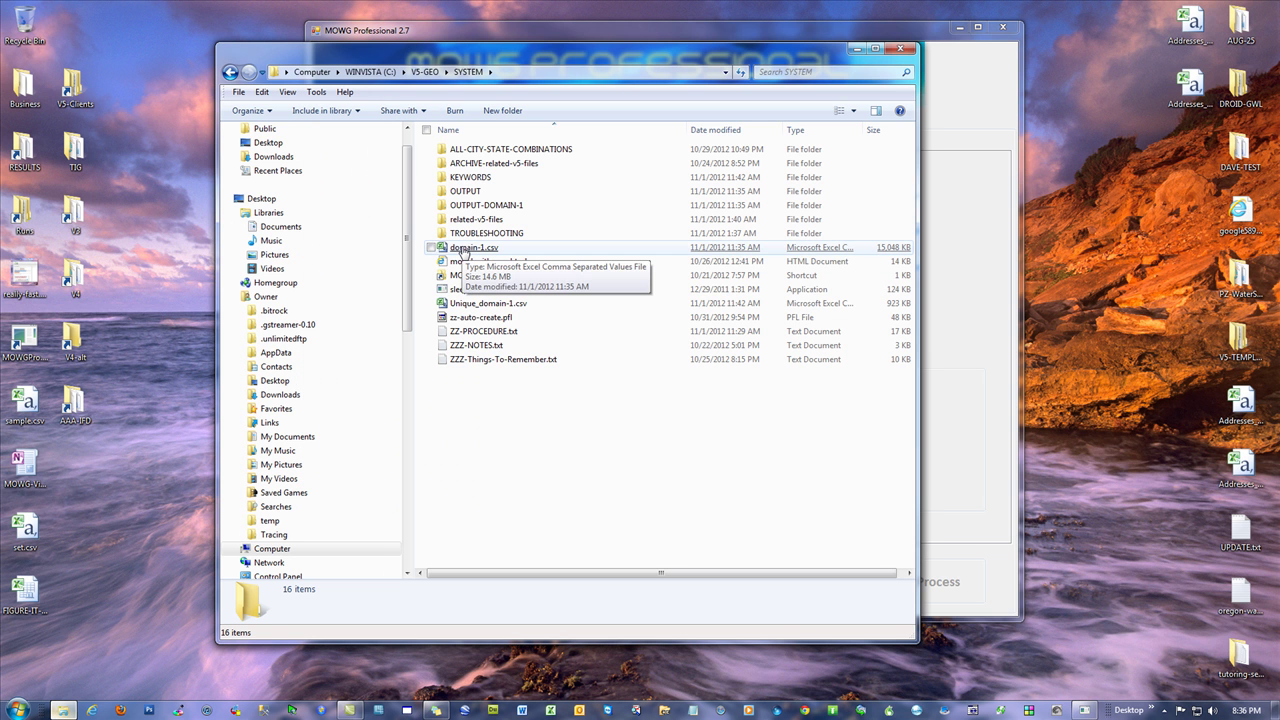
pyautogui.doubleClick(463, 251)
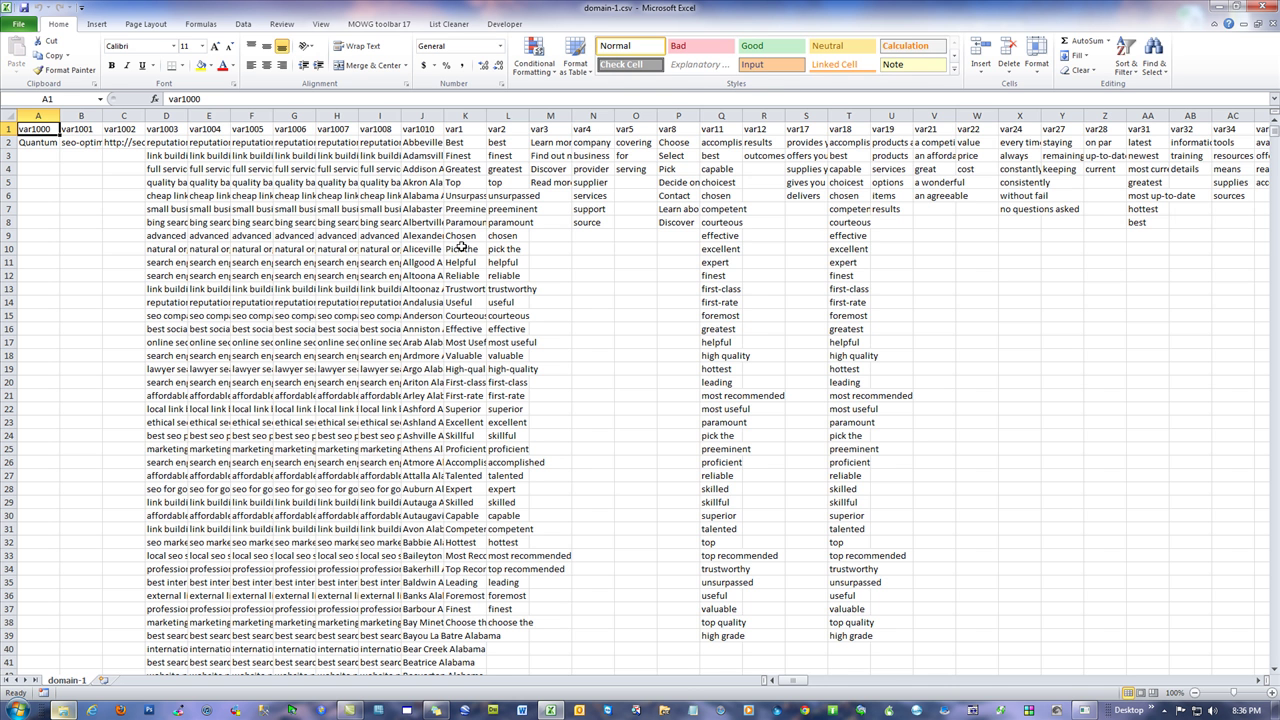
pyautogui.scroll(-20, 603, 437)
pyautogui.scroll(-20, 592, 443)
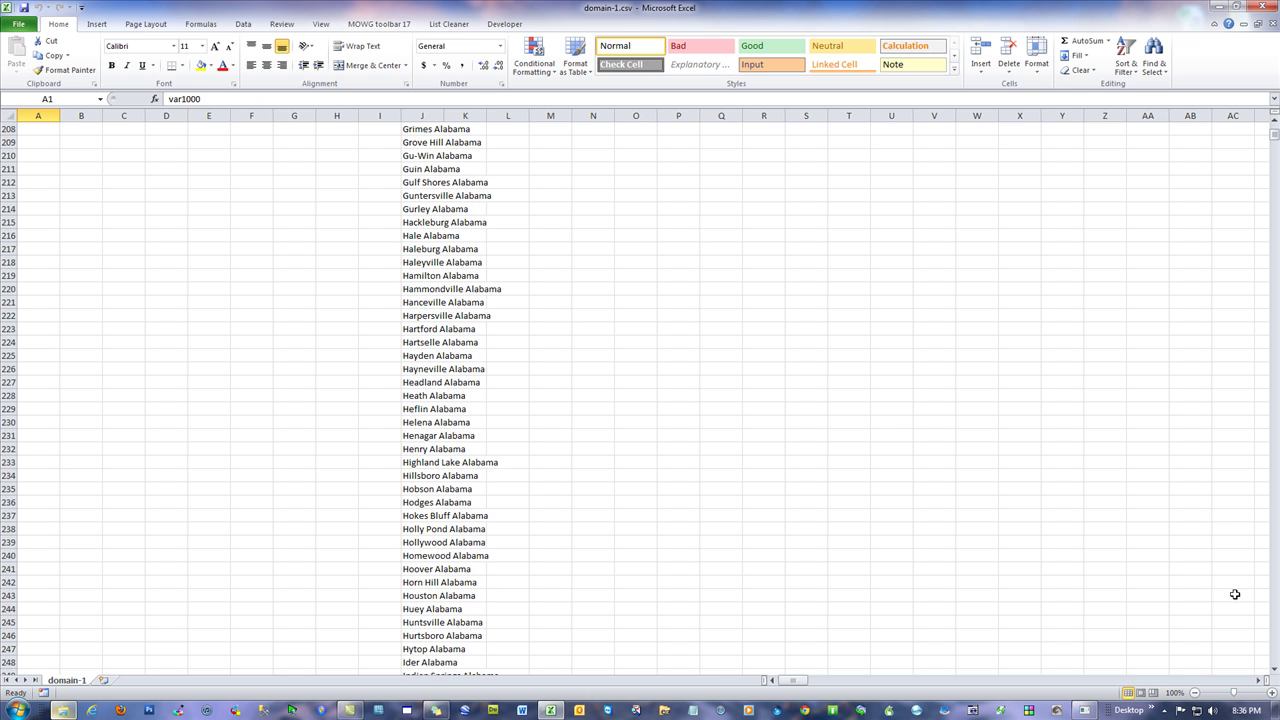
pyautogui.click(1222, 9)
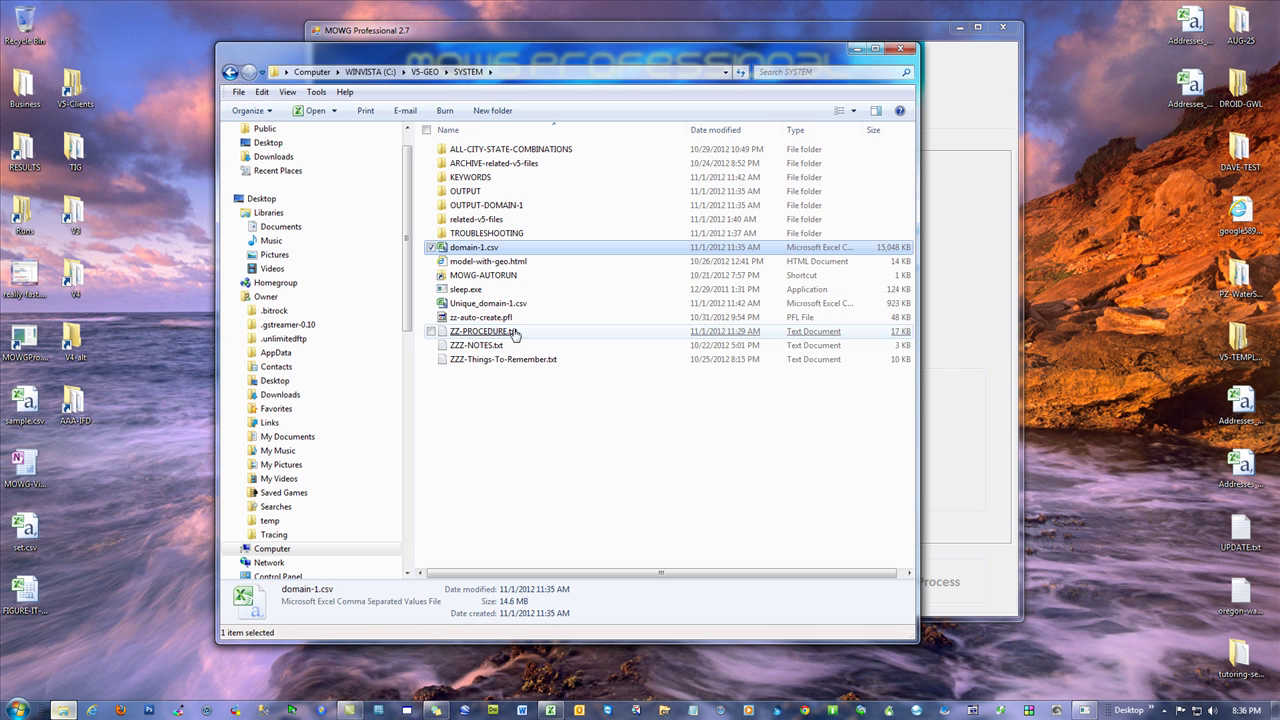
# - Run Step-2.exe from the V5-GEO folder, examine the City States and Keywords fields of the Customer Input form, and close it
pyautogui.click(425, 72)
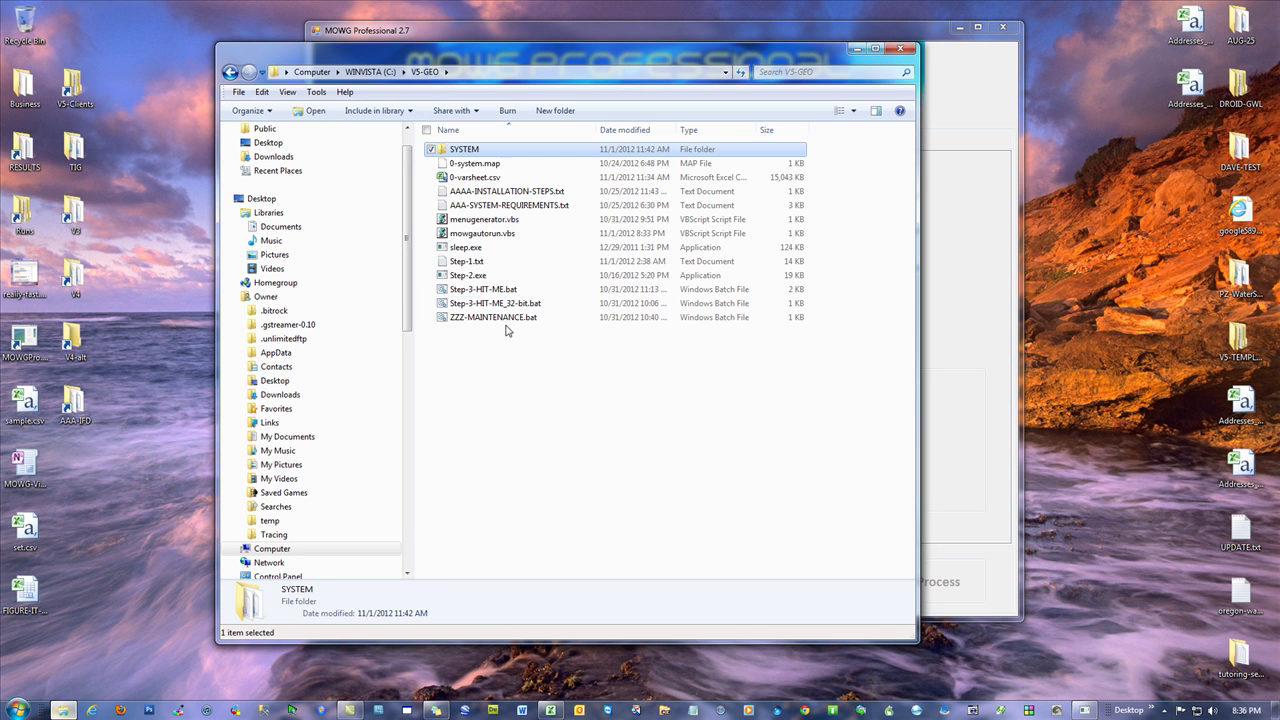
pyautogui.doubleClick(470, 275)
pyautogui.click(273, 421)
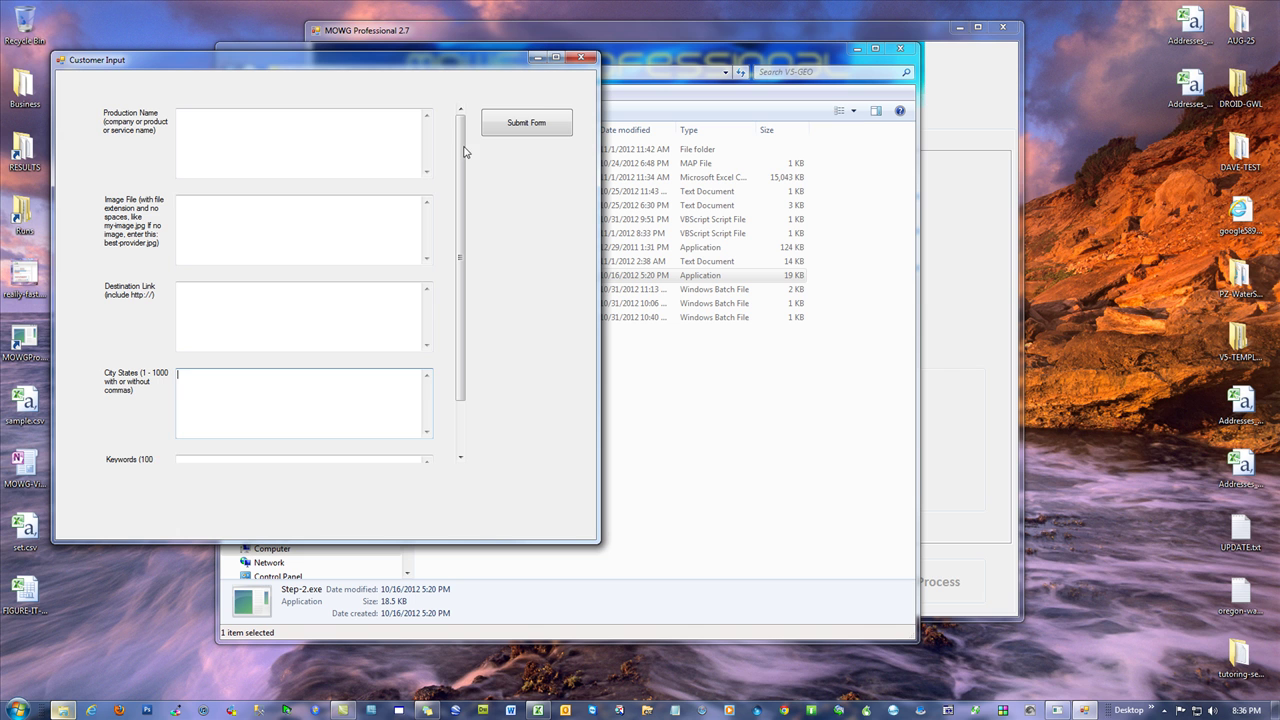
pyautogui.scroll(-2, 301, 415)
pyautogui.click(281, 445)
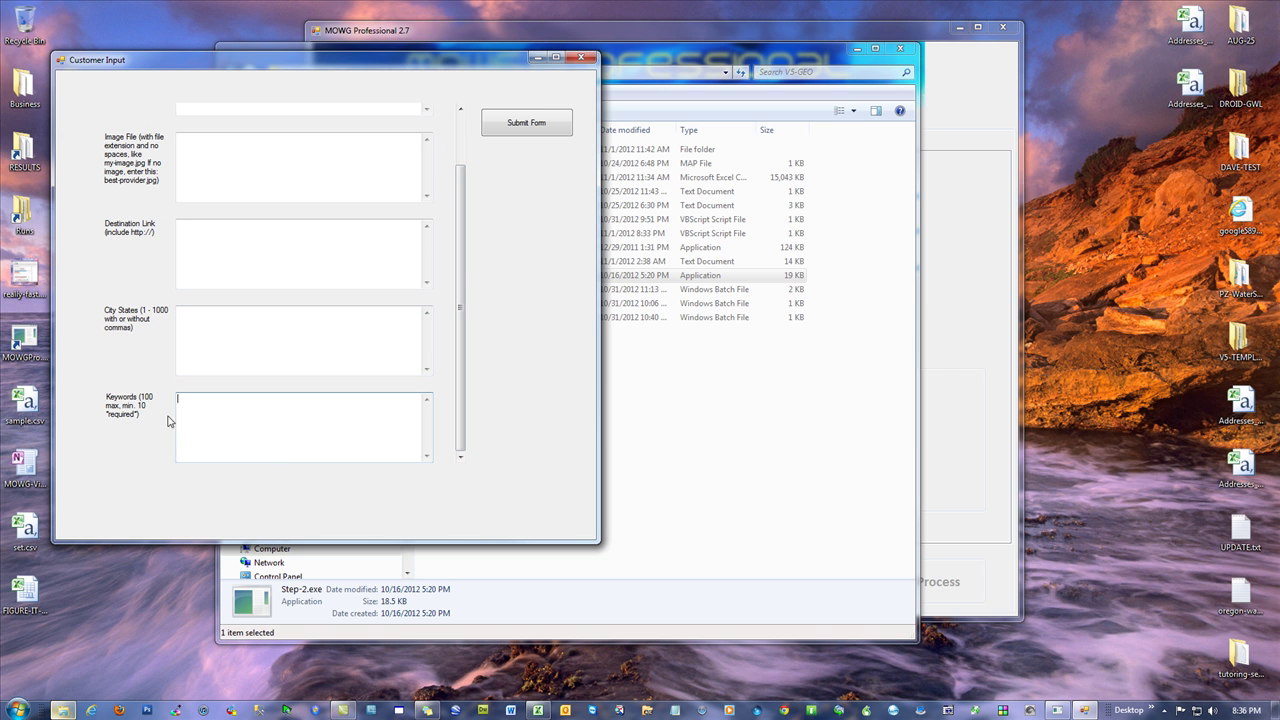
pyautogui.click(581, 57)
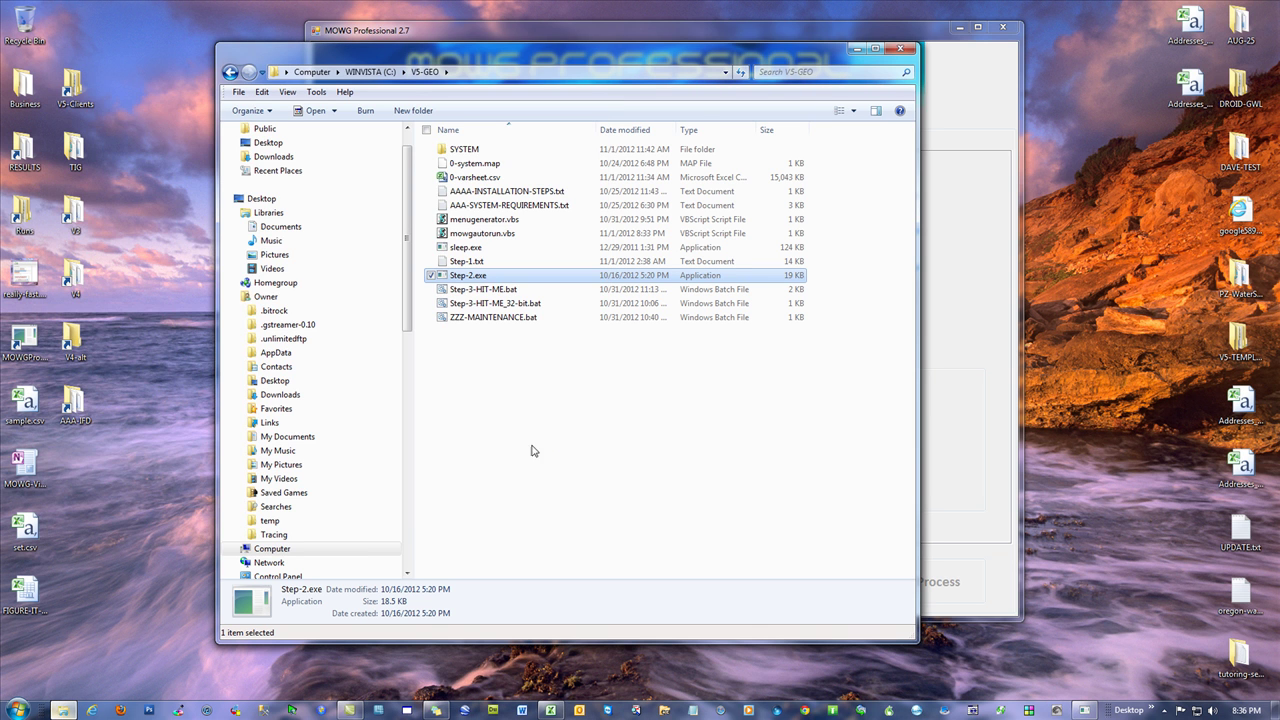
# - Move the V5-GEO folder window partly clear of MOWG Professional, and check both windows in turn
pyautogui.moveTo(289, 57); pyautogui.dragTo(226, 95)
pyautogui.click(648, 40)
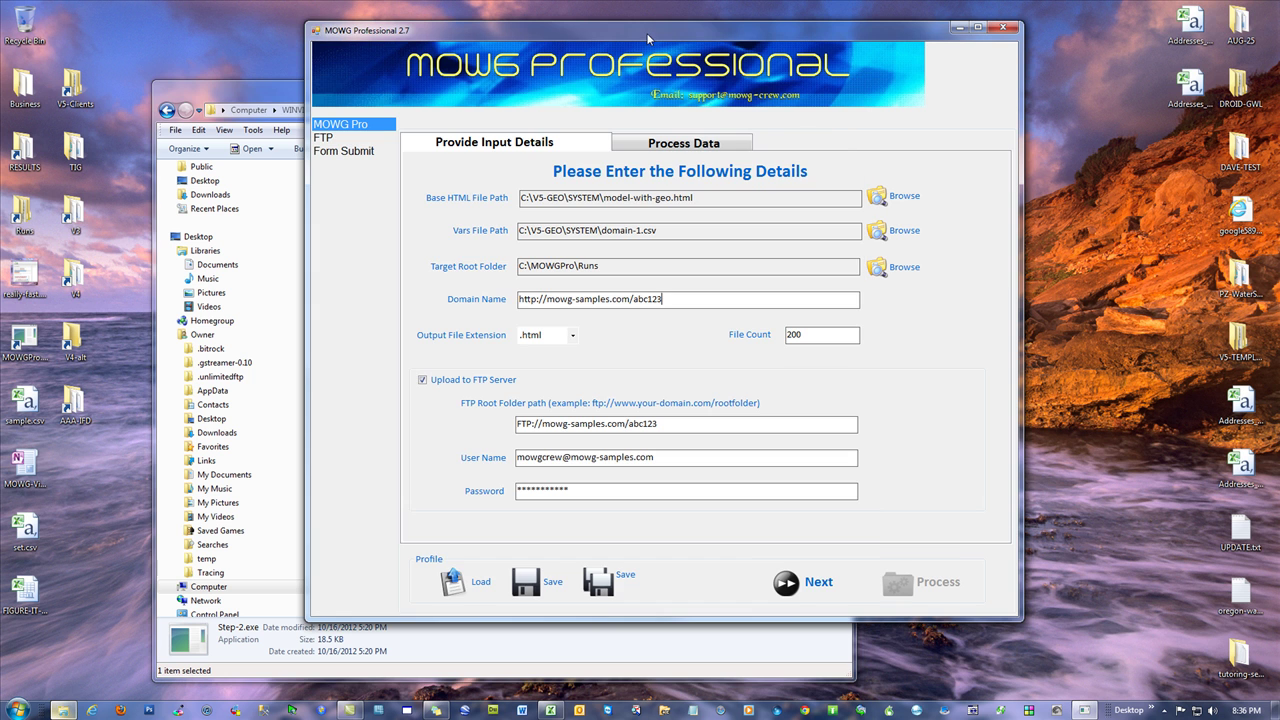
pyautogui.click(259, 90)
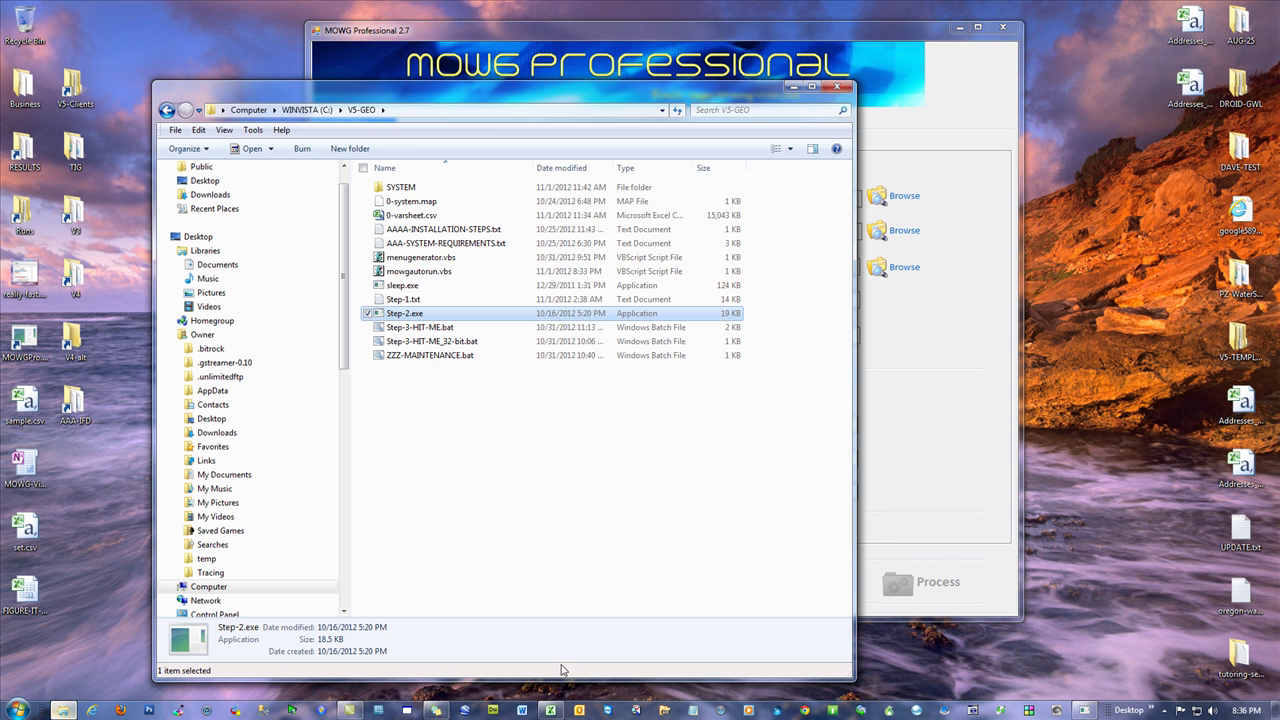
# - Return to domain-1.csv in Excel and fit the width of the <<<MENU column (PW) to its entries
pyautogui.click(550, 710)
pyautogui.scroll(20, 848, 466)
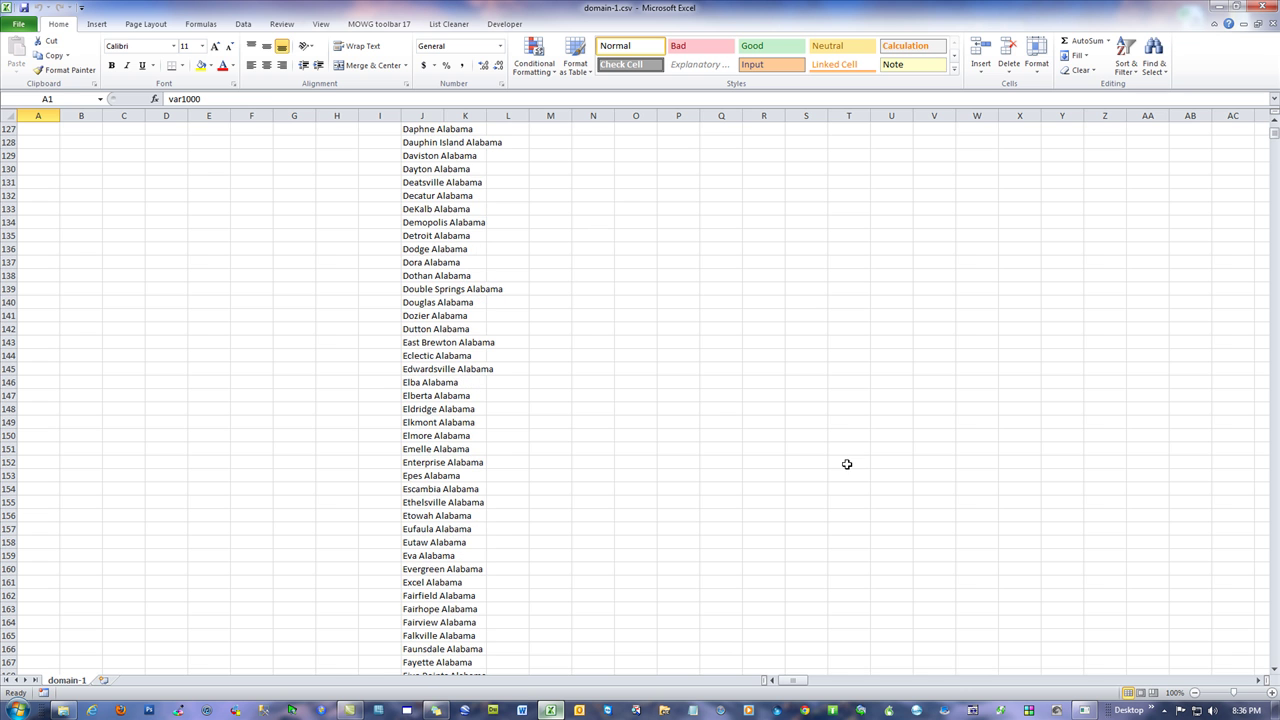
pyautogui.moveTo(1274, 134); pyautogui.dragTo(1274, 125)
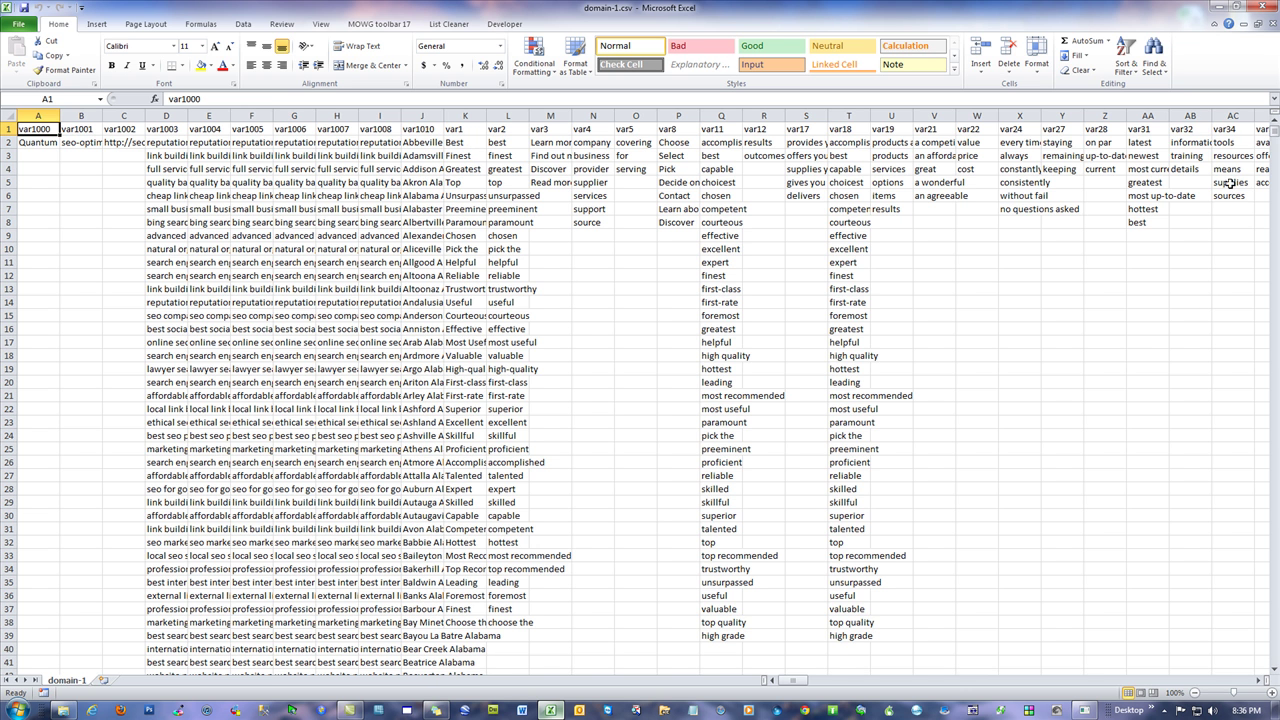
pyautogui.moveTo(808, 683); pyautogui.dragTo(860, 683)
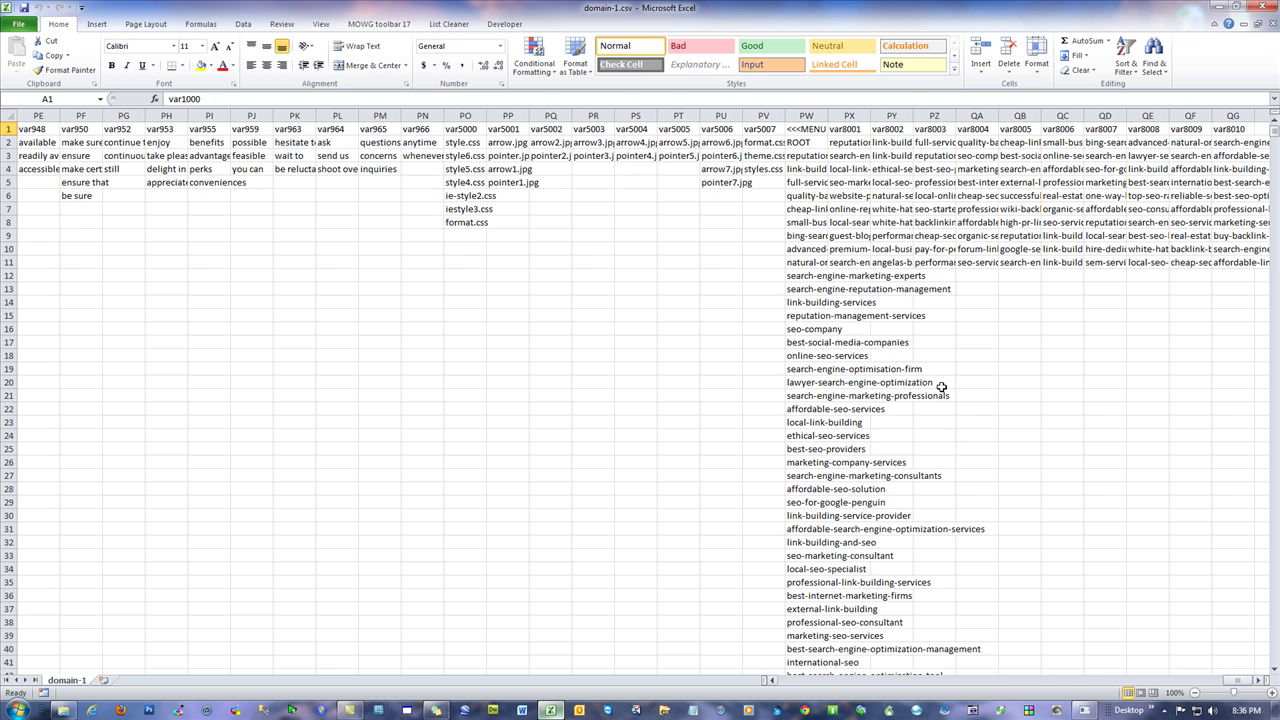
pyautogui.doubleClick(827, 115)
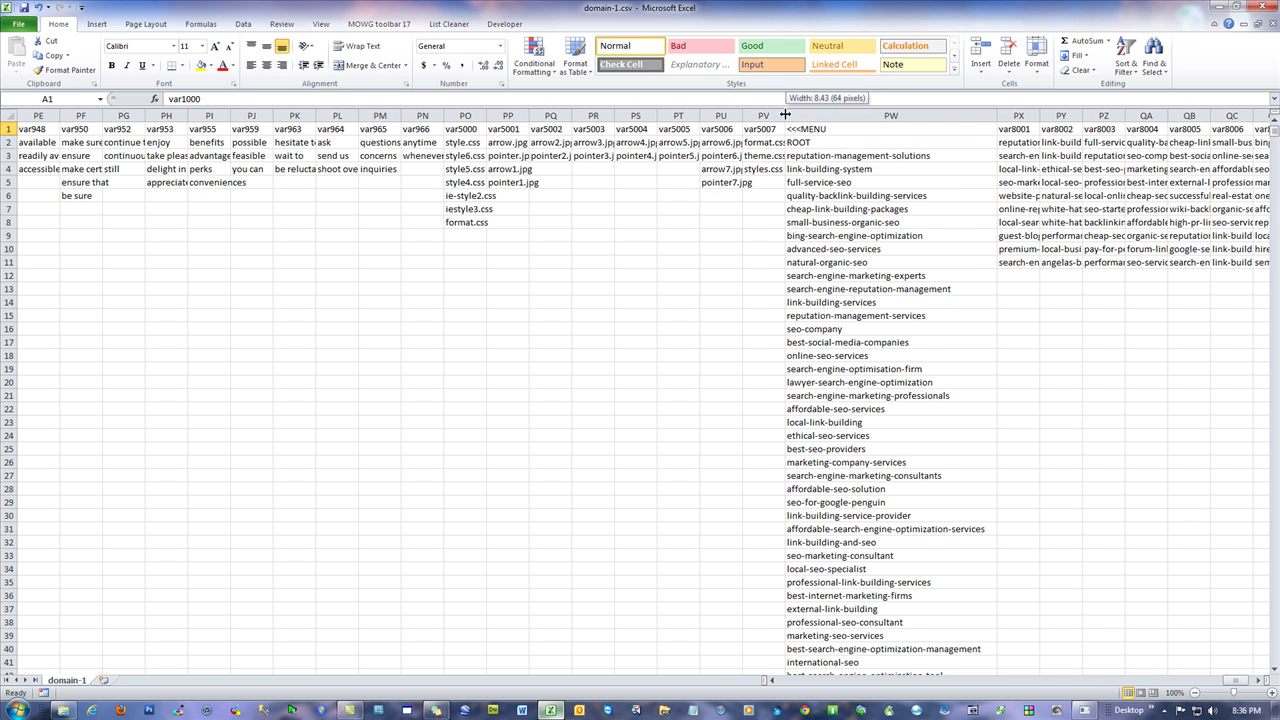
pyautogui.doubleClick(786, 115)
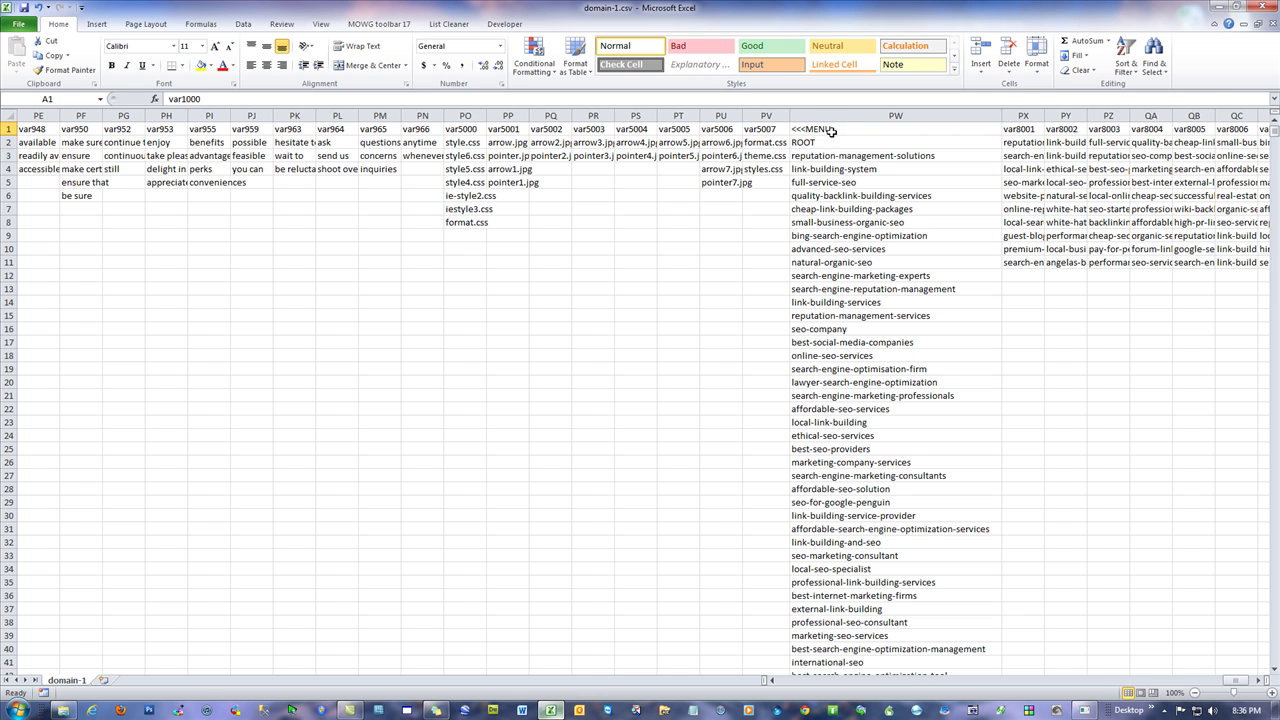
# - Examine the ROOT entry and the keyword folder names listed below it in the <<<MENU column
pyautogui.moveTo(840, 129); pyautogui.dragTo(826, 131)
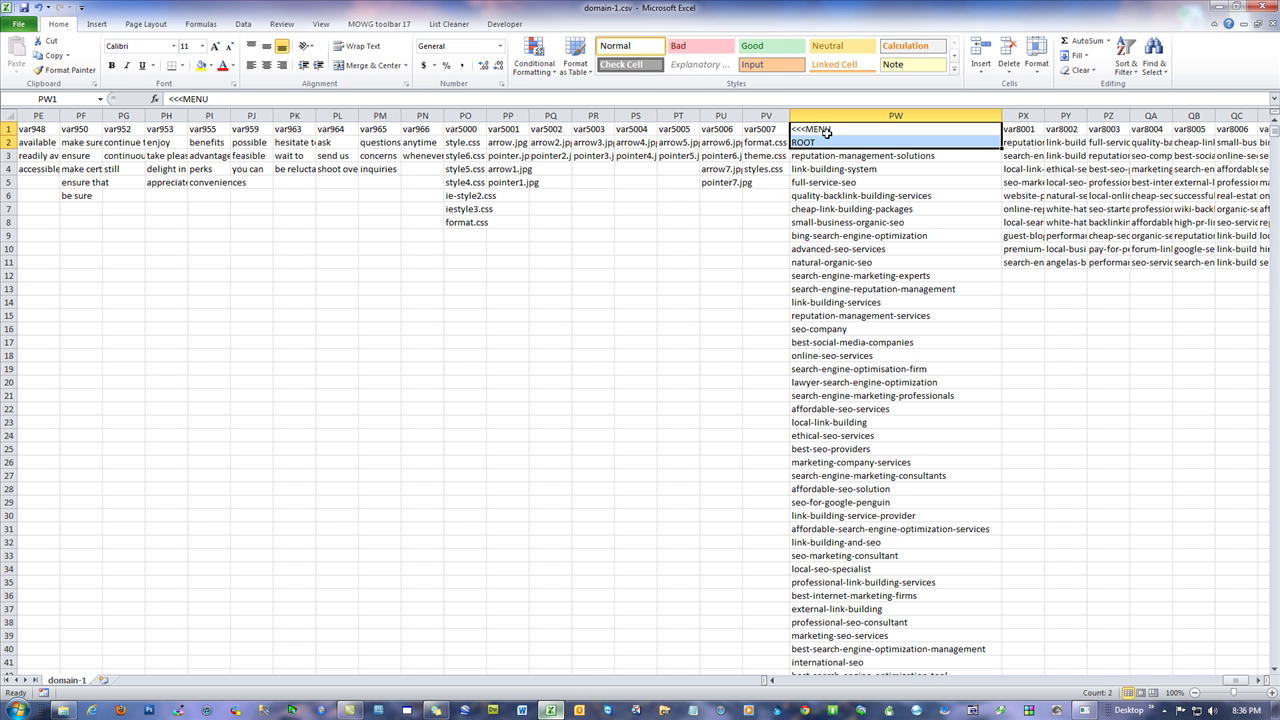
pyautogui.click(884, 157)
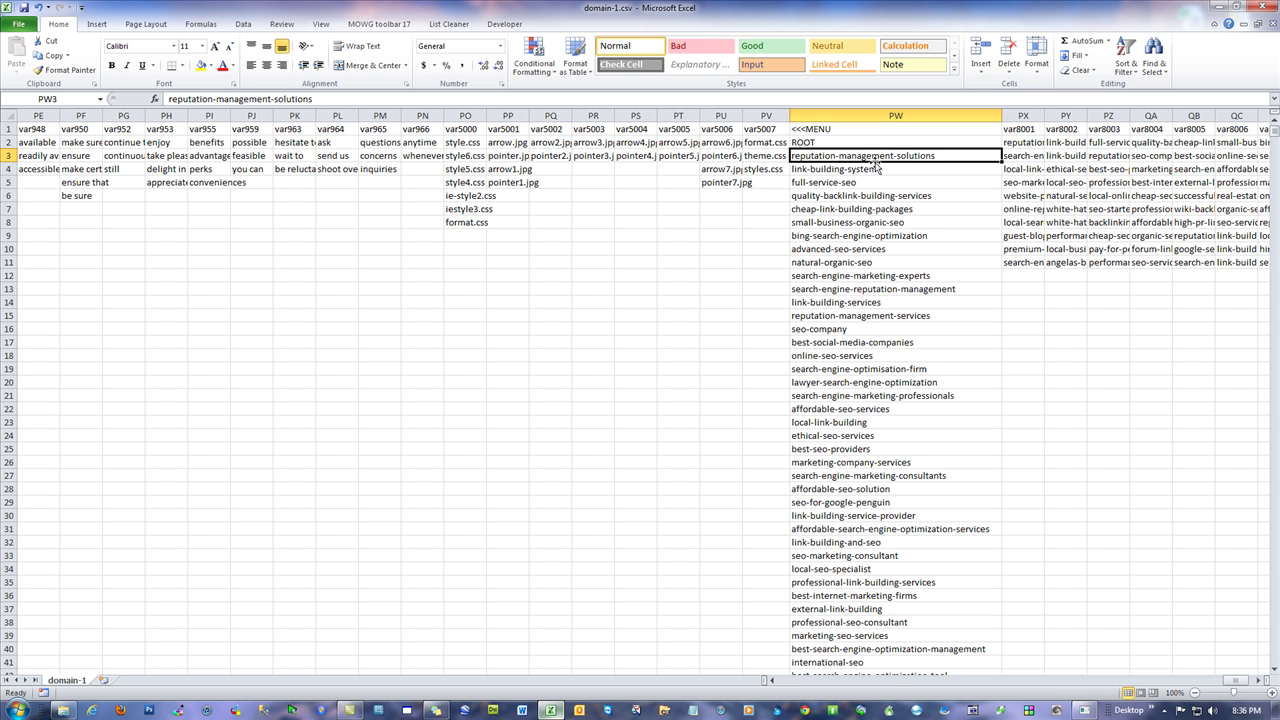
pyautogui.scroll(-20, 872, 226)
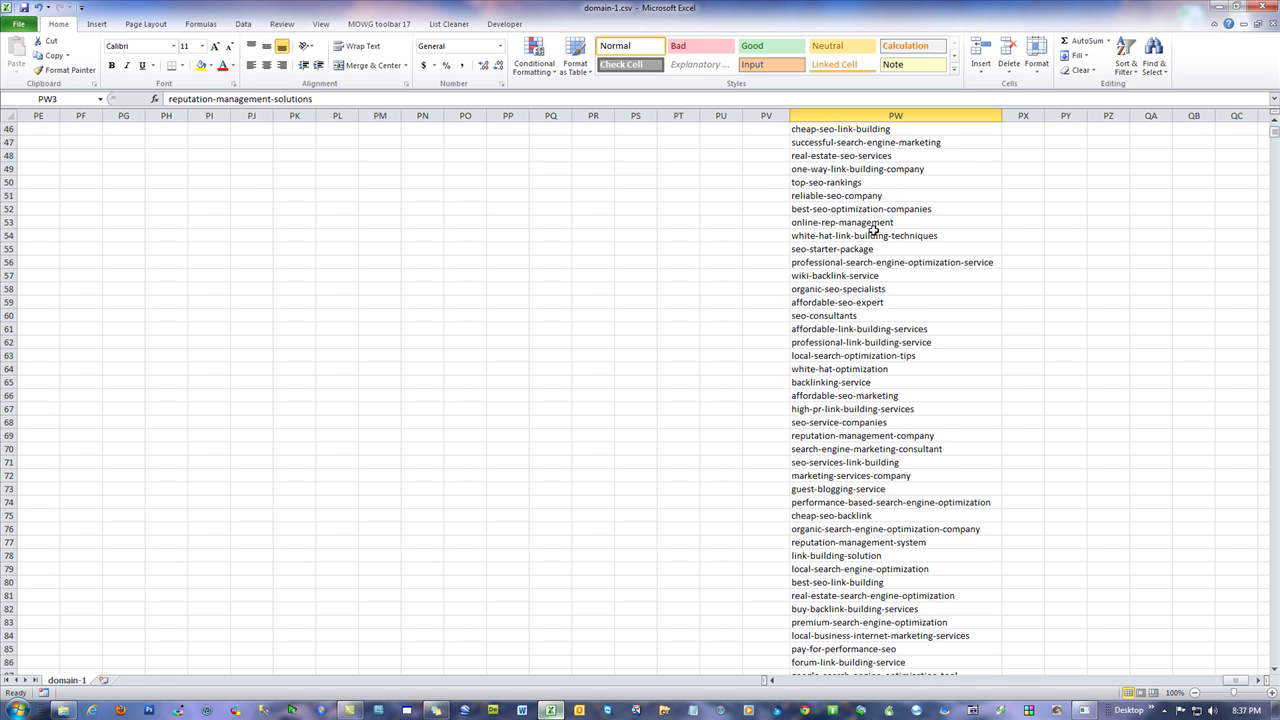
pyautogui.scroll(20, 869, 516)
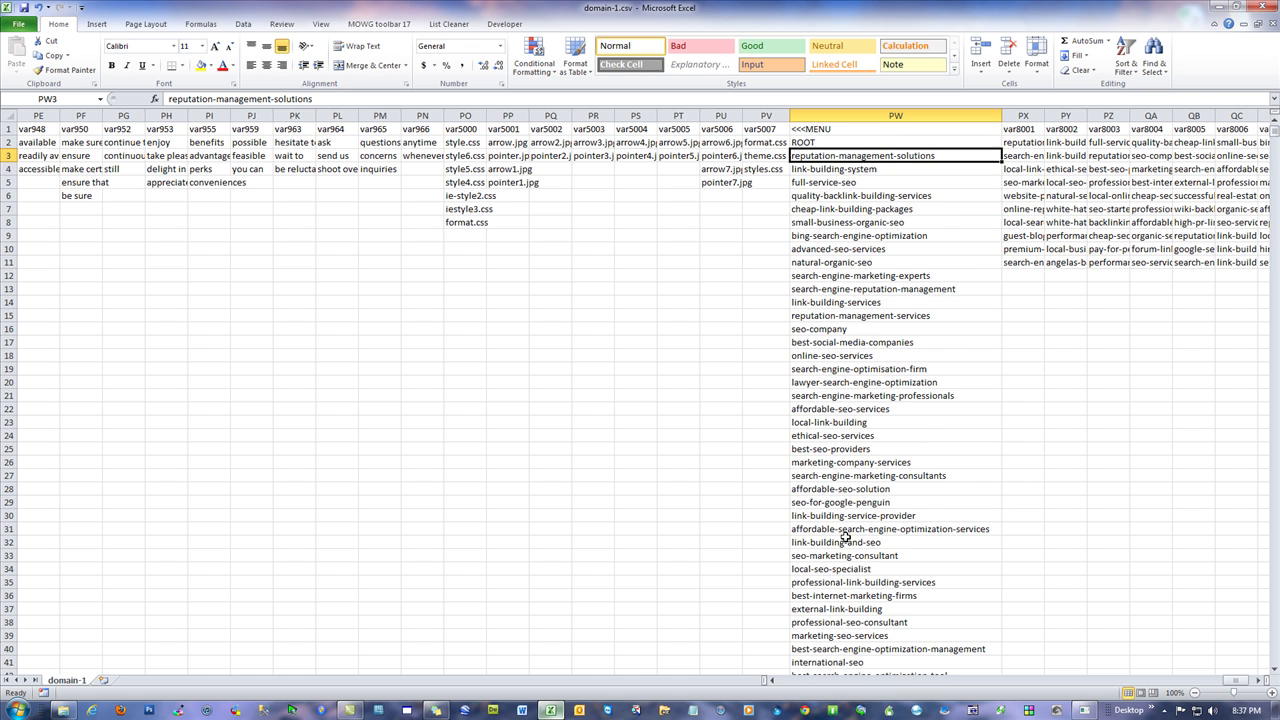
pyautogui.moveTo(872, 156); pyautogui.dragTo(880, 597)
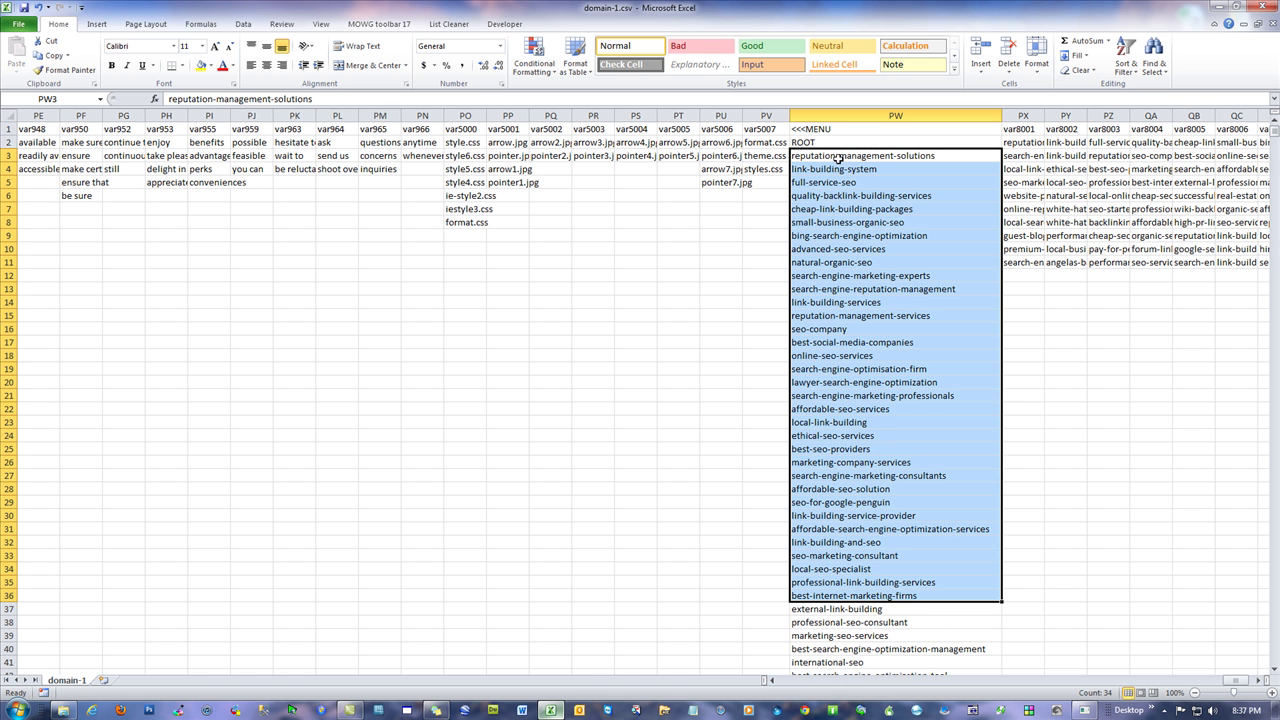
pyautogui.click(840, 160)
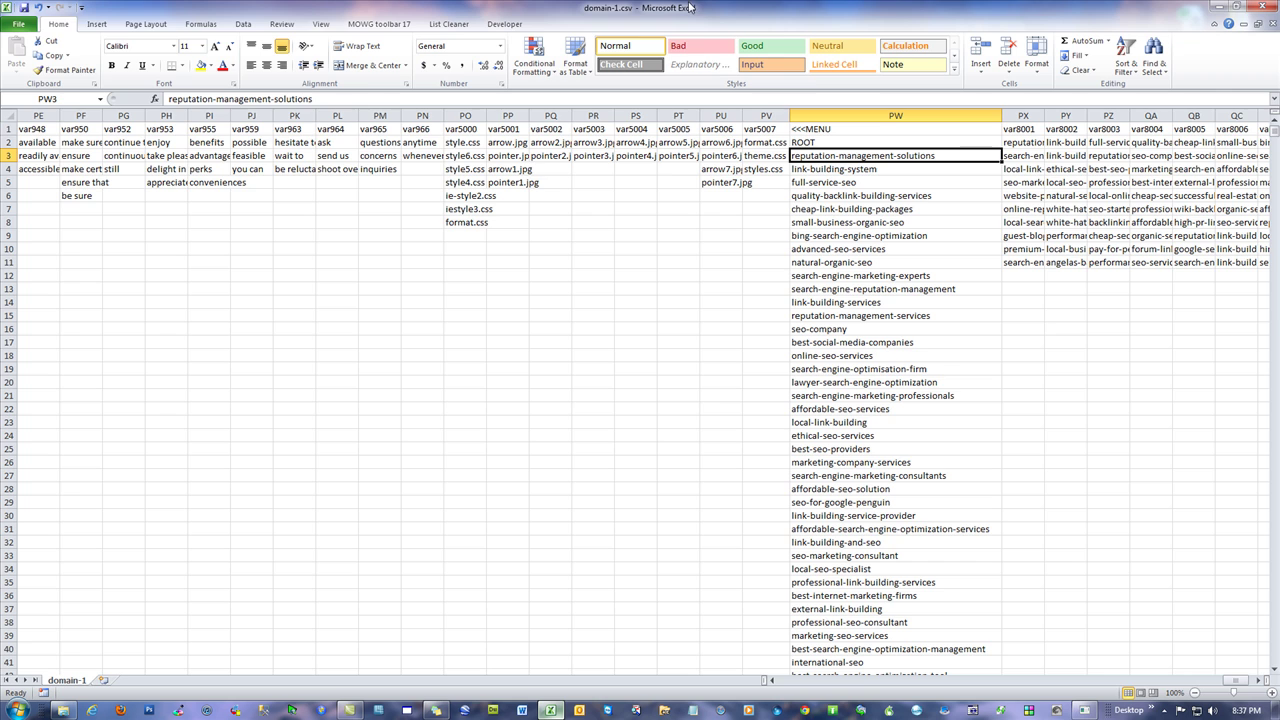
# - Move the Excel window aside and bring the MOWG Professional window to the front
pyautogui.moveTo(698, 8); pyautogui.dragTo(1270, 288)
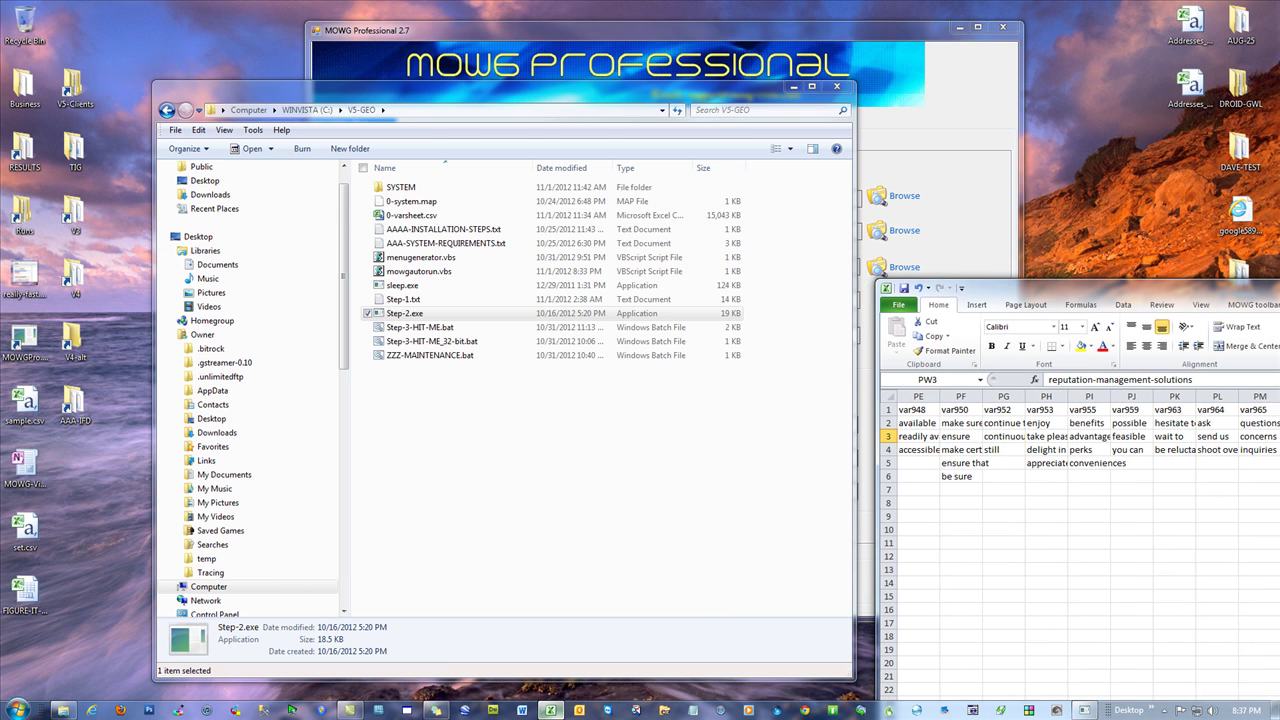
pyautogui.click(905, 37)
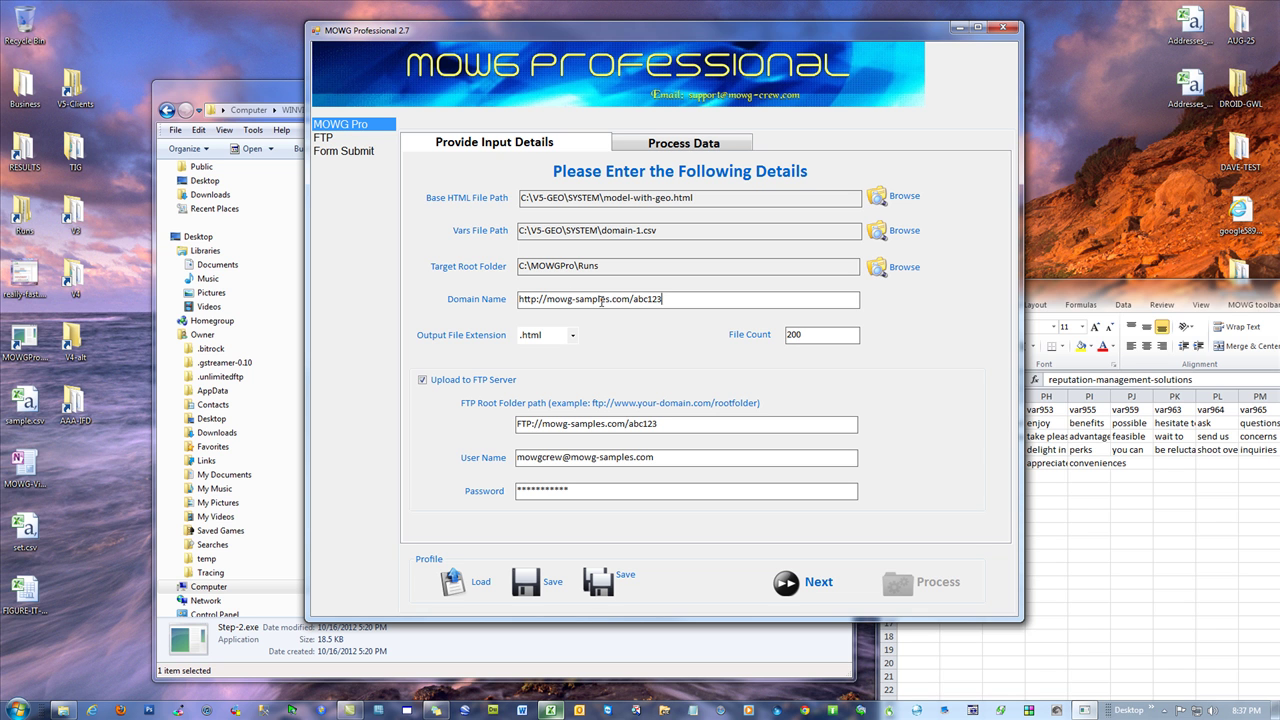
# - Return to domain-1.csv in Excel and go through the first keyword folder names below ROOT in the <<<MENU column
pyautogui.hotkey('alt', 'Tab')
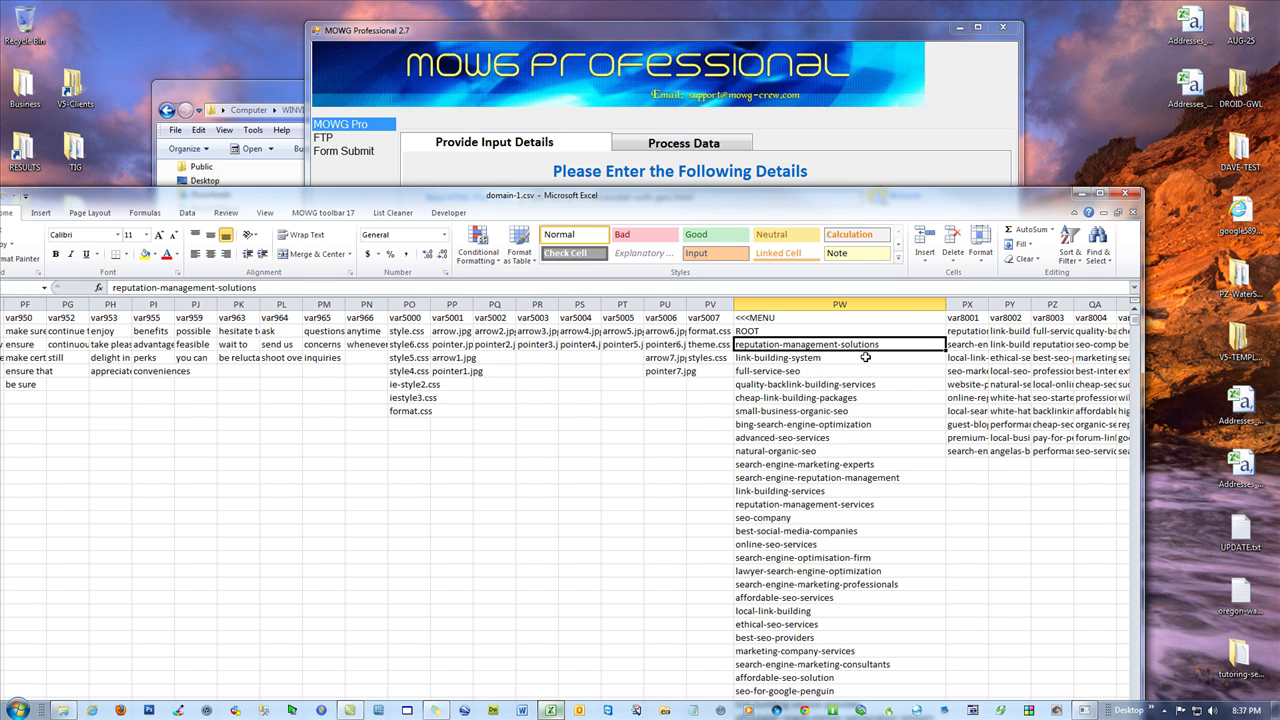
pyautogui.click(769, 359)
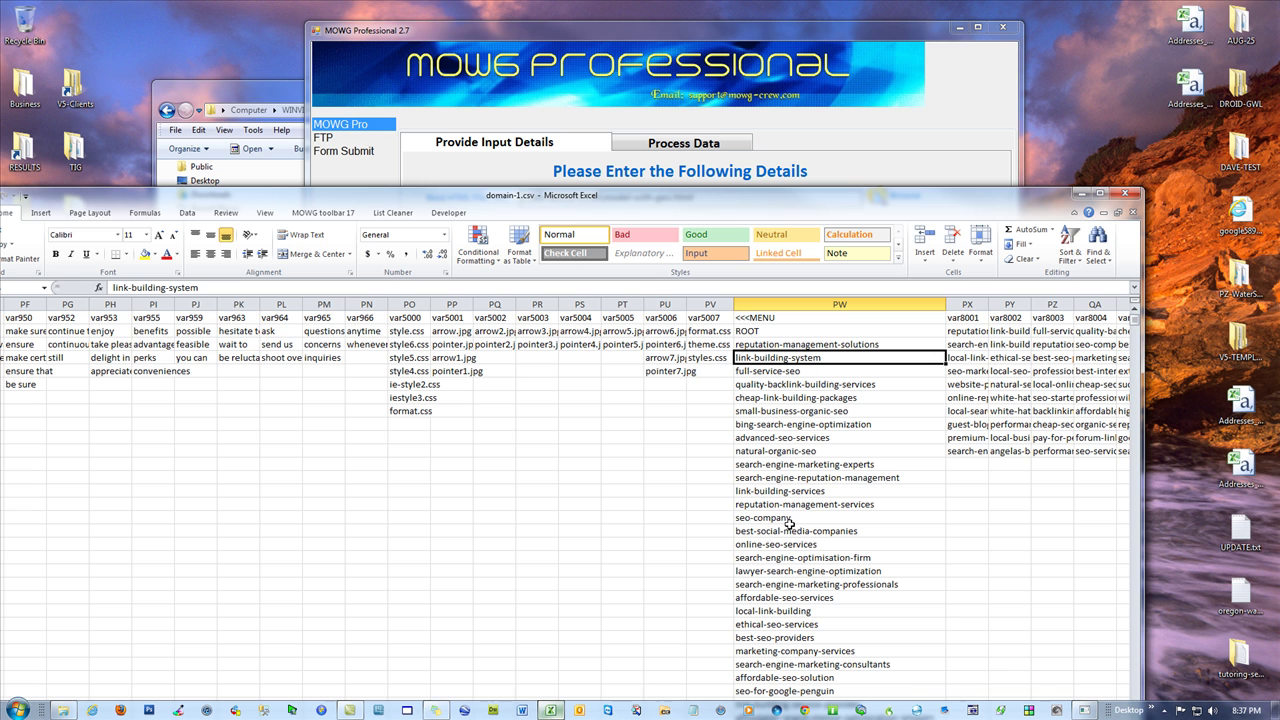
pyautogui.click(767, 372)
pyautogui.click(766, 390)
pyautogui.click(772, 403)
pyautogui.moveTo(783, 344); pyautogui.dragTo(786, 460)
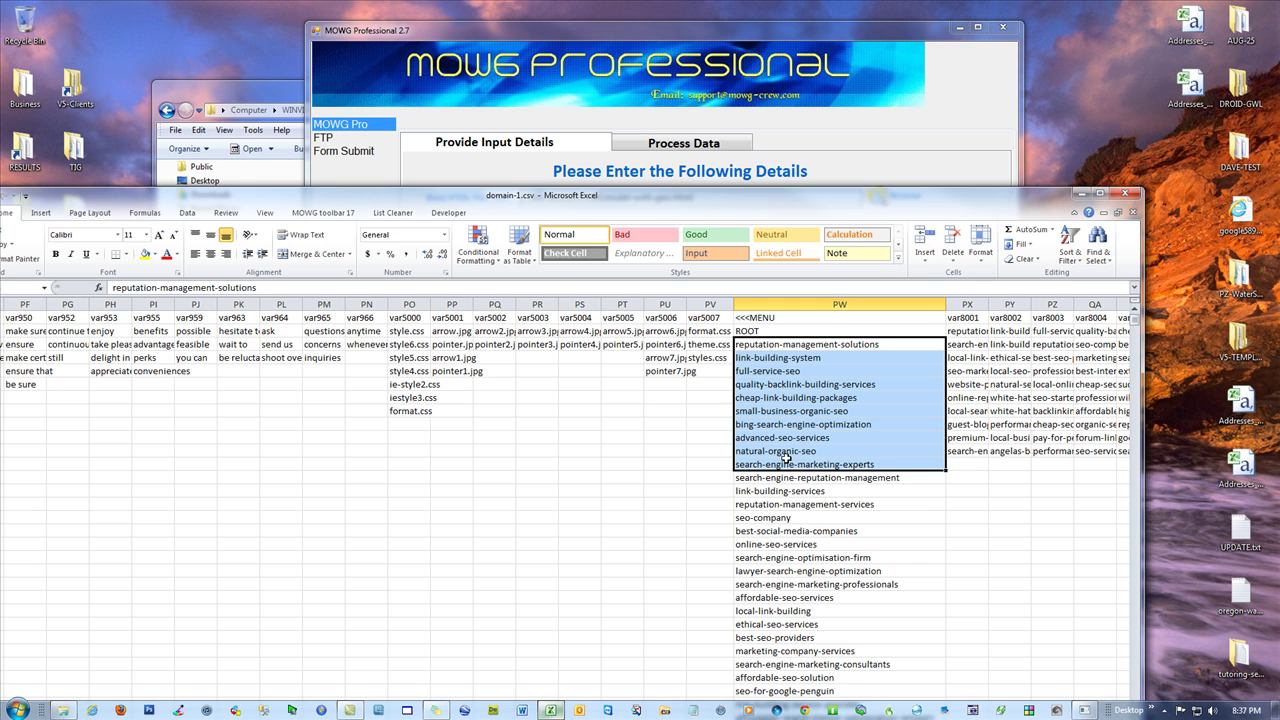
# - Move the Excel window fully into view and highlight the ten folder names in PW3:PW12, then clear the selection
pyautogui.moveTo(687, 200); pyautogui.dragTo(812, 52)
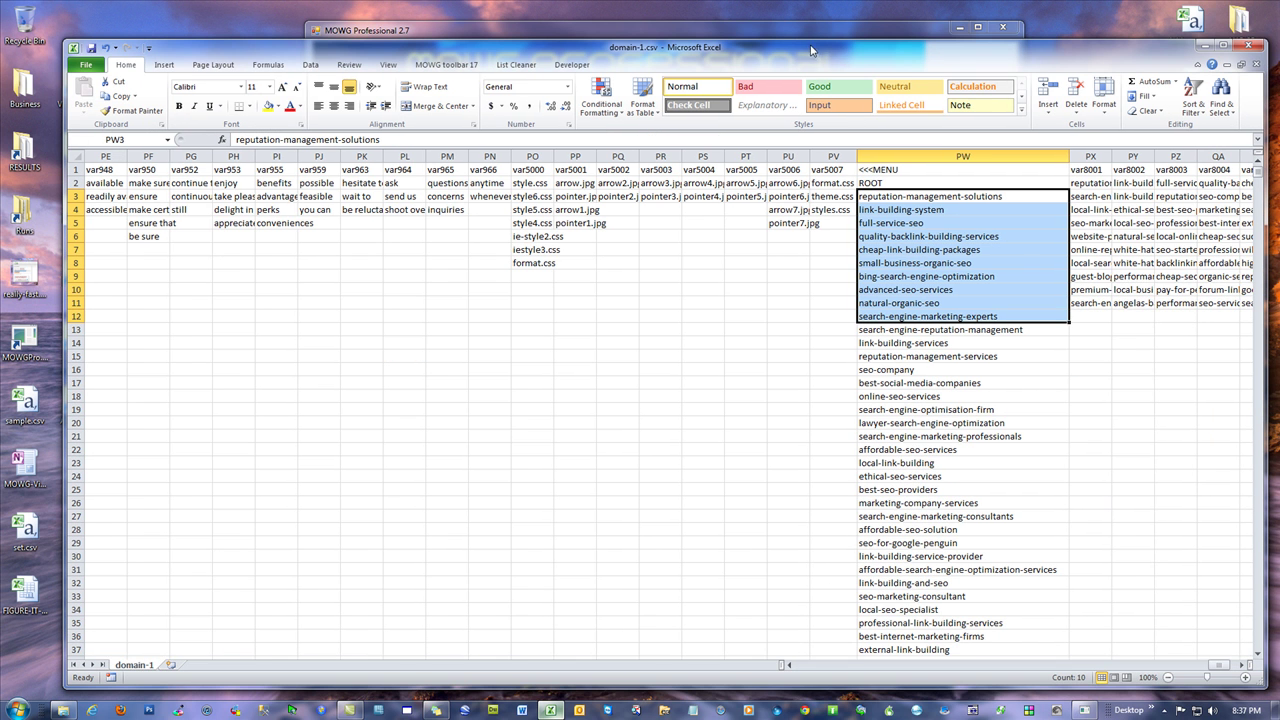
pyautogui.moveTo(917, 196); pyautogui.dragTo(912, 318)
pyautogui.click(290, 273)
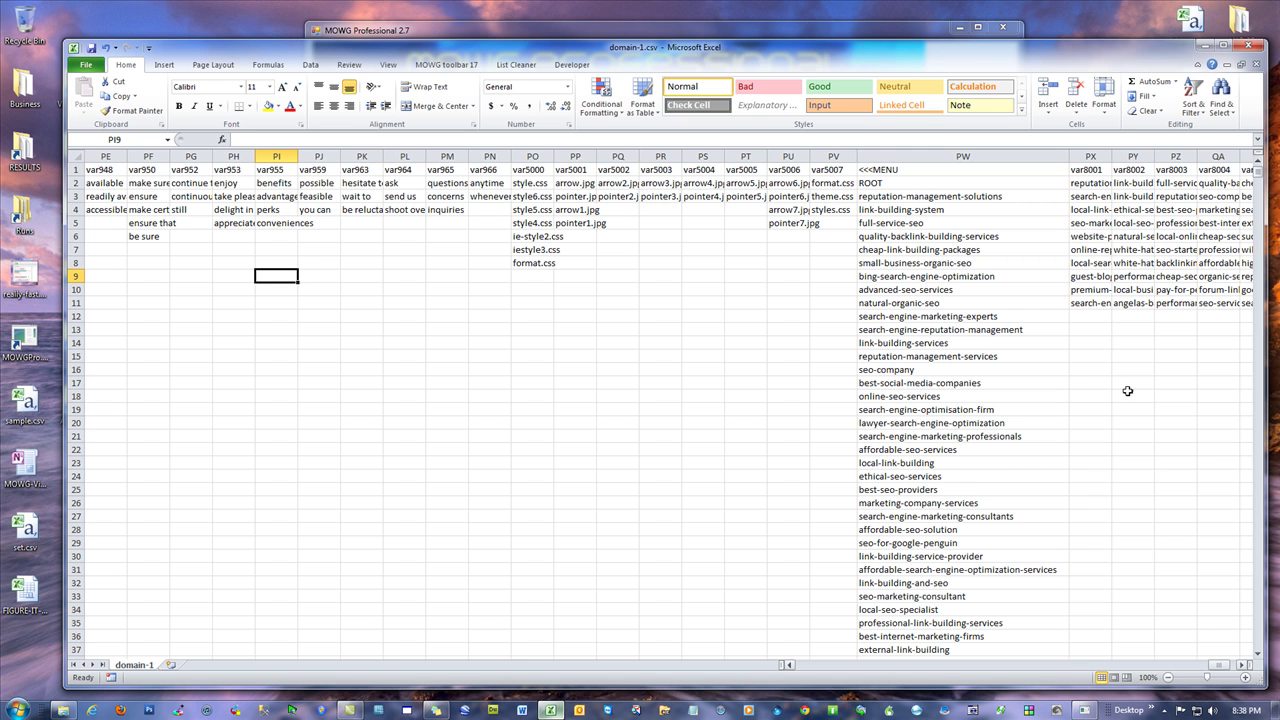
# - Close the Excel window and run Step-2.exe from the V5-GEO folder to open the Customer Input form
pyautogui.click(1248, 45)
pyautogui.click(638, 372)
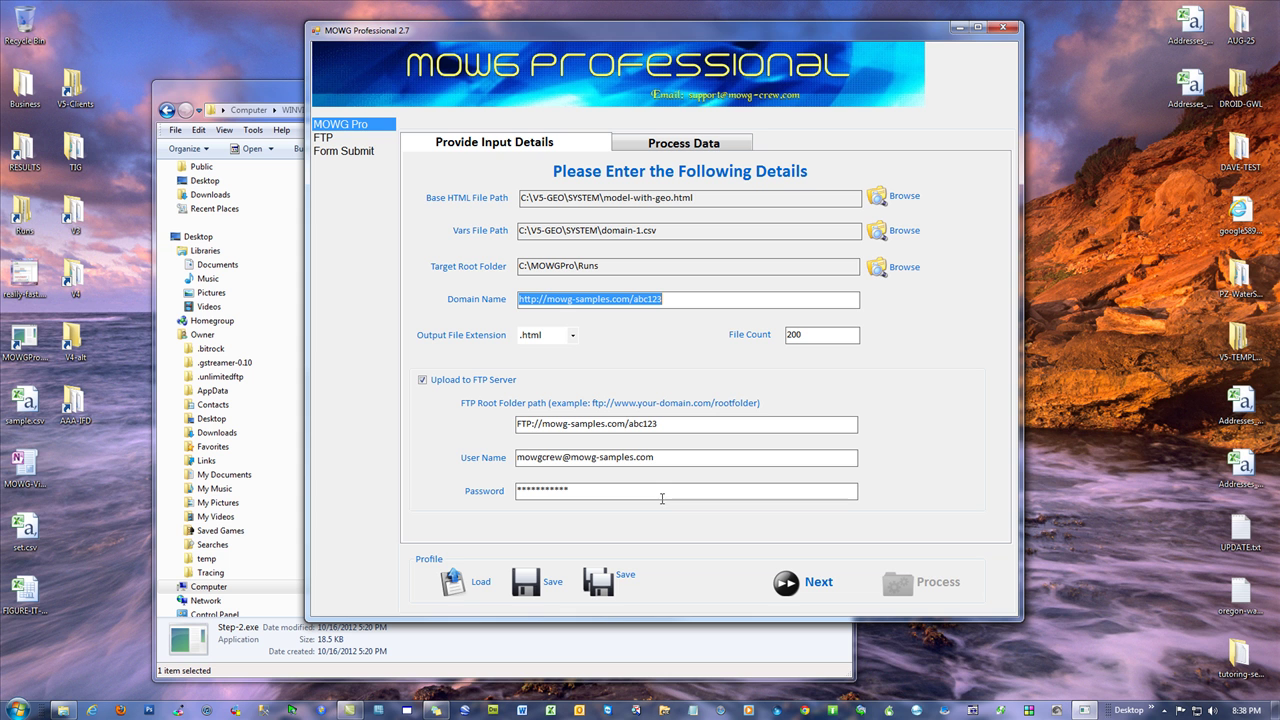
pyautogui.click(250, 112)
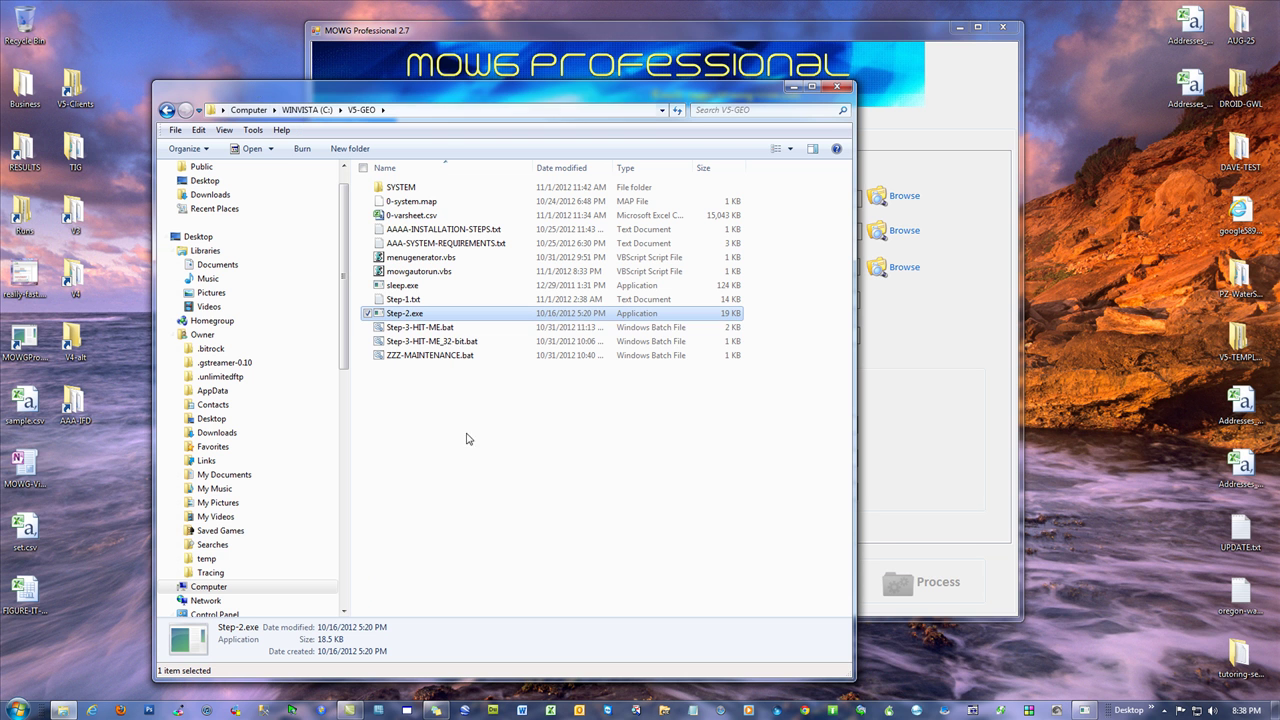
pyautogui.doubleClick(418, 312)
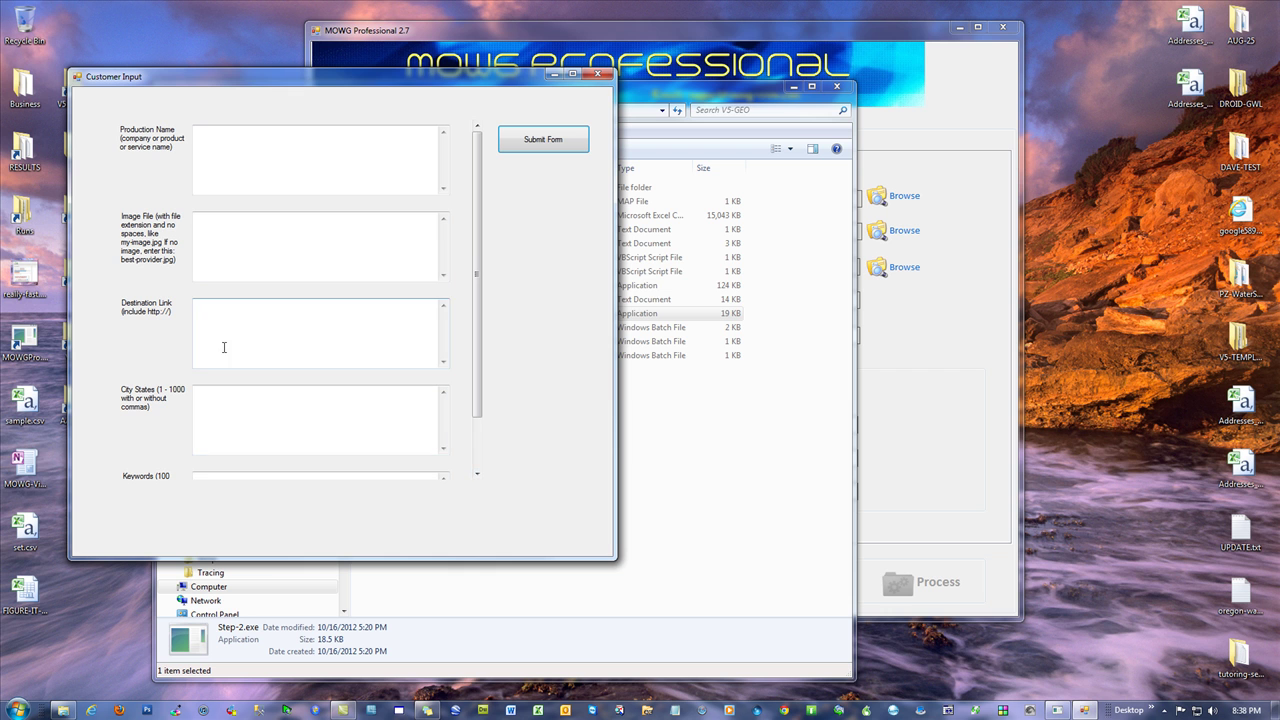
# - Enter the keywords "link building services" and "website marketing" on separate lines in the Customer Input form's Keywords field
pyautogui.moveTo(483, 231); pyautogui.dragTo(480, 336)
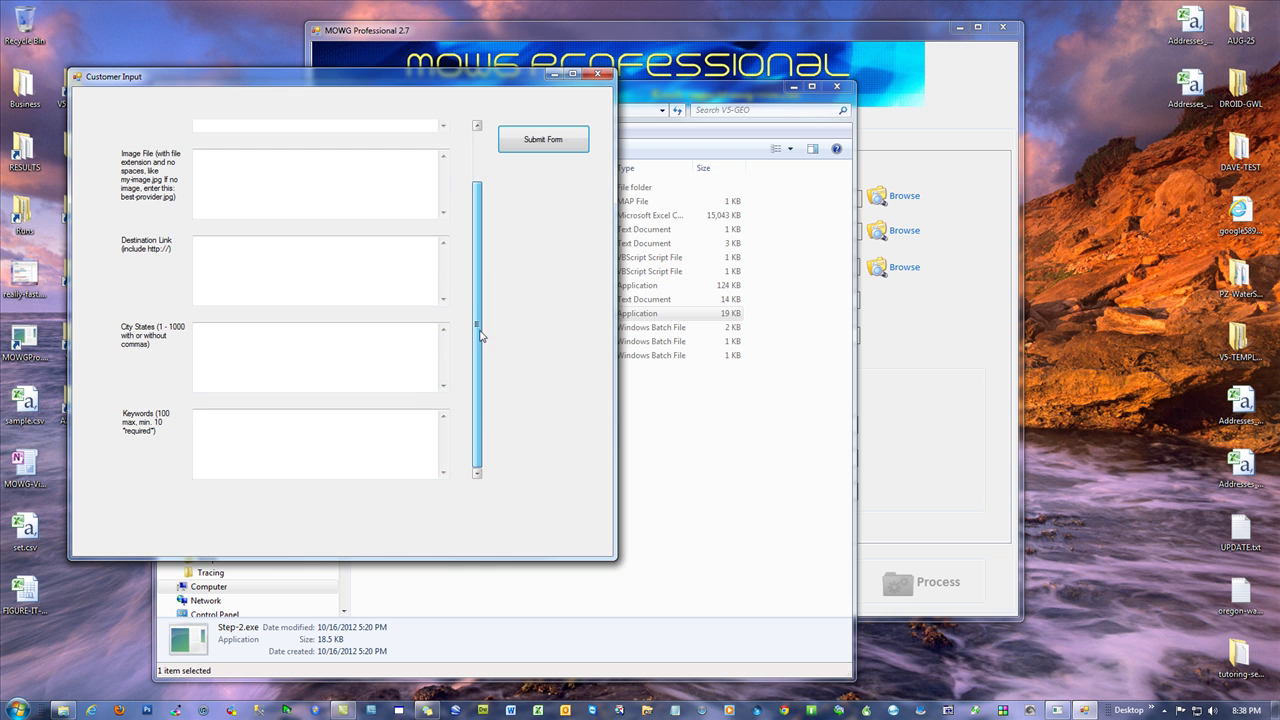
pyautogui.click(227, 445)
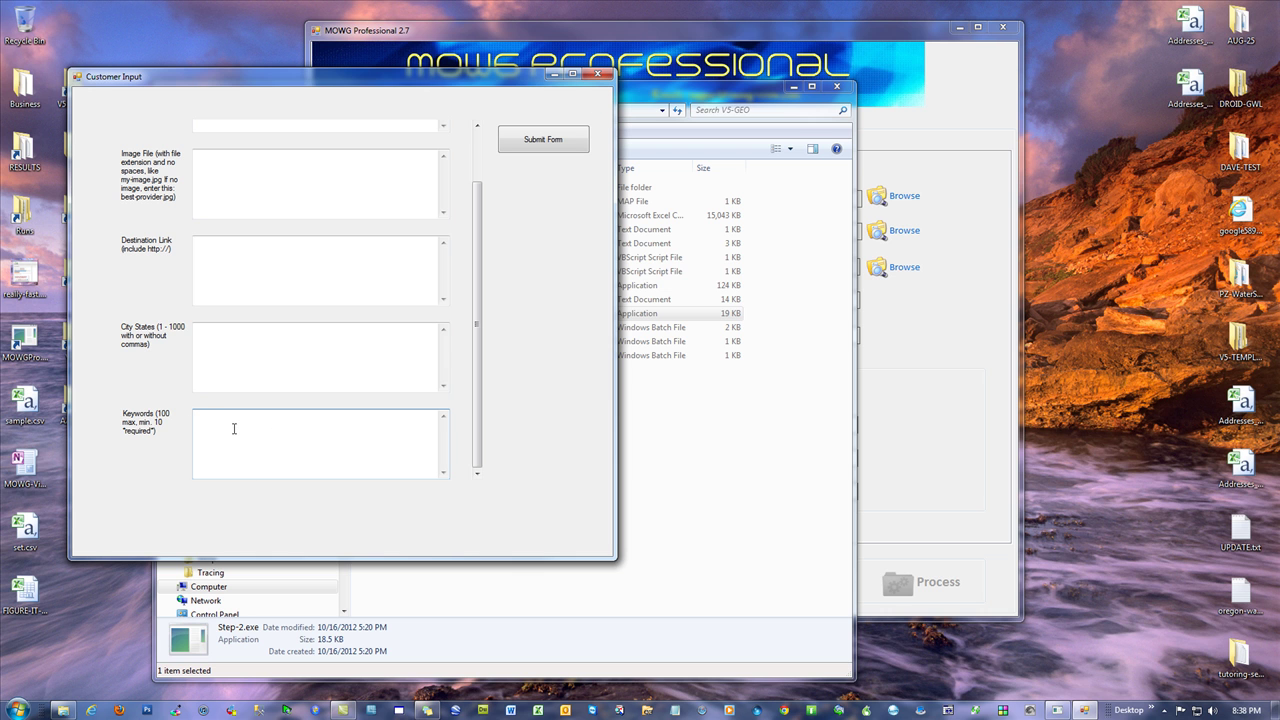
pyautogui.click(742, 497)
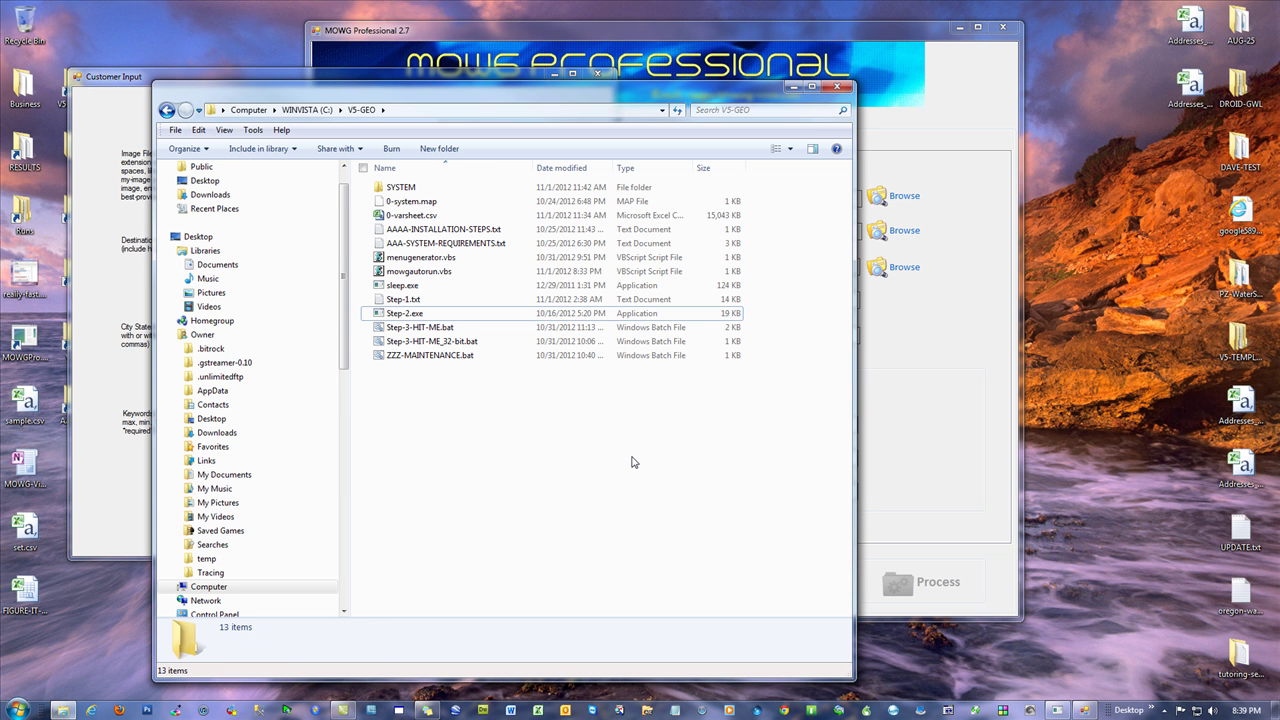
pyautogui.click(92, 499)
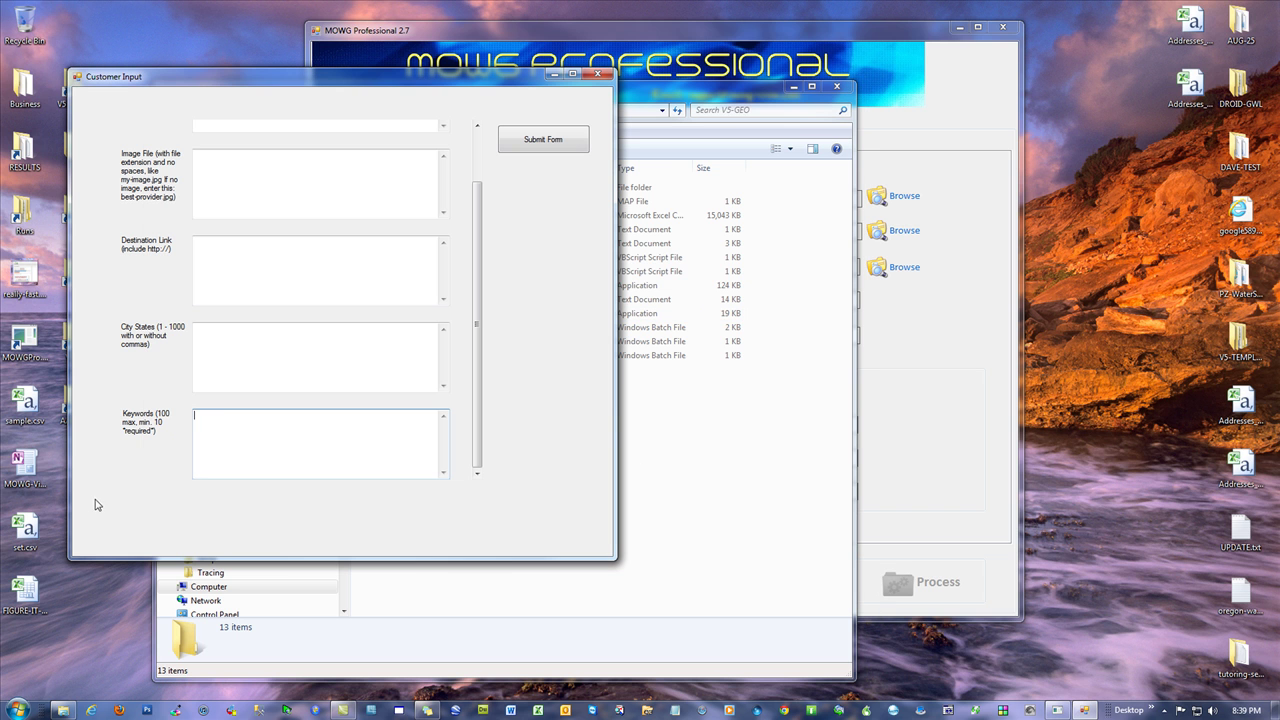
pyautogui.write('link')
pyautogui.write('-bui')
pyautogui.press('BackSpace')
pyautogui.press('BackSpace')
pyautogui.press('BackSpace')
pyautogui.press('BackSpace')
pyautogui.write('building services')
pyautogui.press('Return')
pyautogui.write('website marketing')
pyautogui.press('Return')
# - Try adding and removing line breaks between and around the two keywords in the Keywords field
pyautogui.click(195, 429)
pyautogui.moveTo(268, 433); pyautogui.dragTo(177, 418)
pyautogui.click(268, 414)
pyautogui.press('Return')
pyautogui.press('Delete')
pyautogui.press('Delete')
pyautogui.click(199, 414)
pyautogui.press('Return')
pyautogui.press('BackSpace')
pyautogui.press('Return')
pyautogui.press('BackSpace')
pyautogui.click(251, 433)
pyautogui.press('Return')
# - Enter the sample text "asdf" in the City States and Destination Link fields, then clear both fields
pyautogui.click(326, 370)
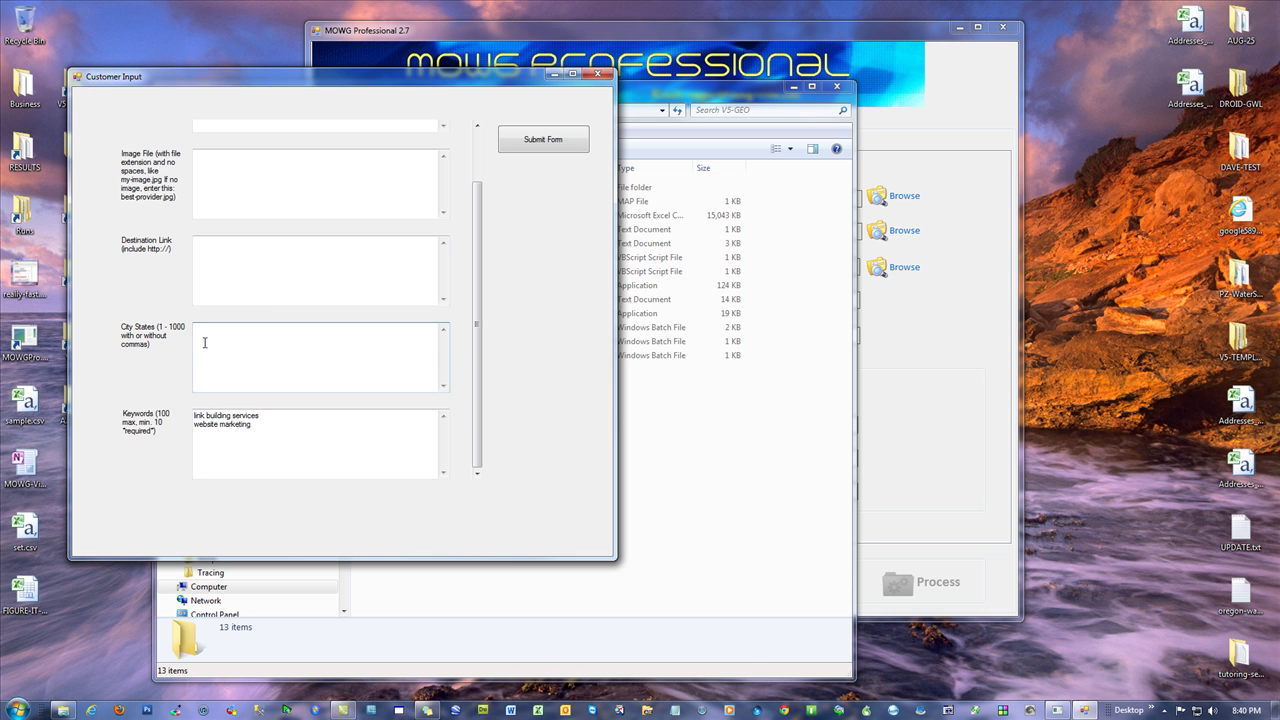
pyautogui.write('asdf')
pyautogui.click(225, 271)
pyautogui.write('asdf')
pyautogui.click(255, 340)
pyautogui.doubleClick(255, 340)
pyautogui.press('BackSpace')
pyautogui.doubleClick(257, 280)
pyautogui.press('BackSpace')
# - Clear both keywords and close the Customer Input form without submitting it
pyautogui.moveTo(287, 457); pyautogui.dragTo(194, 414)
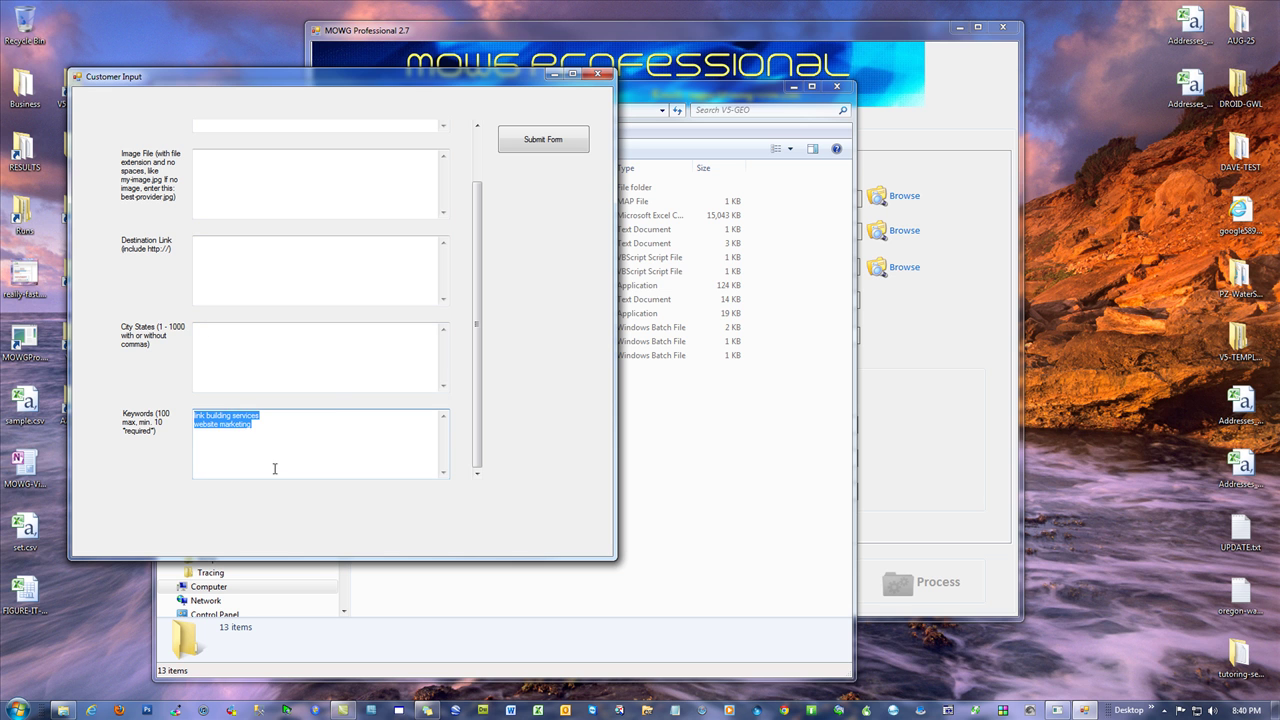
pyautogui.press('BackSpace')
pyautogui.click(597, 77)
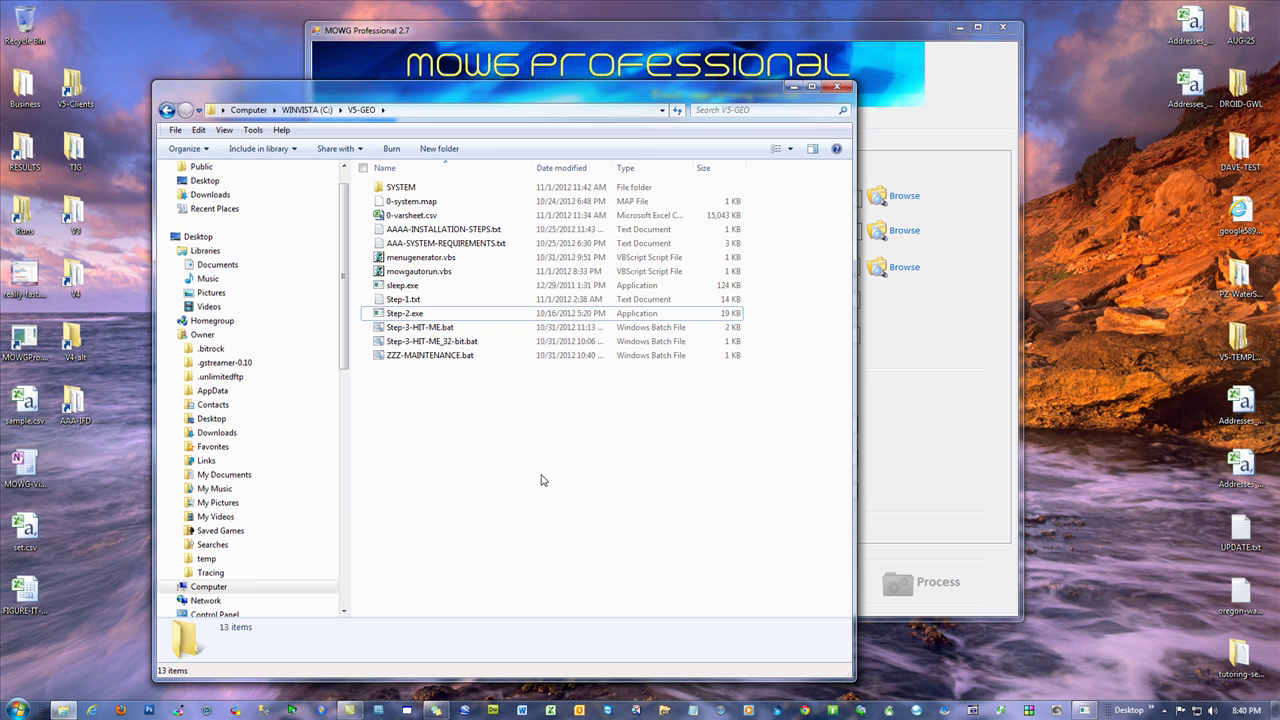
# - Check the domain name in MOWG Professional, then open the mowg-samples.com home page in Internet Explorer
pyautogui.click(881, 30)
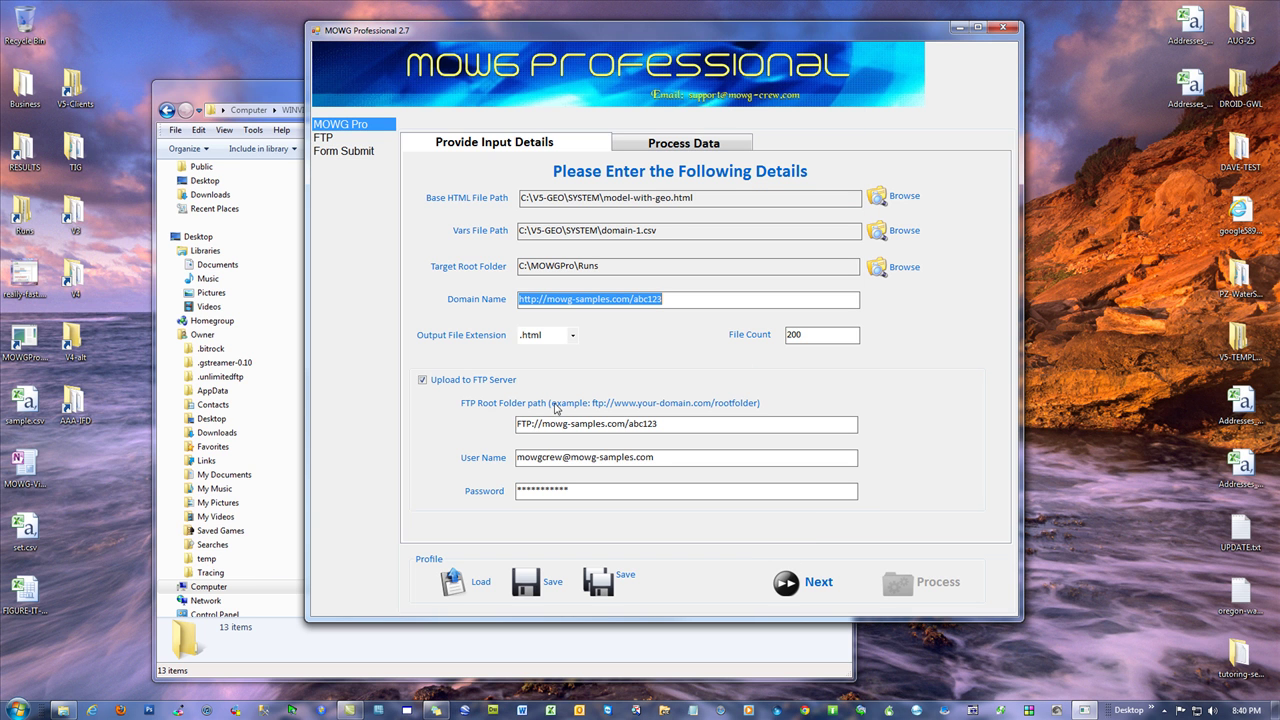
pyautogui.click(568, 300)
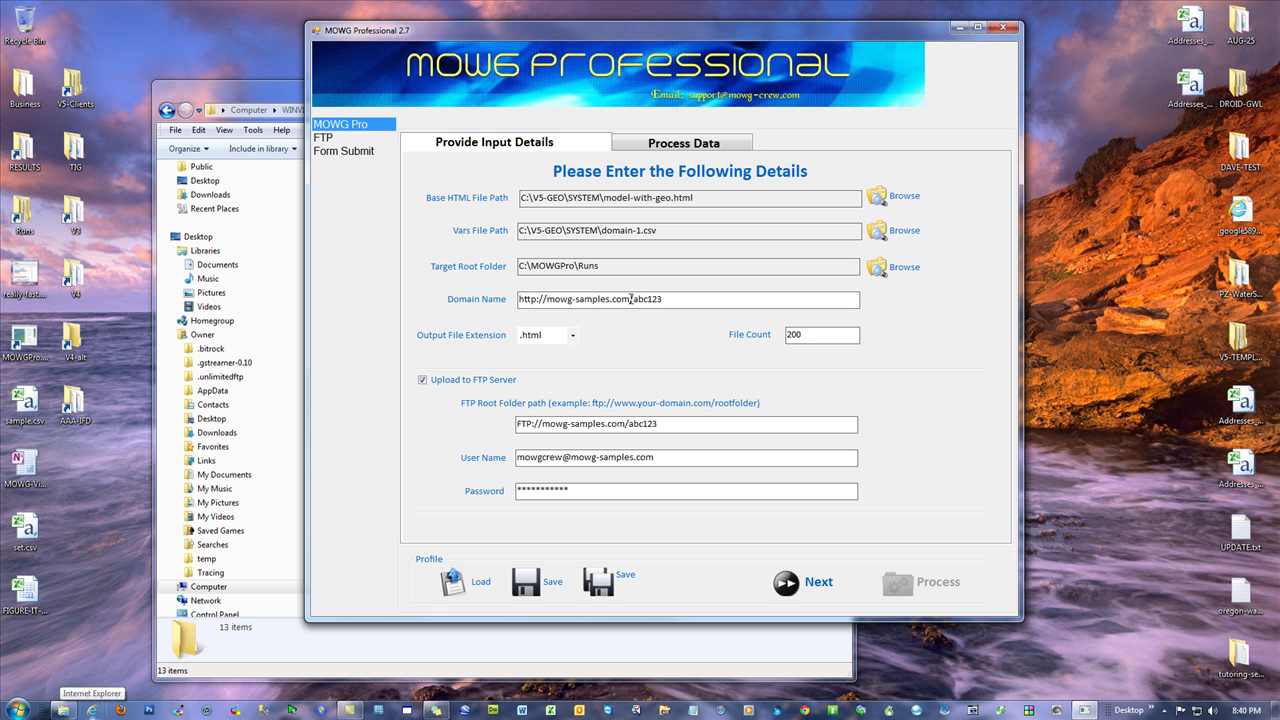
pyautogui.click(92, 710)
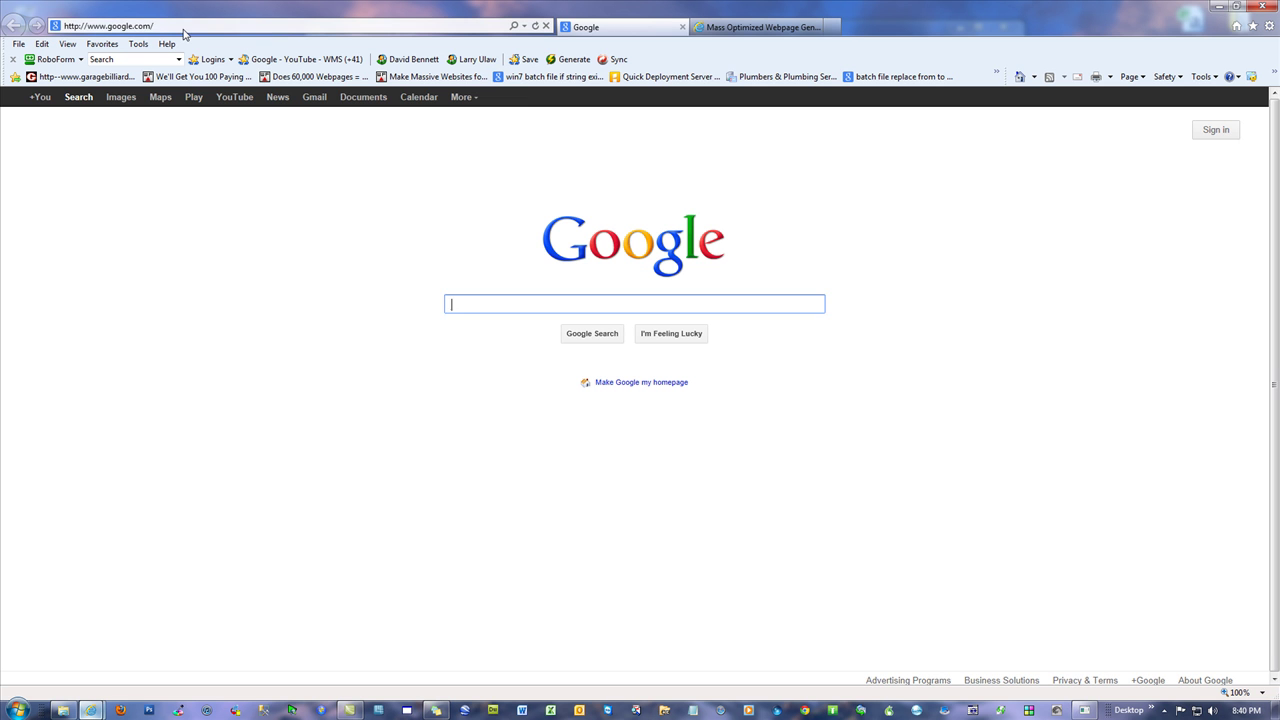
pyautogui.click(184, 30)
pyautogui.write('mowg')
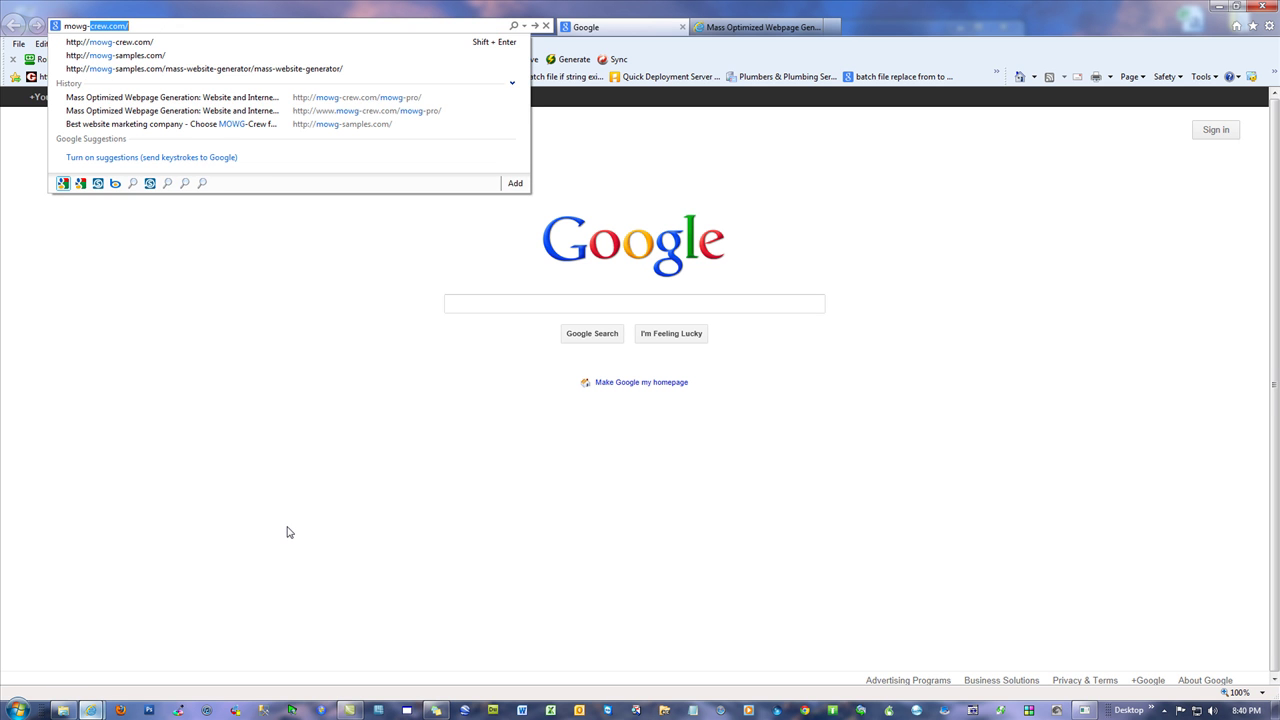
pyautogui.write('-samples.c')
pyautogui.press('Return')
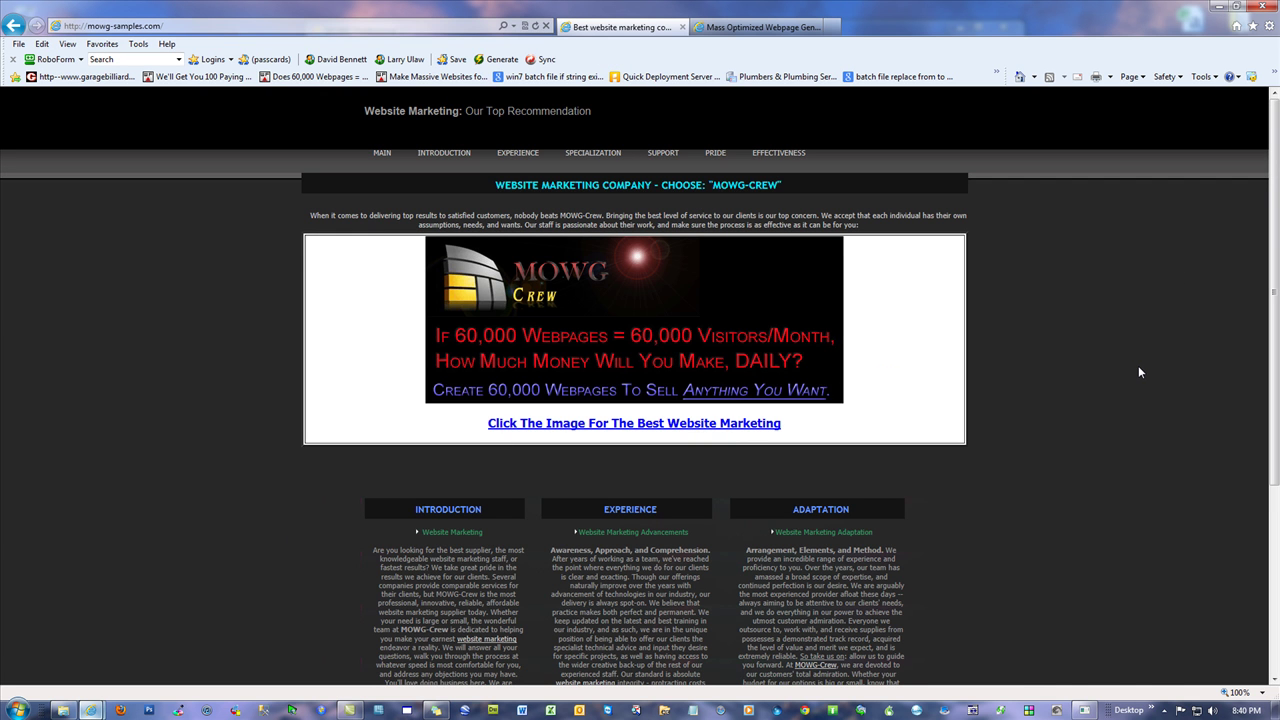
# - Look over the home page down to its footer and follow its Introduction menu link
pyautogui.scroll(-3, 1138, 371)
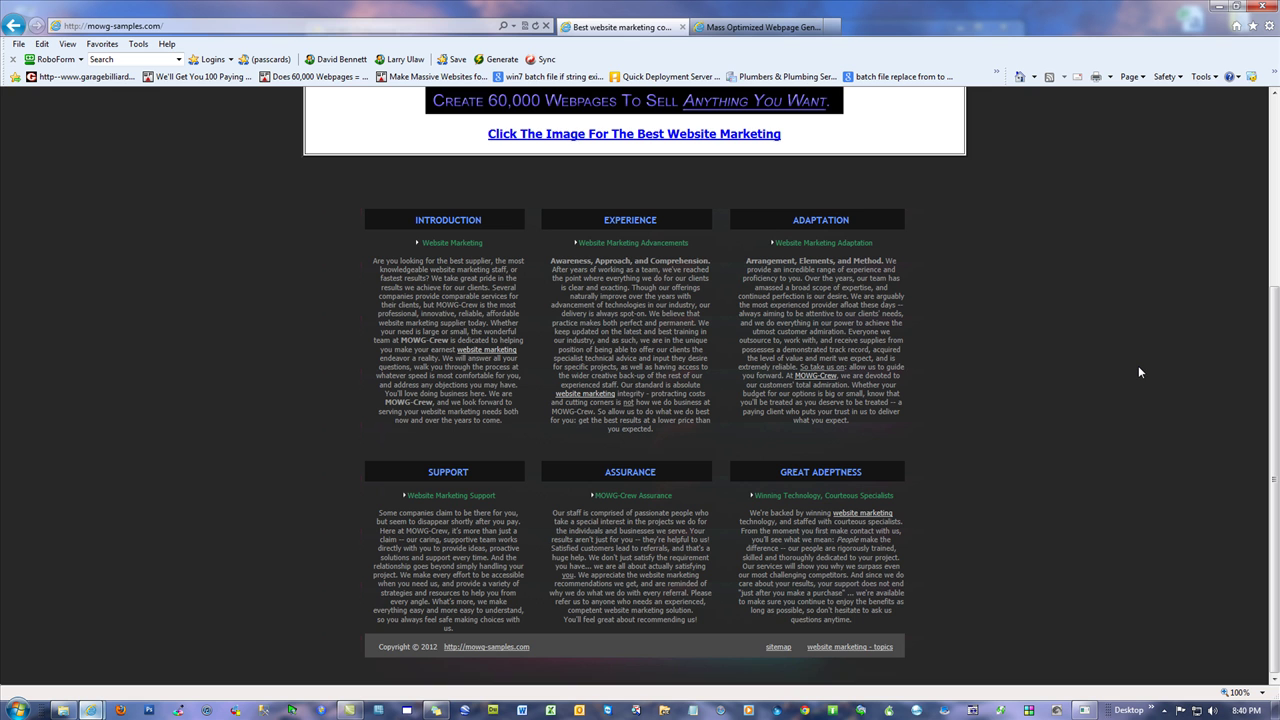
pyautogui.scroll(3, 1138, 368)
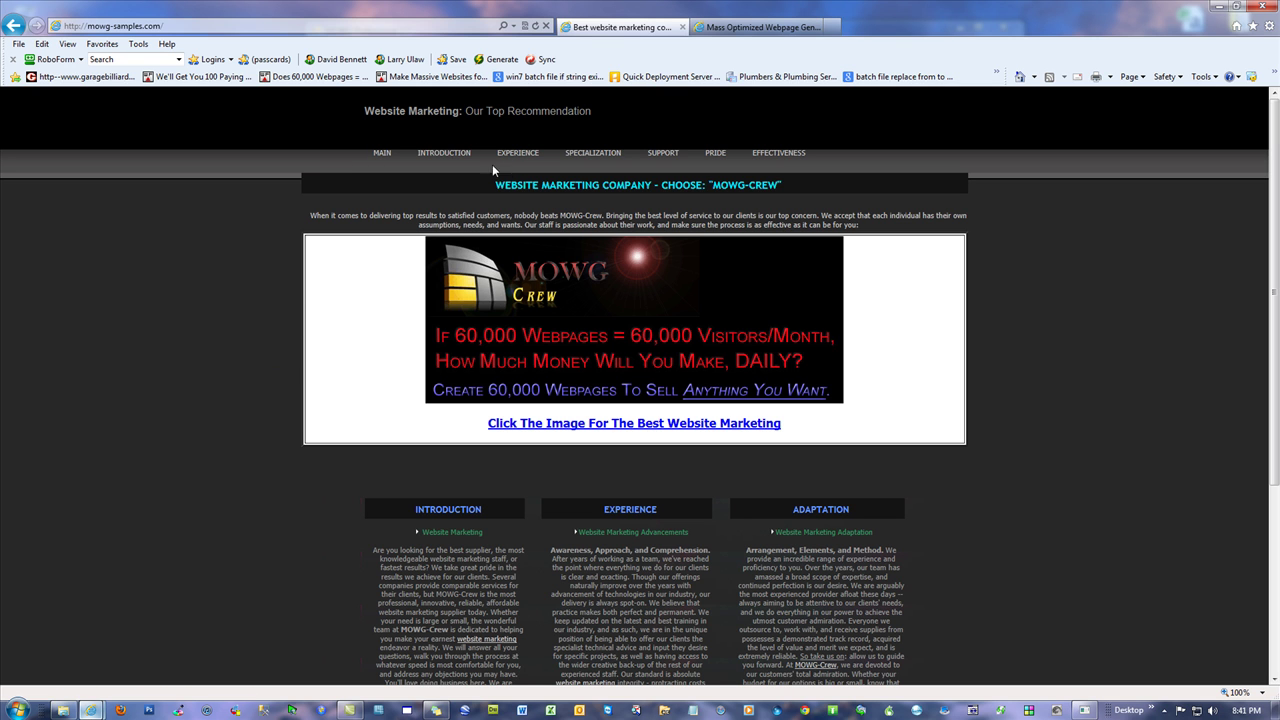
pyautogui.rightClick(236, 225)
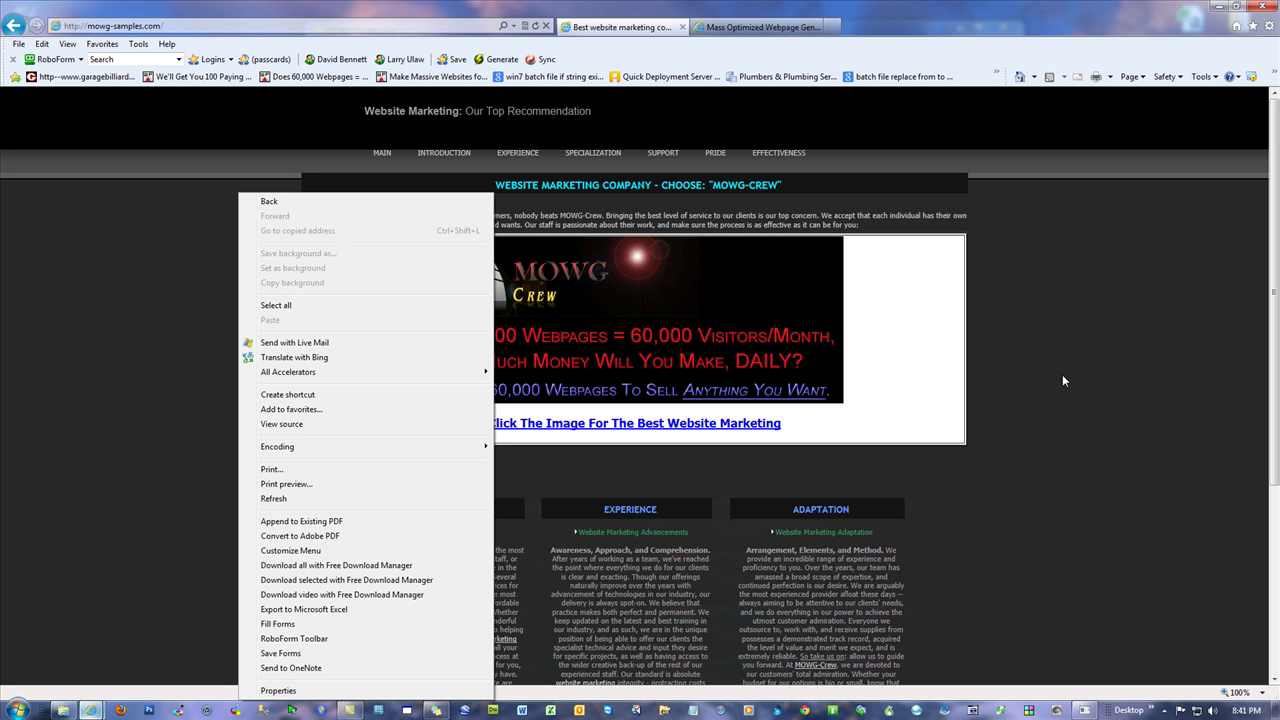
pyautogui.click(436, 153)
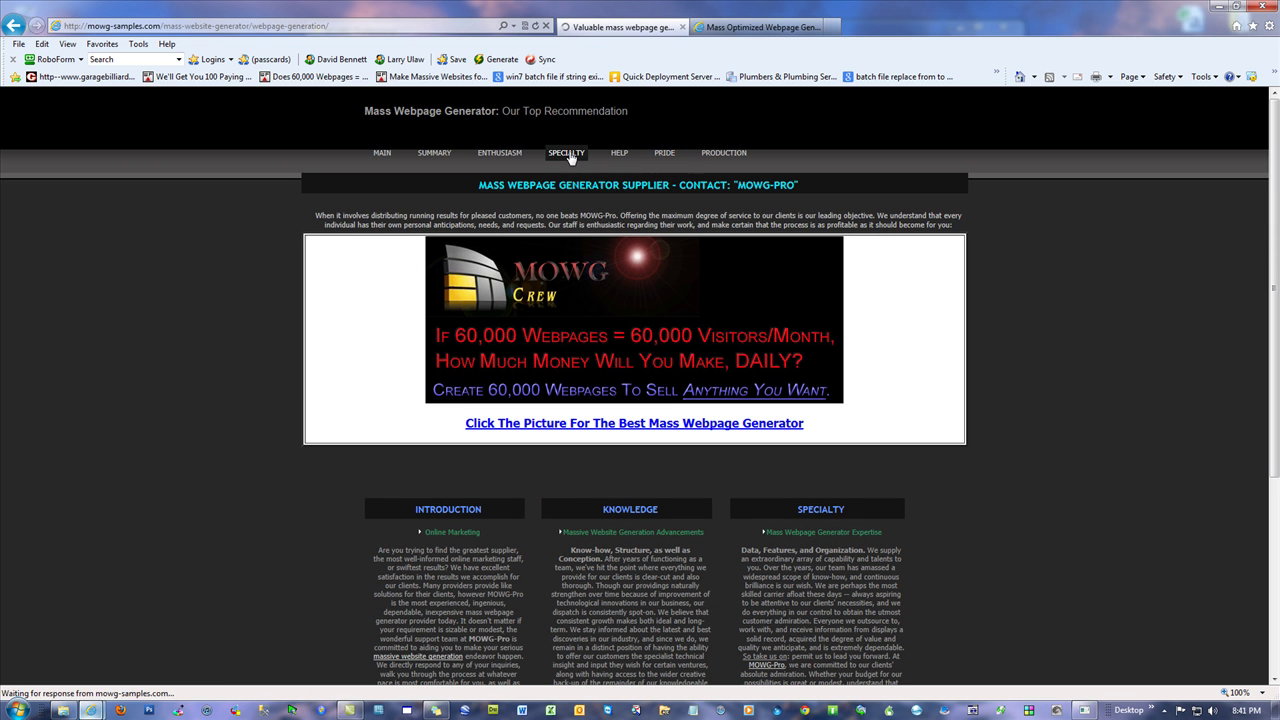
# - View the source of the webpage-generation page, highlight theme.css in the related-v5-files stylesheet link, and close the source window
pyautogui.rightClick(155, 242)
pyautogui.click(240, 430)
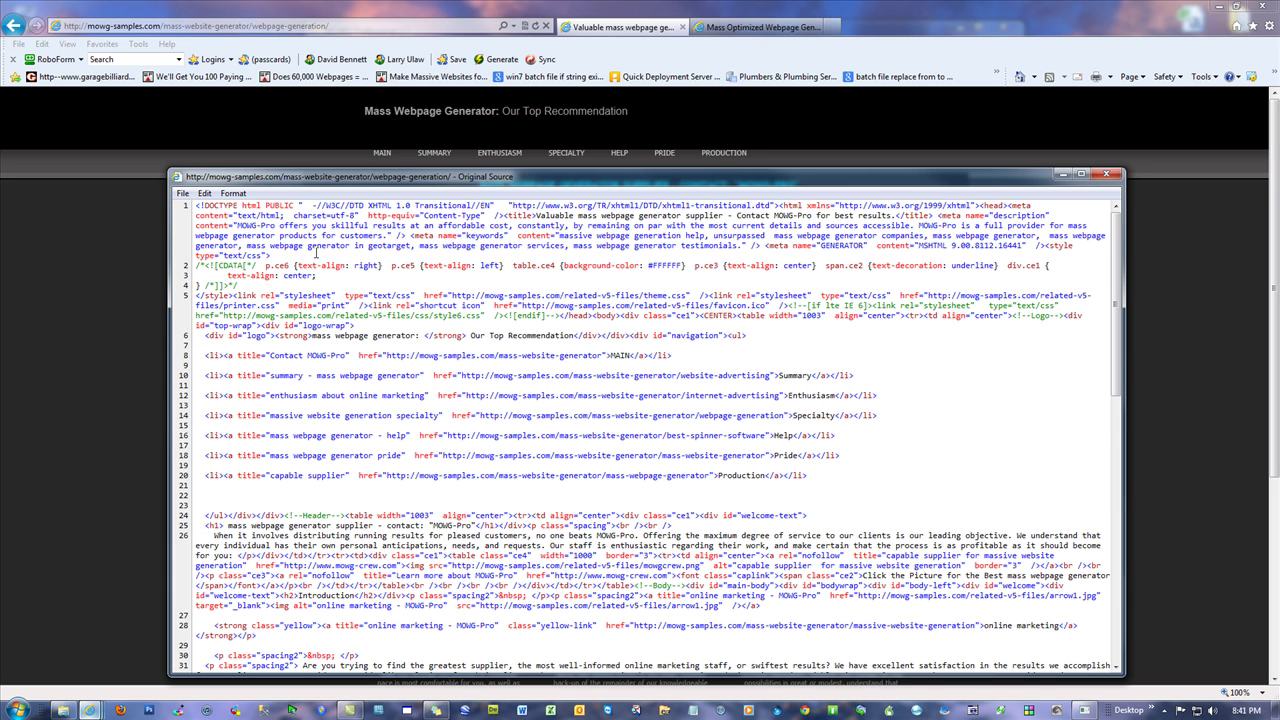
pyautogui.moveTo(689, 296); pyautogui.dragTo(643, 297)
pyautogui.moveTo(564, 296); pyautogui.dragTo(643, 296)
pyautogui.click(669, 299)
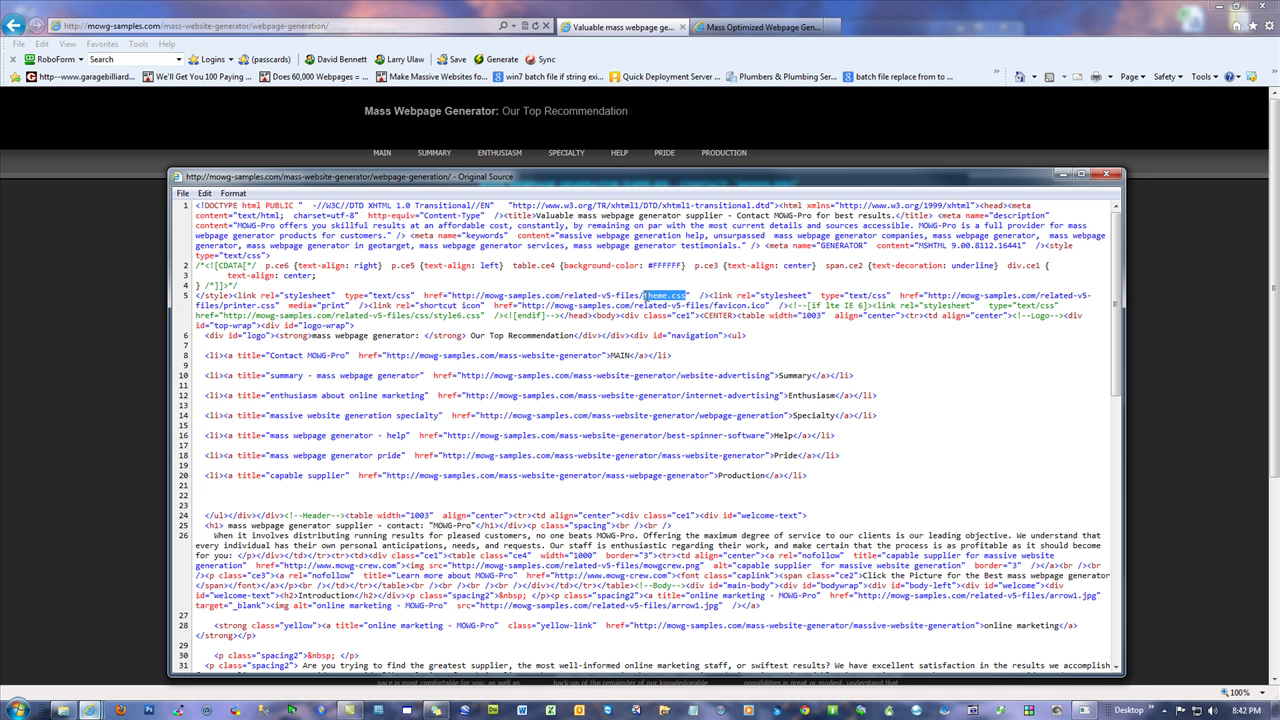
pyautogui.click(1106, 176)
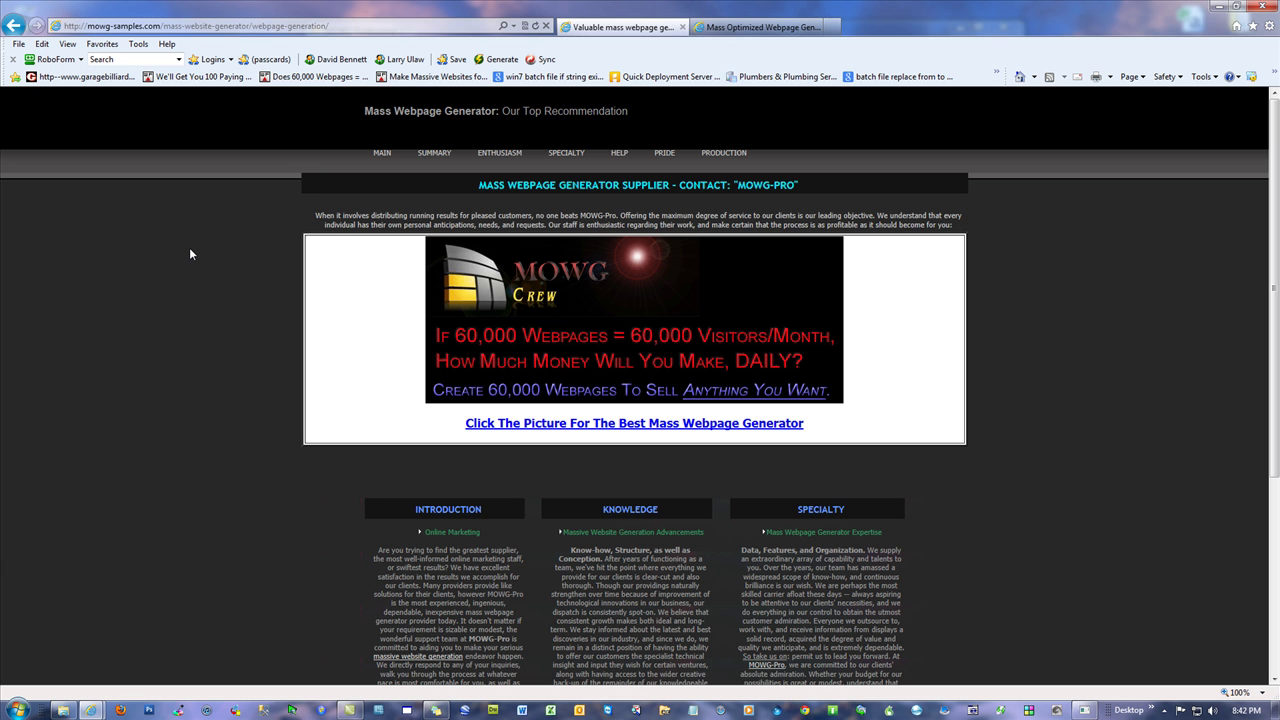
# - Examine the page's content sections and highlight the Specialty and Knowledge headings
pyautogui.scroll(-3, 126, 269)
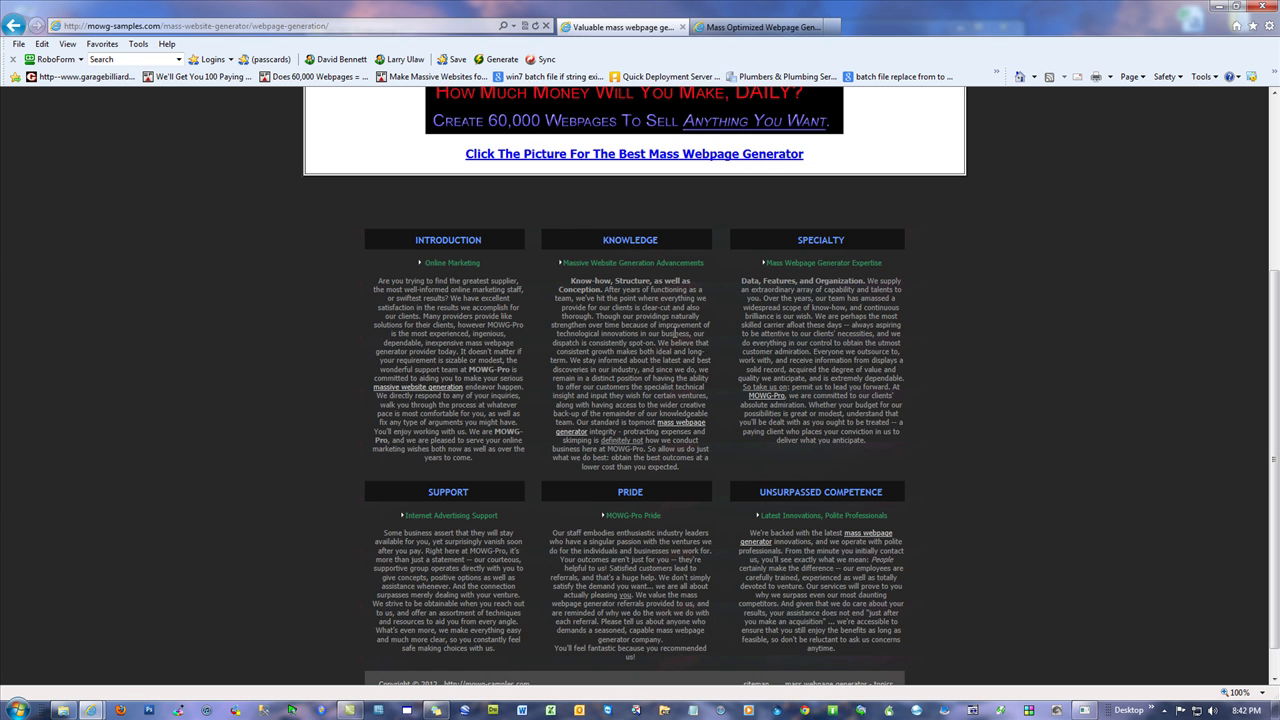
pyautogui.scroll(-1, 709, 355)
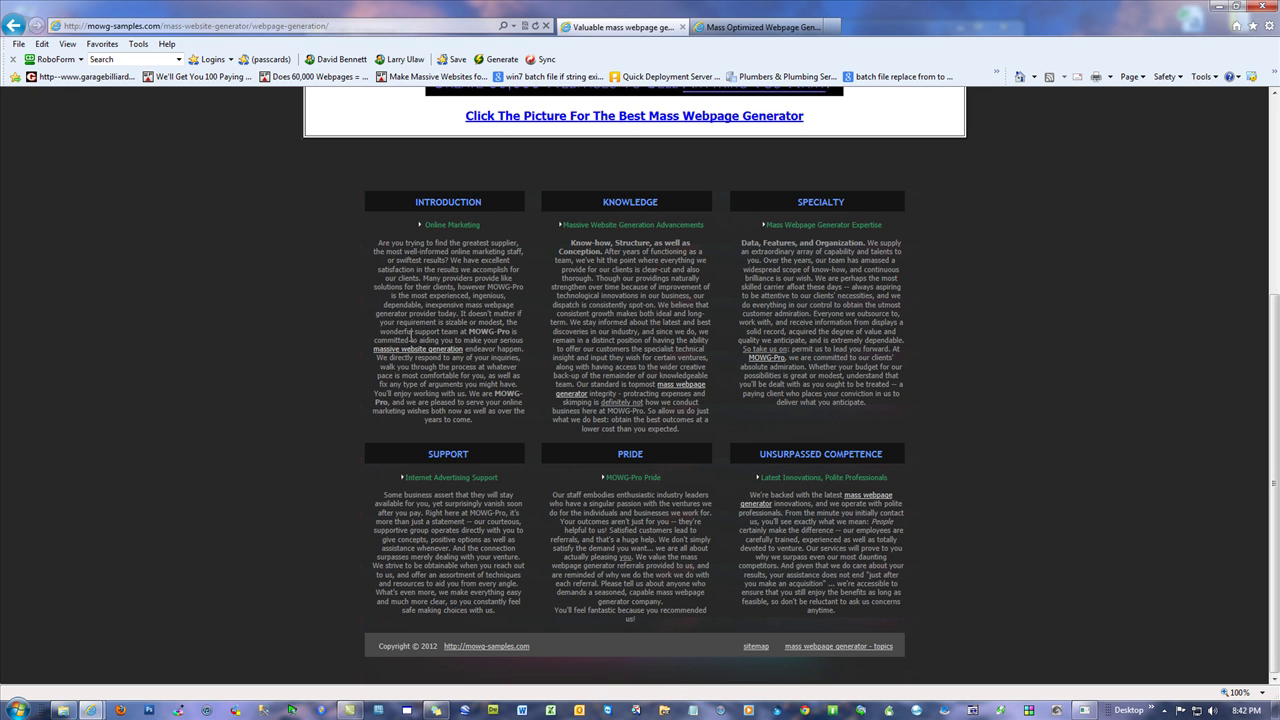
pyautogui.scroll(3, 410, 338)
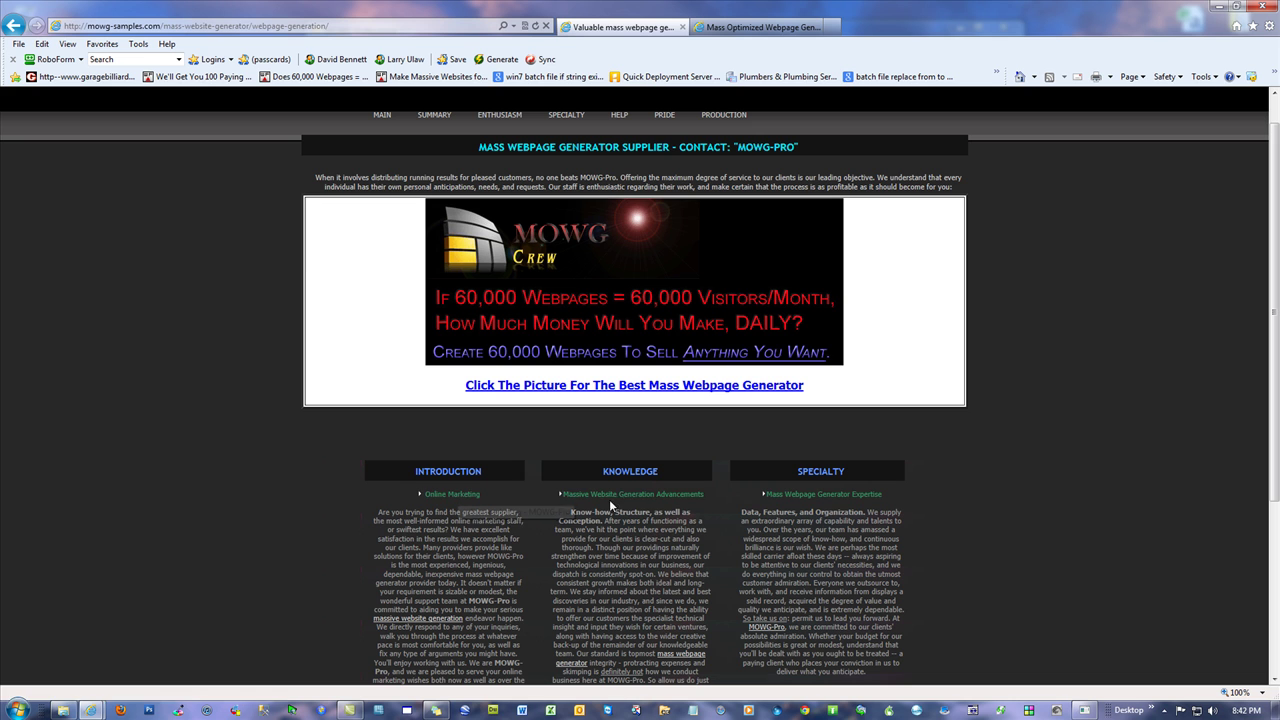
pyautogui.moveTo(858, 479); pyautogui.dragTo(796, 470)
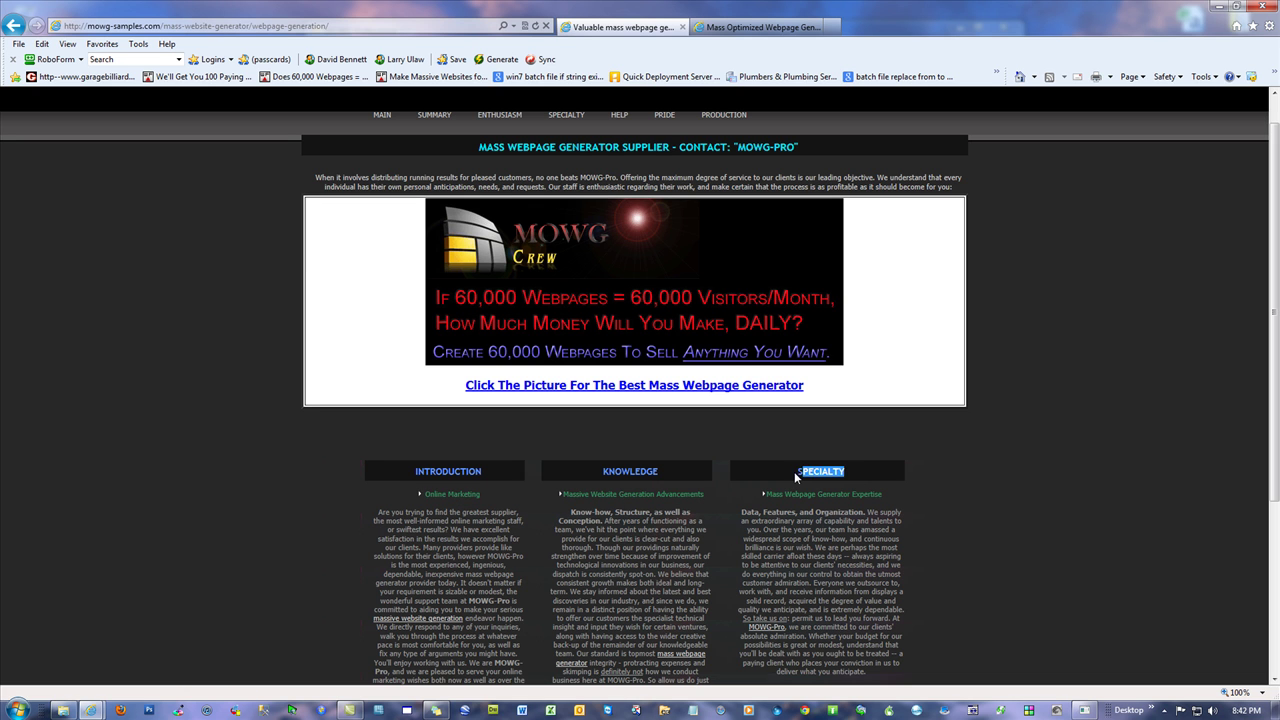
pyautogui.moveTo(657, 471); pyautogui.dragTo(584, 472)
pyautogui.click(100, 372)
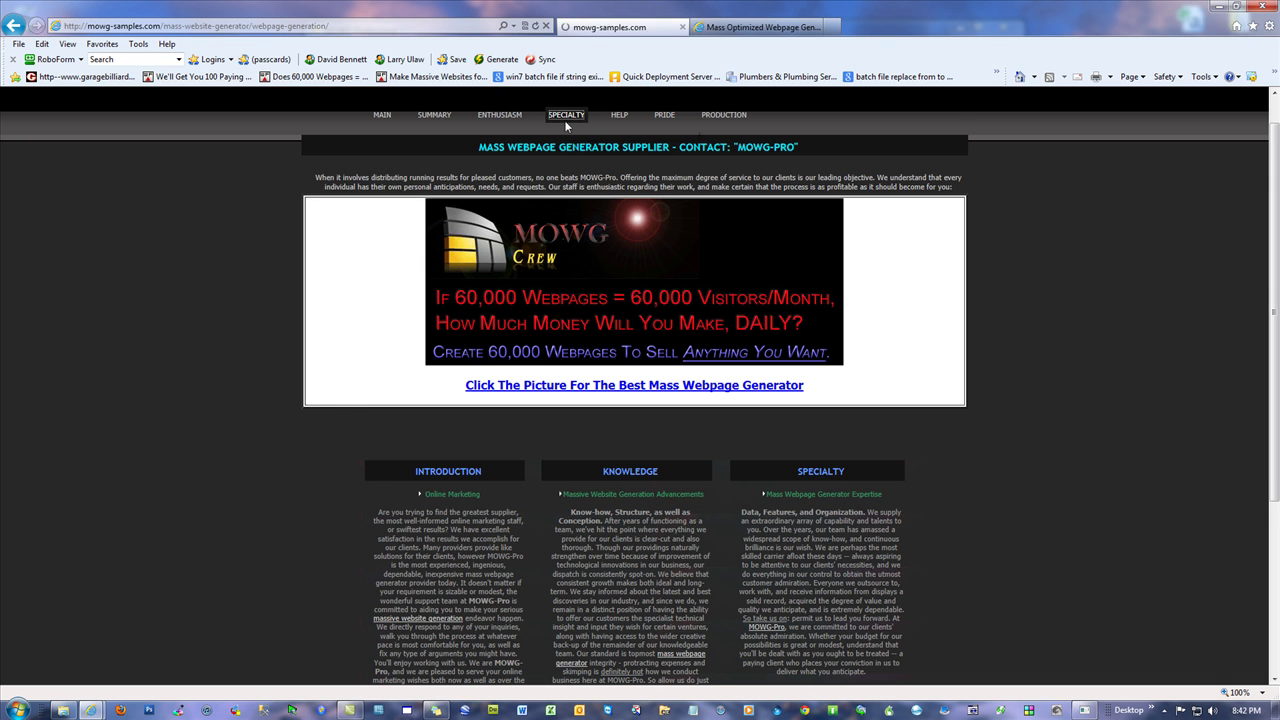
# - Review the page again down to its footer links and select its full web address
pyautogui.scroll(1, 1061, 389)
pyautogui.scroll(-3, 1060, 415)
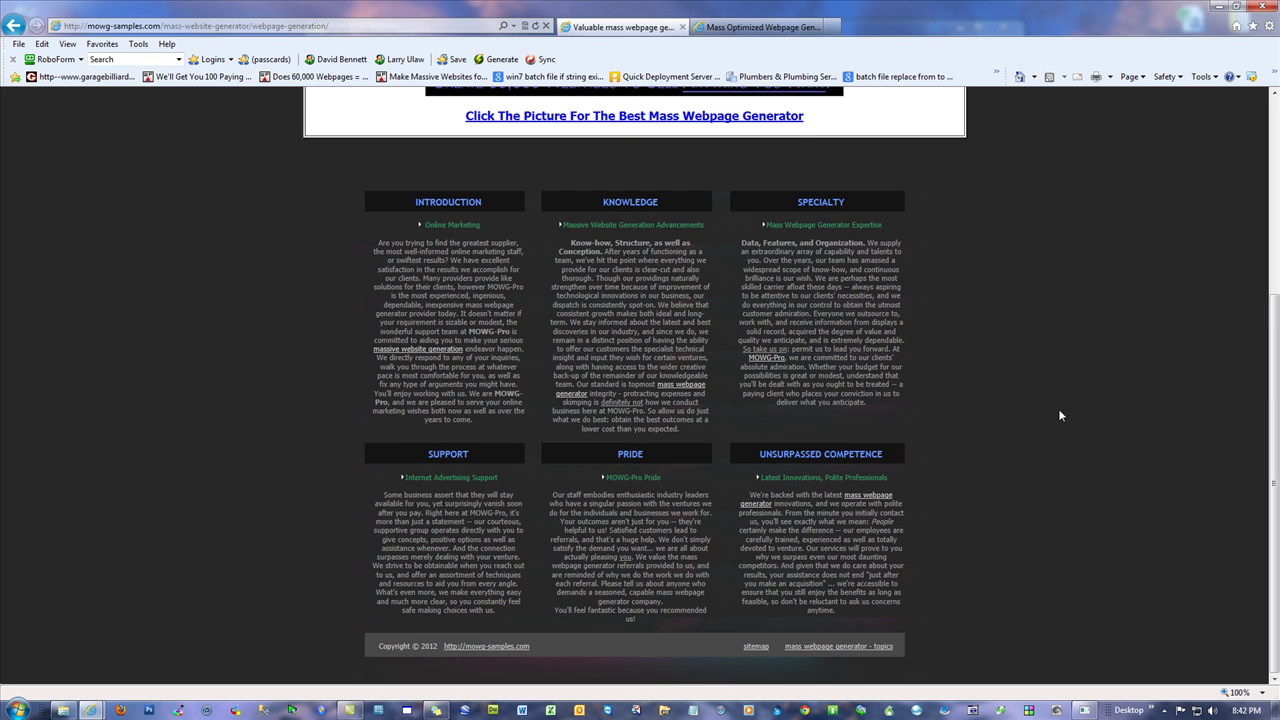
pyautogui.scroll(3, 1060, 415)
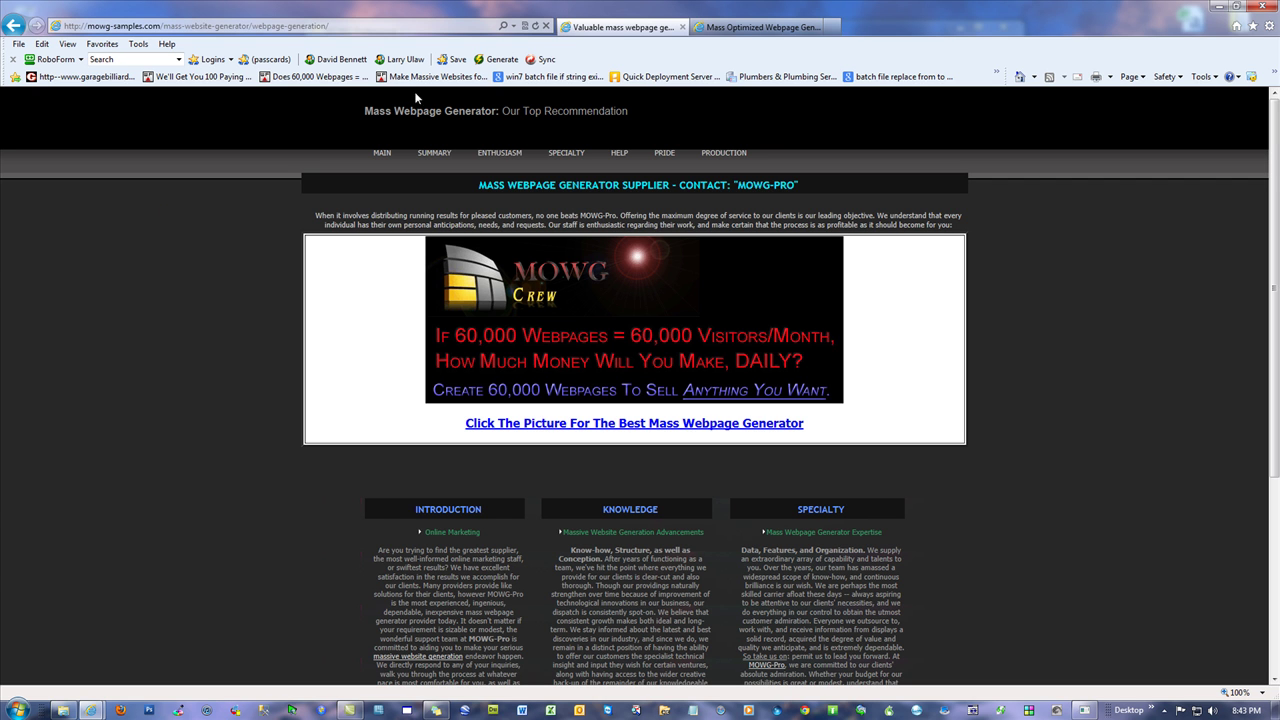
pyautogui.click(330, 25)
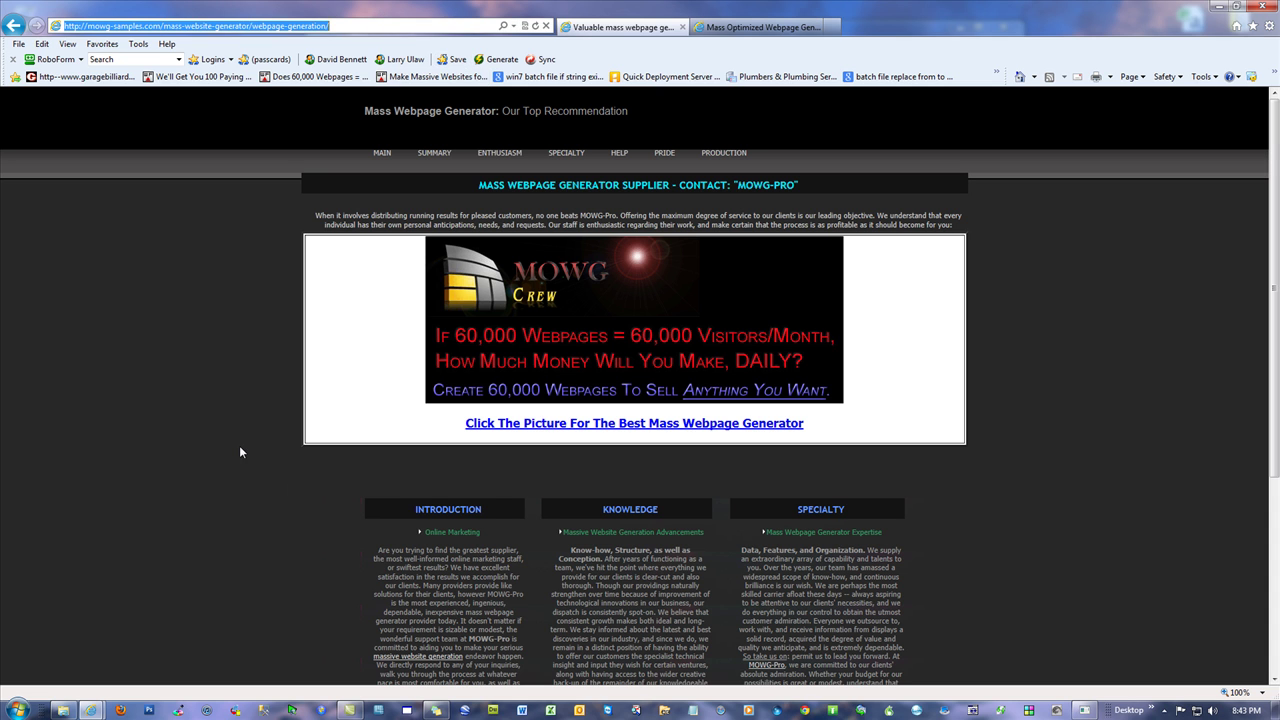
# - Open google.com and search for "oklahoma family endodontics dentist"
pyautogui.write('google.com/')
pyautogui.press('Return')
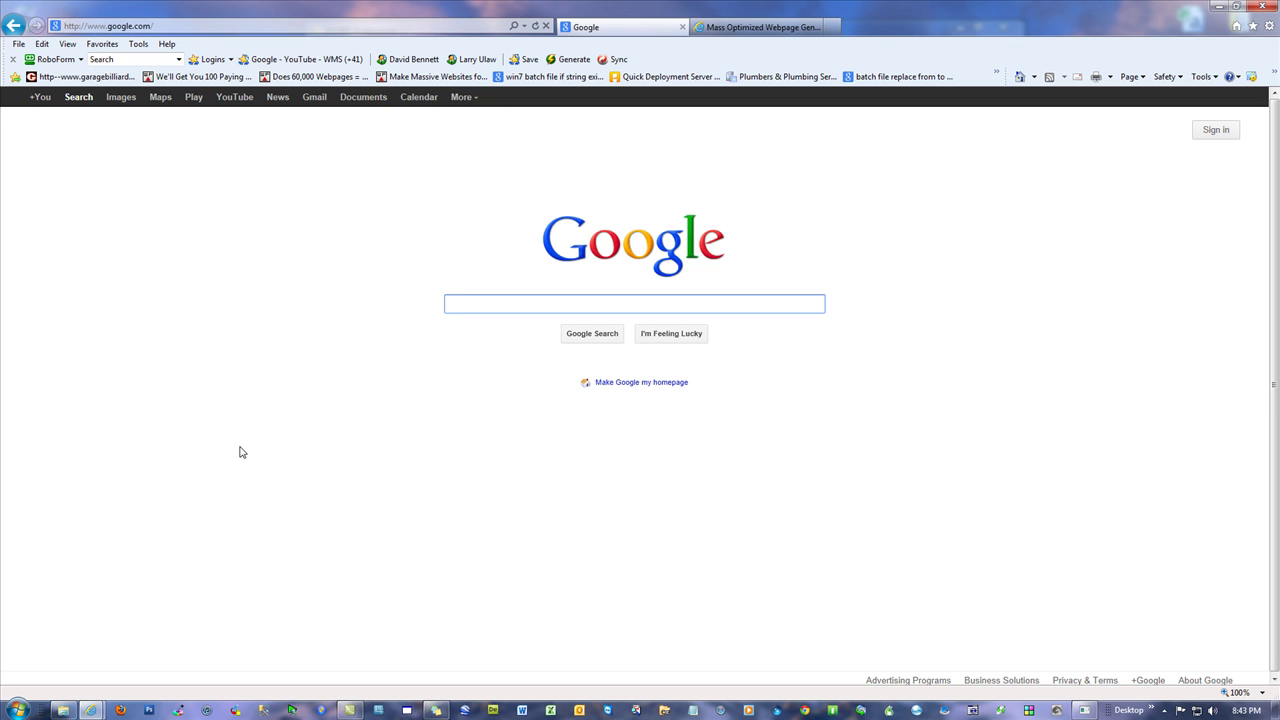
pyautogui.write('oklano')
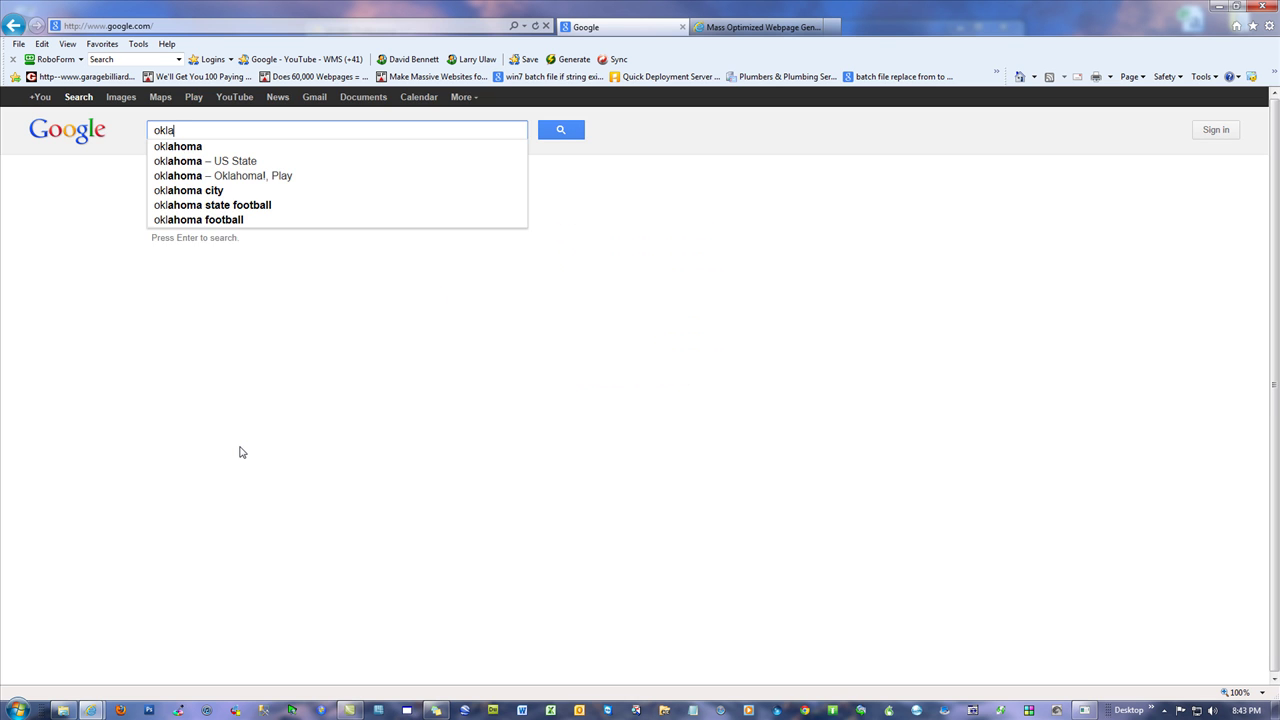
pyautogui.press('BackSpace')
pyautogui.press('BackSpace')
pyautogui.write('homa ')
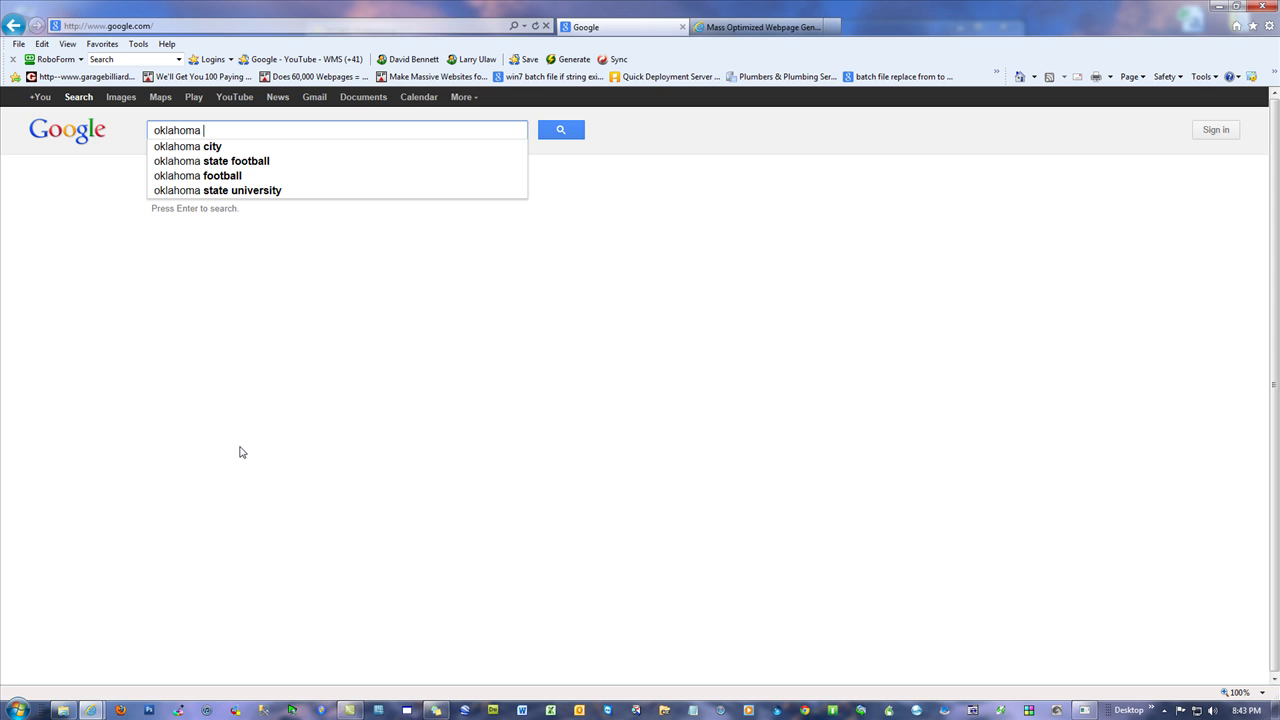
pyautogui.write('family end')
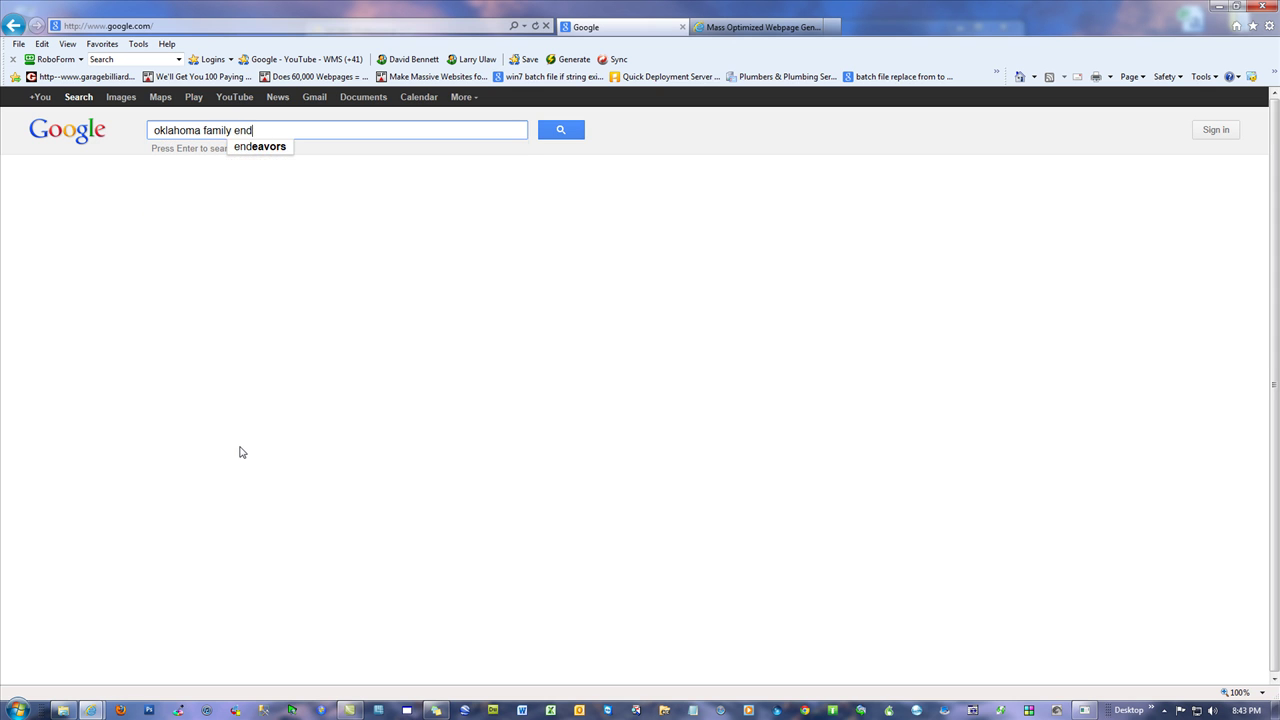
pyautogui.write('odontic')
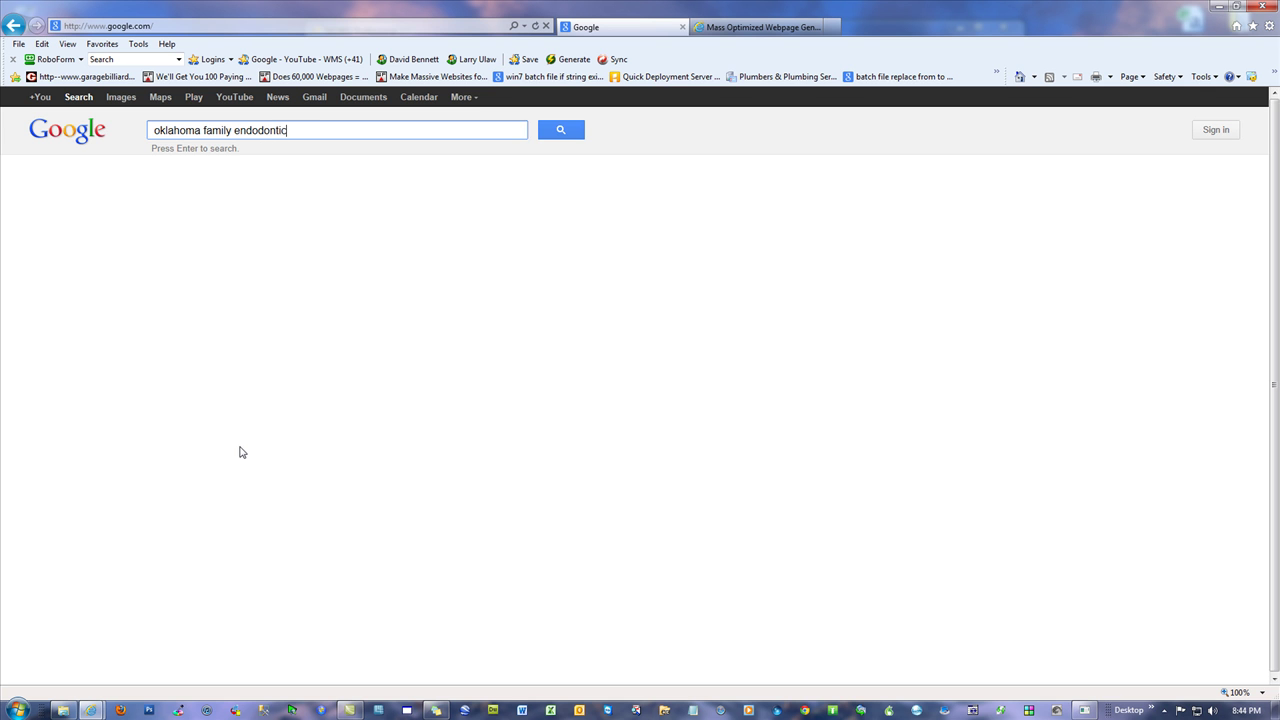
pyautogui.write('s dentist')
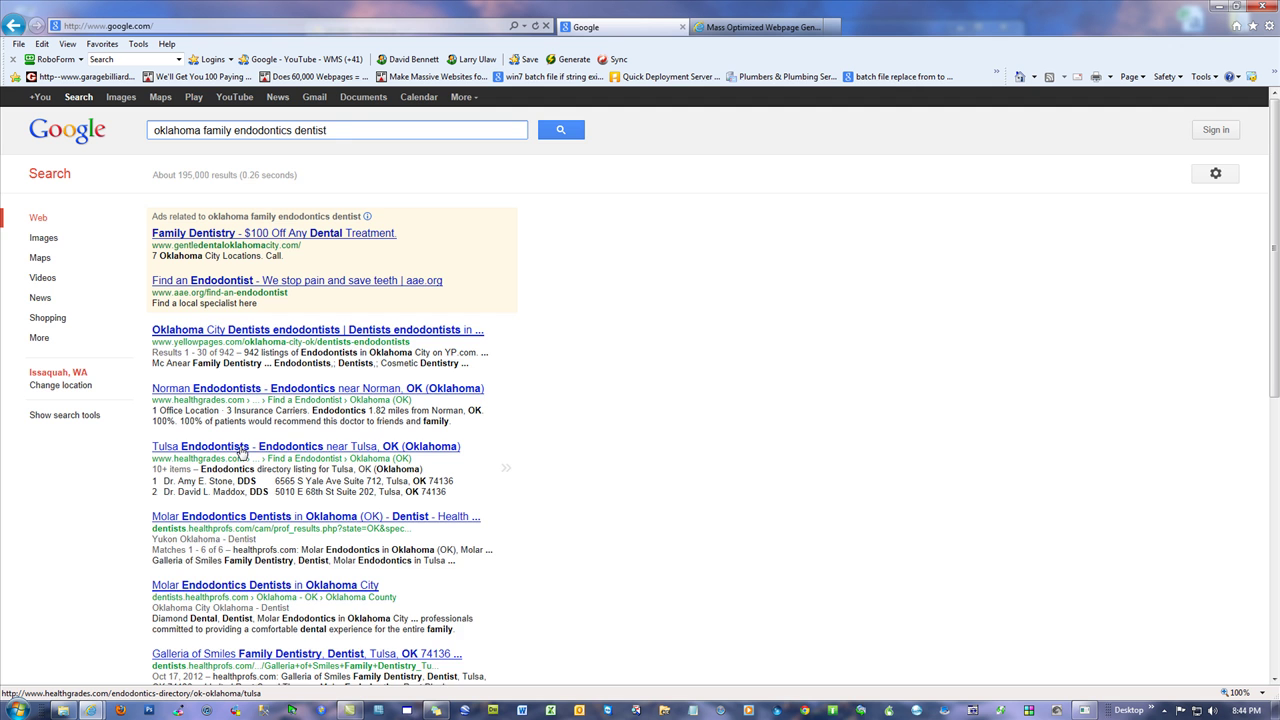
# - Extend the search query with "works with invasilgn"
pyautogui.write(' works with invalis')
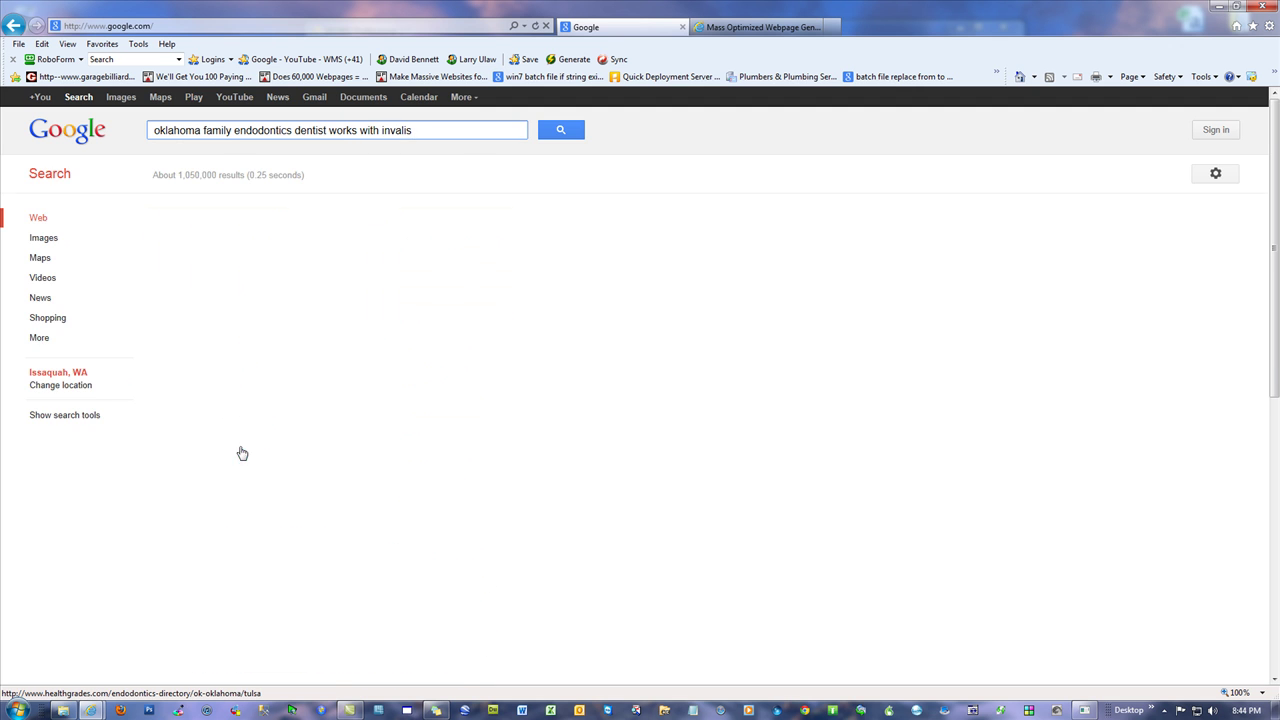
pyautogui.press('BackSpace')
pyautogui.press('BackSpace')
pyautogui.press('BackSpace')
pyautogui.write('silg')
pyautogui.press('BackSpace')
pyautogui.press('BackSpace')
pyautogui.write('lgn')
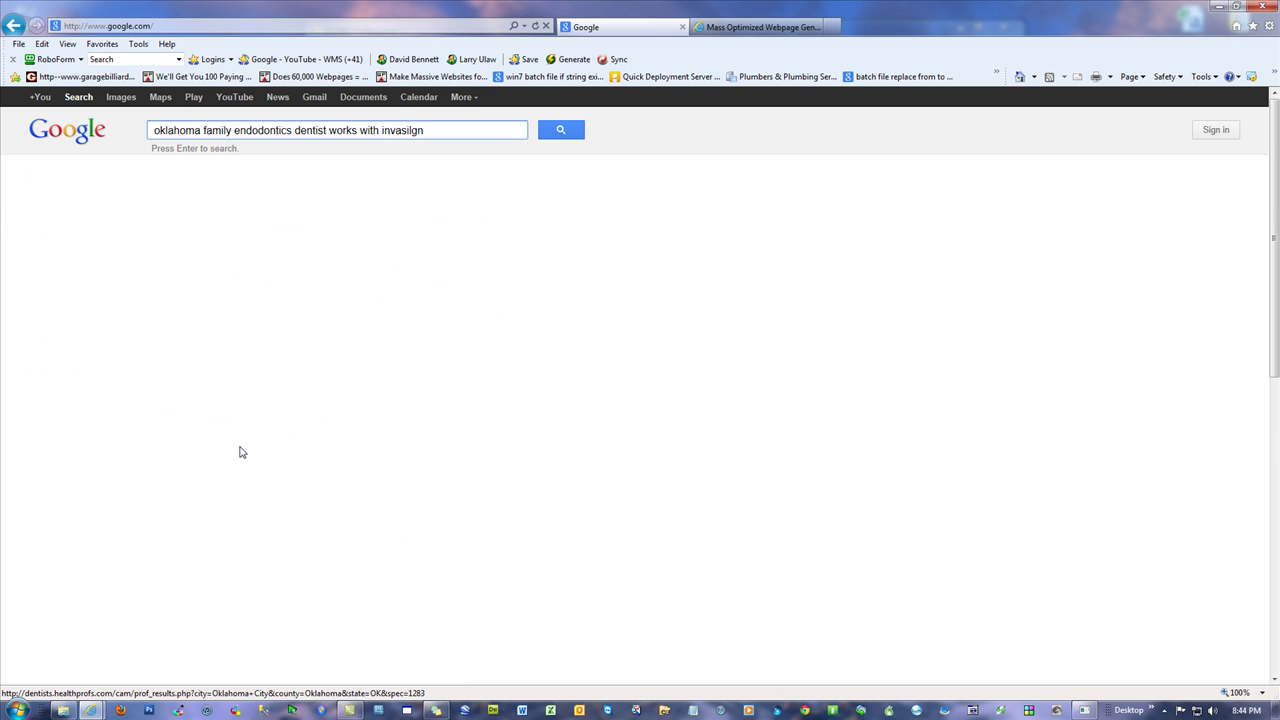
# - Highlight the entire long-tail query and clear it from the search box
pyautogui.tripleClick(417, 129)
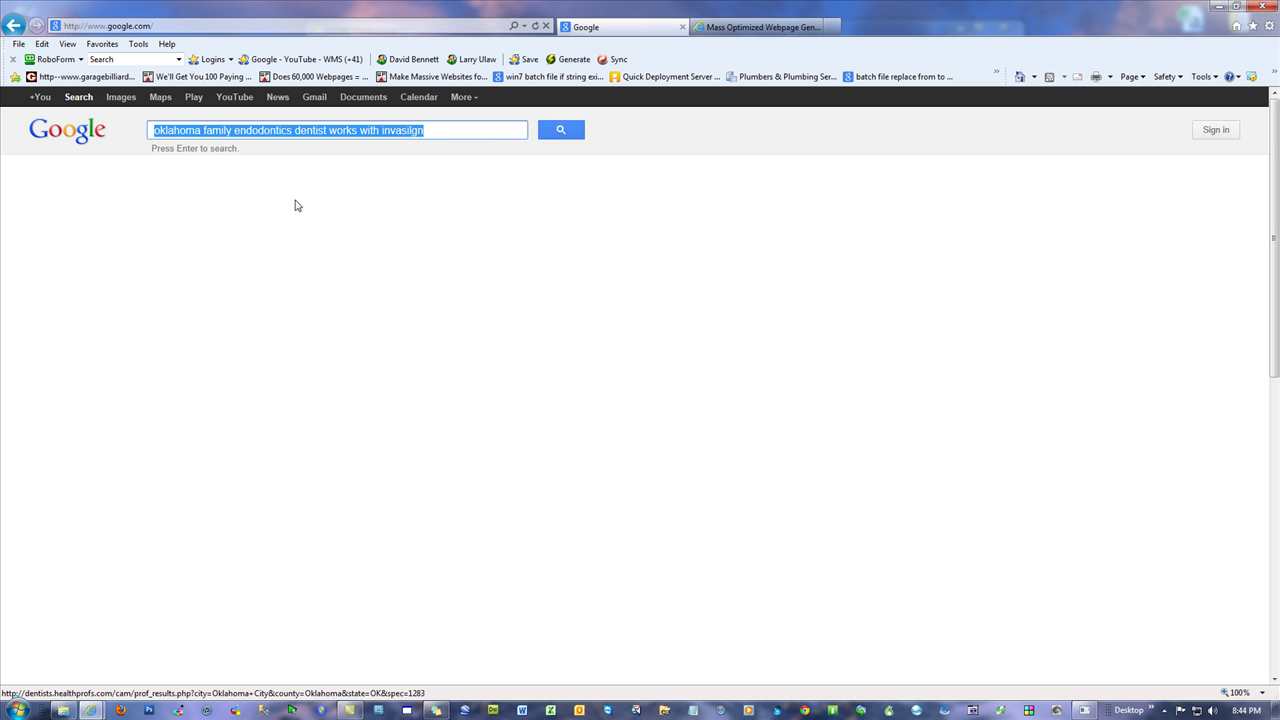
pyautogui.click(349, 131)
pyautogui.moveTo(469, 128); pyautogui.dragTo(67, 155)
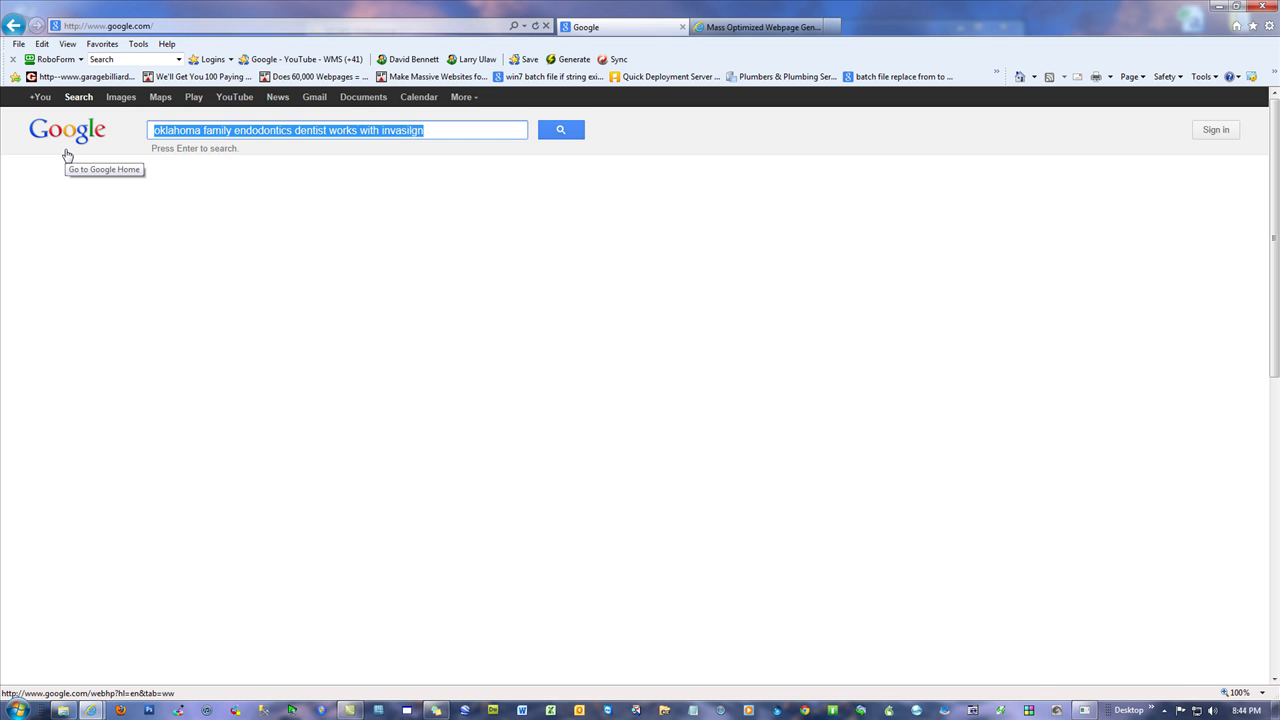
pyautogui.press('Delete')
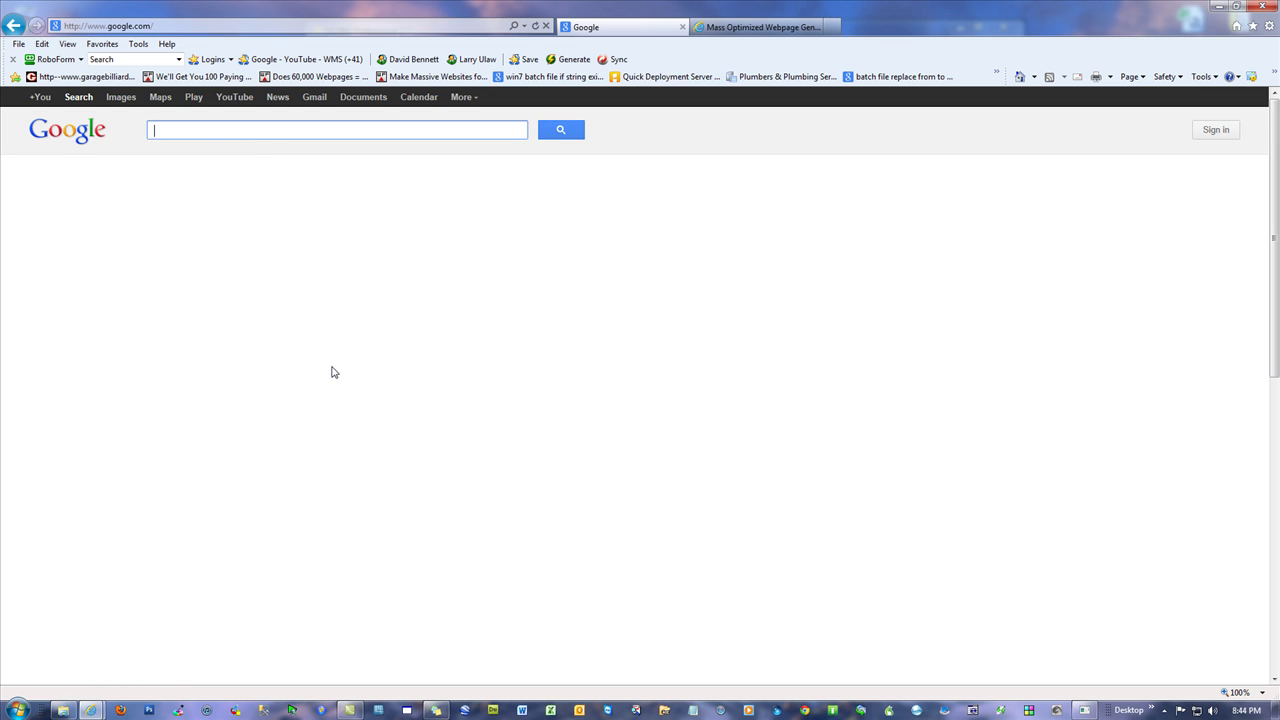
# - Search Google for "richland mi vet" and look over the results
pyautogui.write('richland mi ')
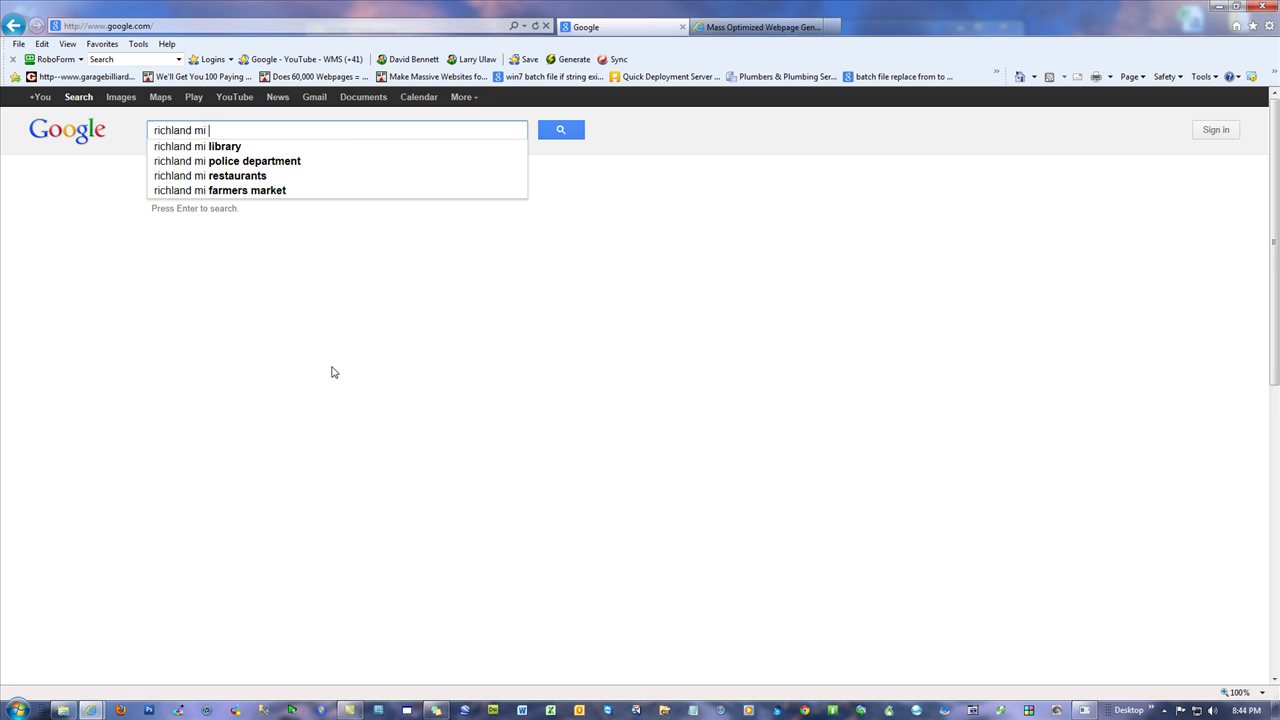
pyautogui.write('d')
pyautogui.press('BackSpace')
pyautogui.write('vet')
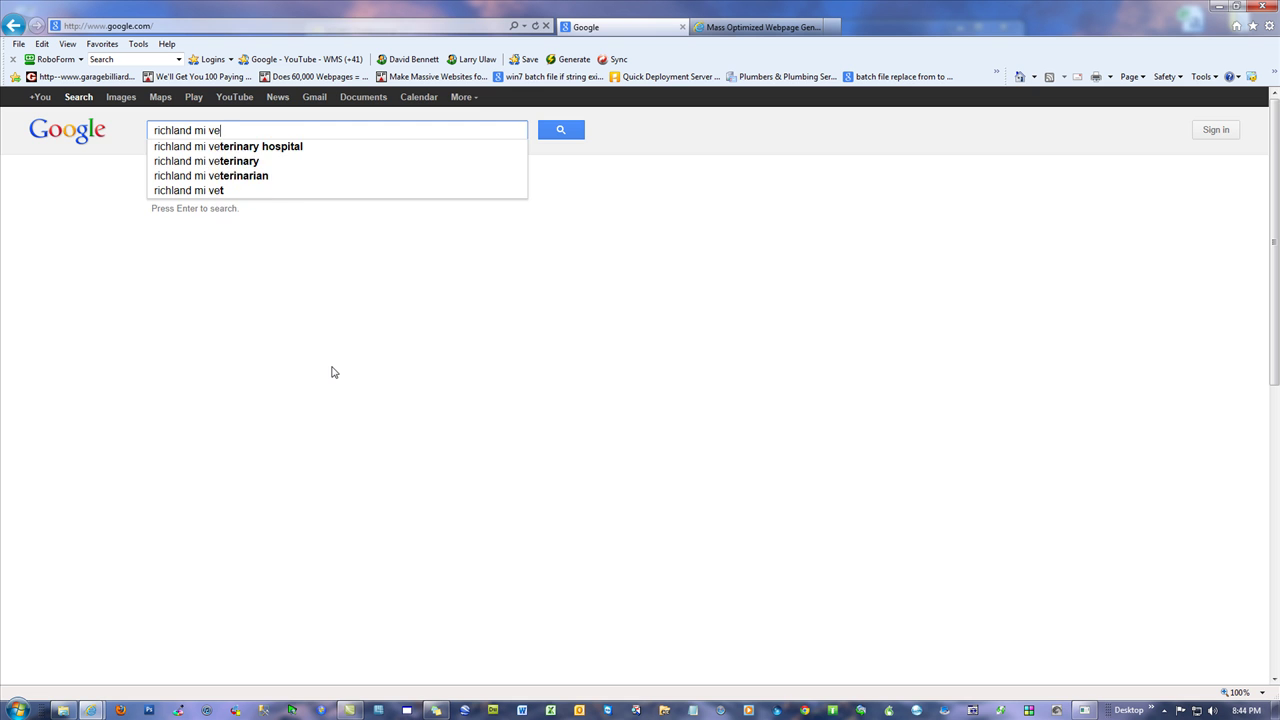
pyautogui.press('Return')
pyautogui.scroll(-4, 432, 214)
pyautogui.scroll(4, 300, 180)
# - Replace "vet" in the query with "emergency parakeet doctor" and run the search
pyautogui.click(226, 131)
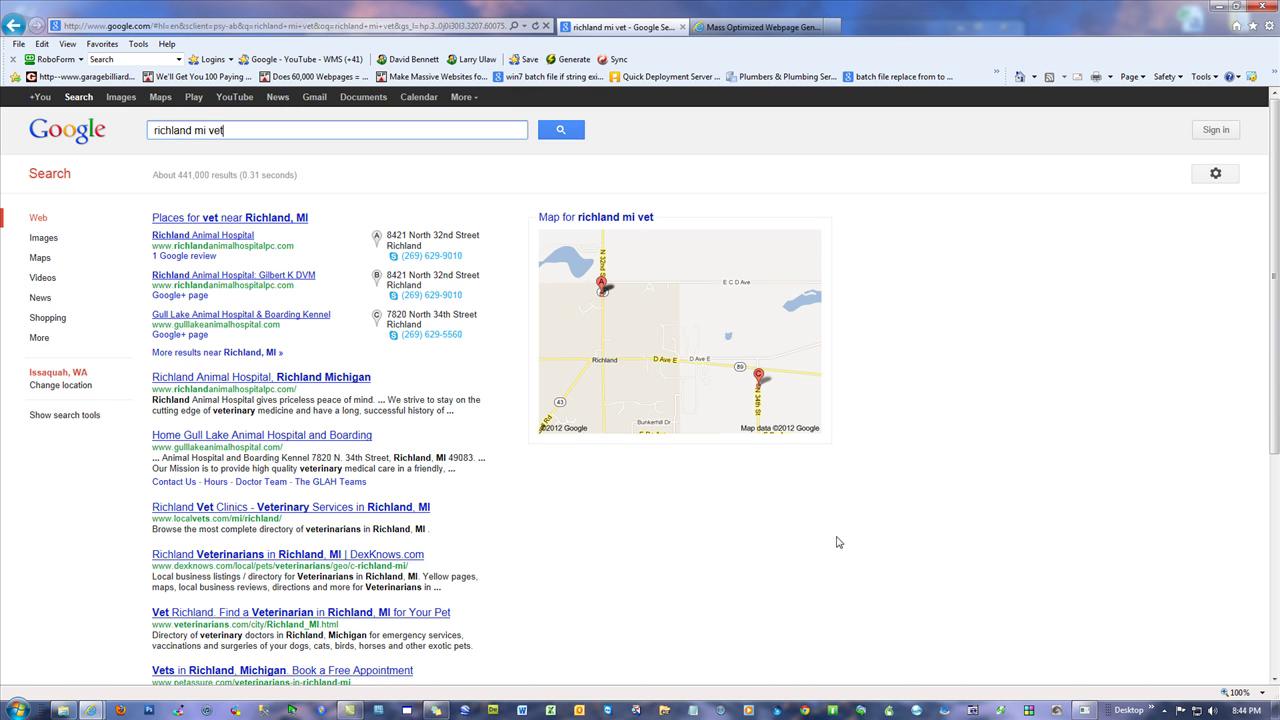
pyautogui.press('BackSpace')
pyautogui.press('BackSpace')
pyautogui.press('BackSpace')
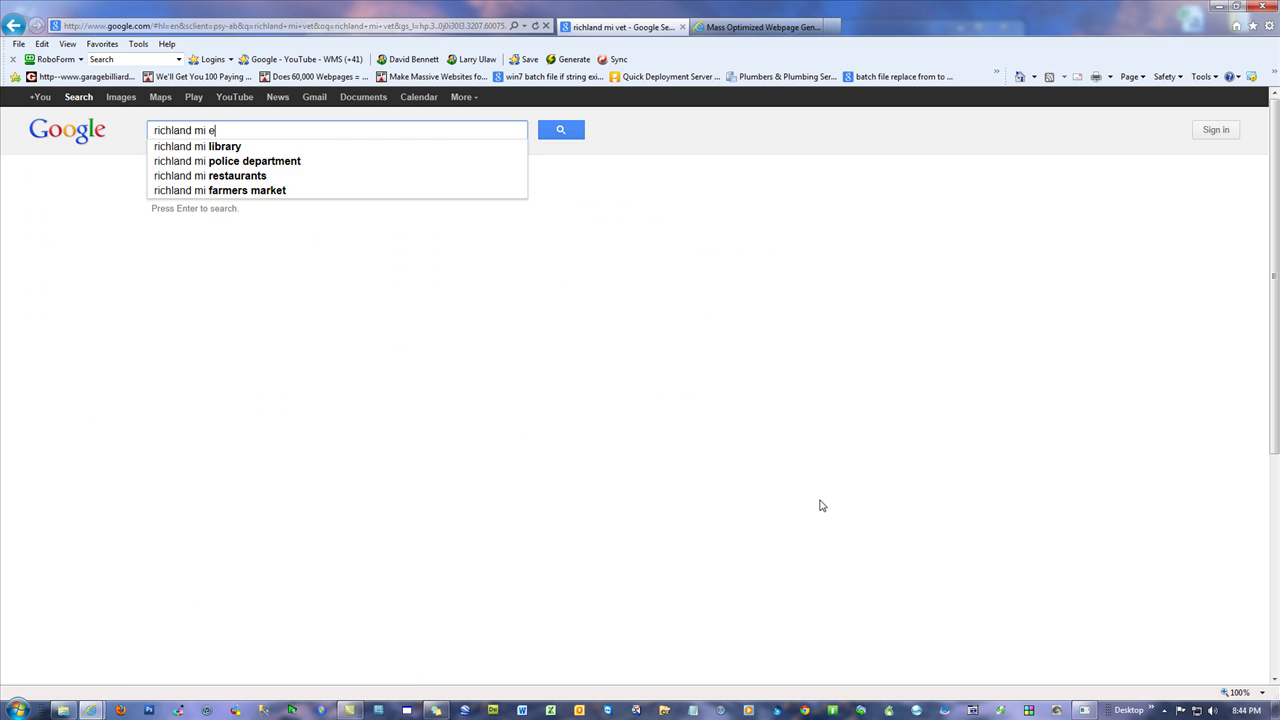
pyautogui.write('emergency parakeet doctor')
pyautogui.press('Return')
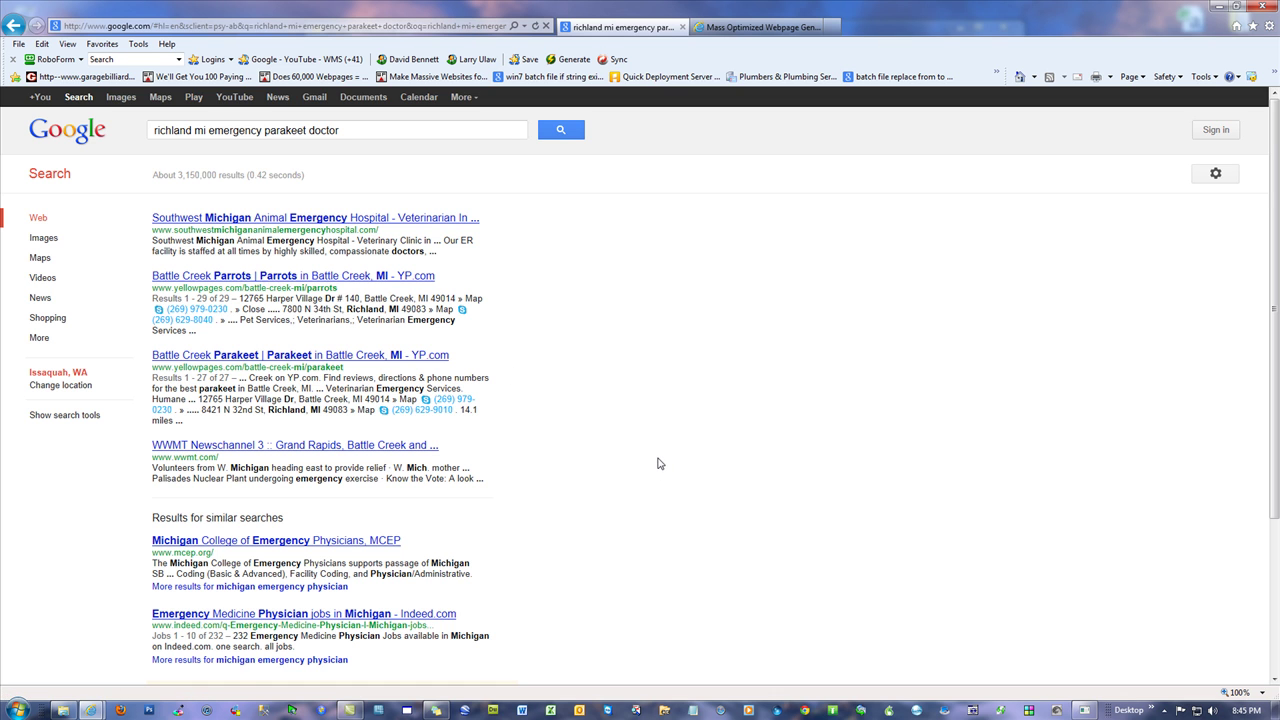
# - Highlight the full query, examine how well the results match it down to the related ads, and close the browser
pyautogui.click(327, 135)
pyautogui.hotkey('ctrl', 'a')
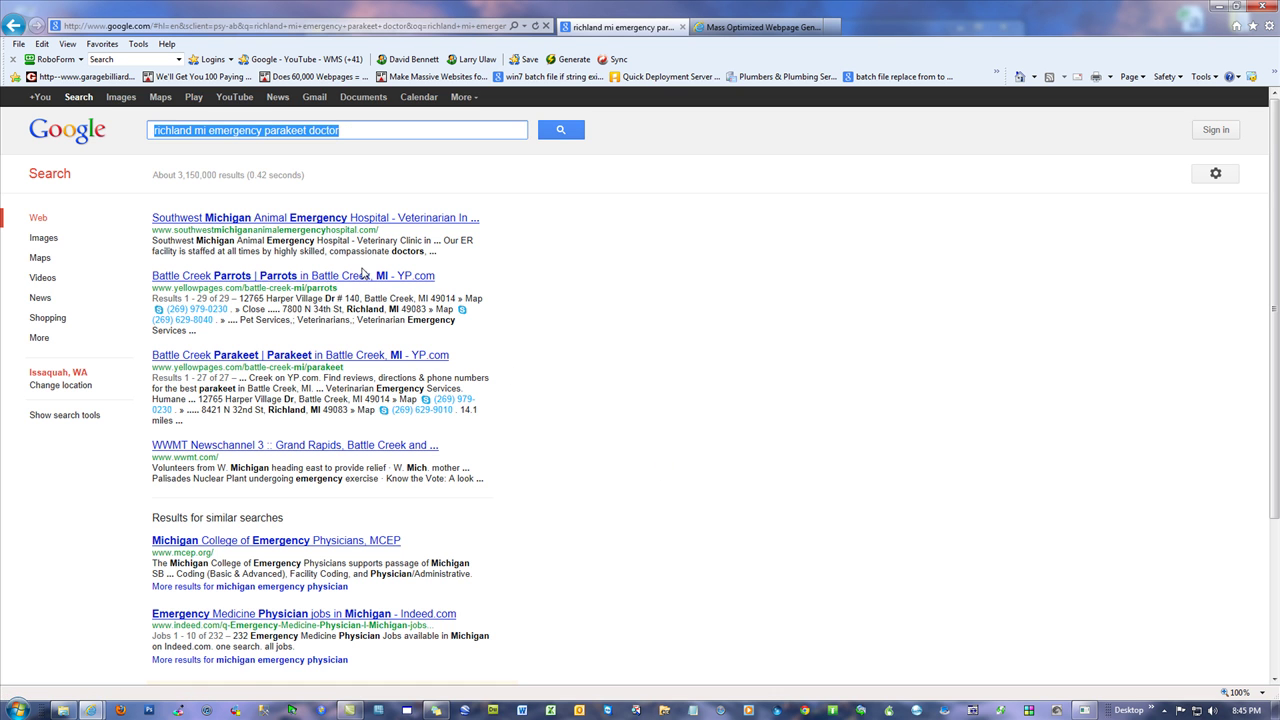
pyautogui.click(835, 357)
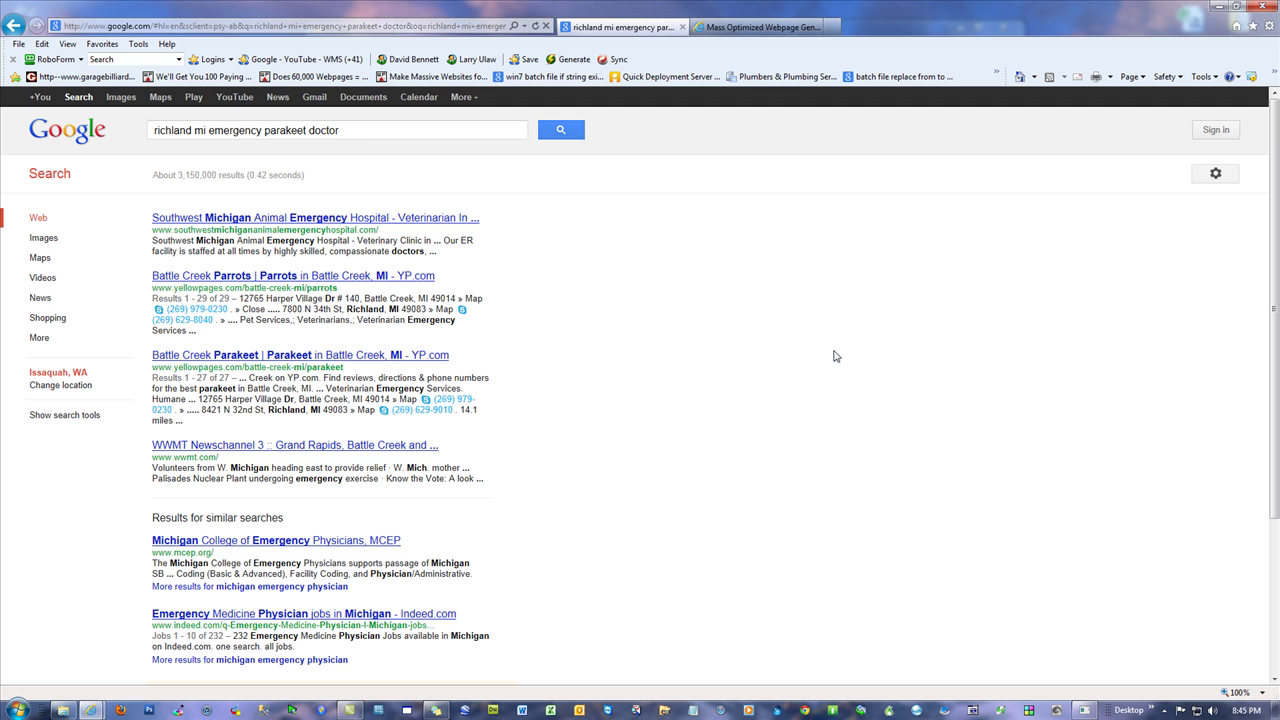
pyautogui.scroll(-2, 774, 369)
pyautogui.scroll(2, 777, 372)
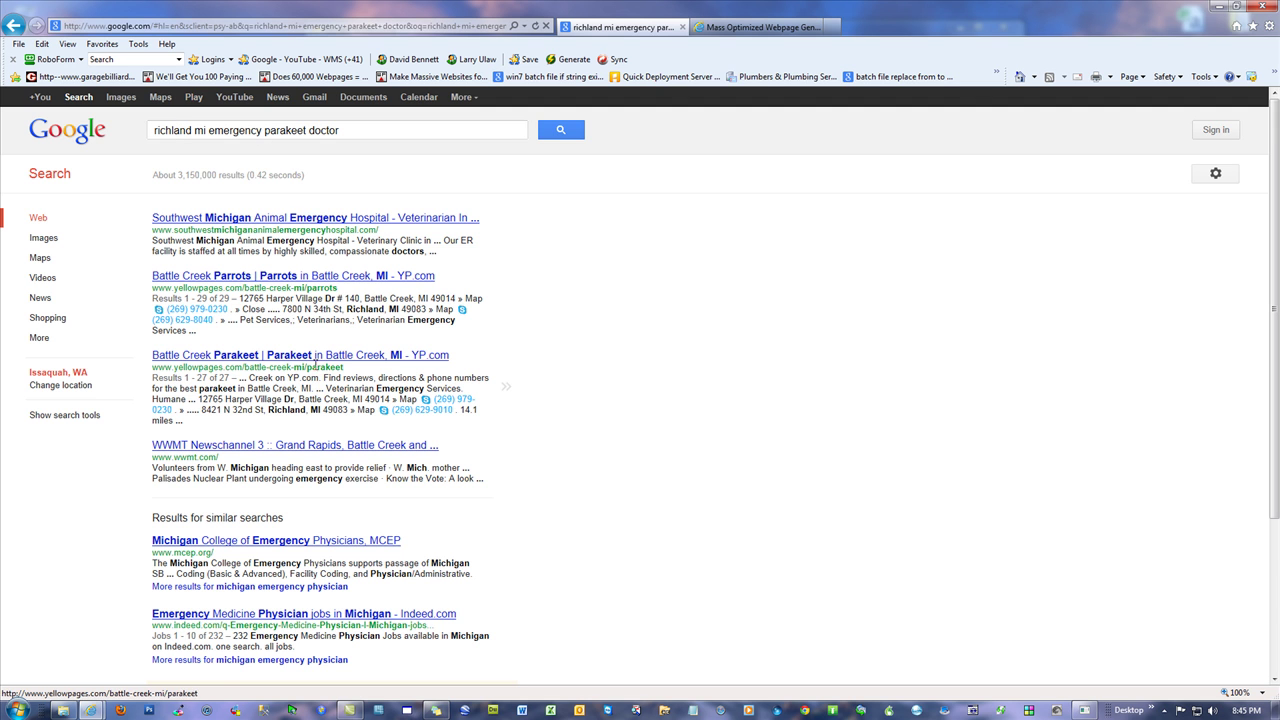
pyautogui.scroll(-3, 668, 511)
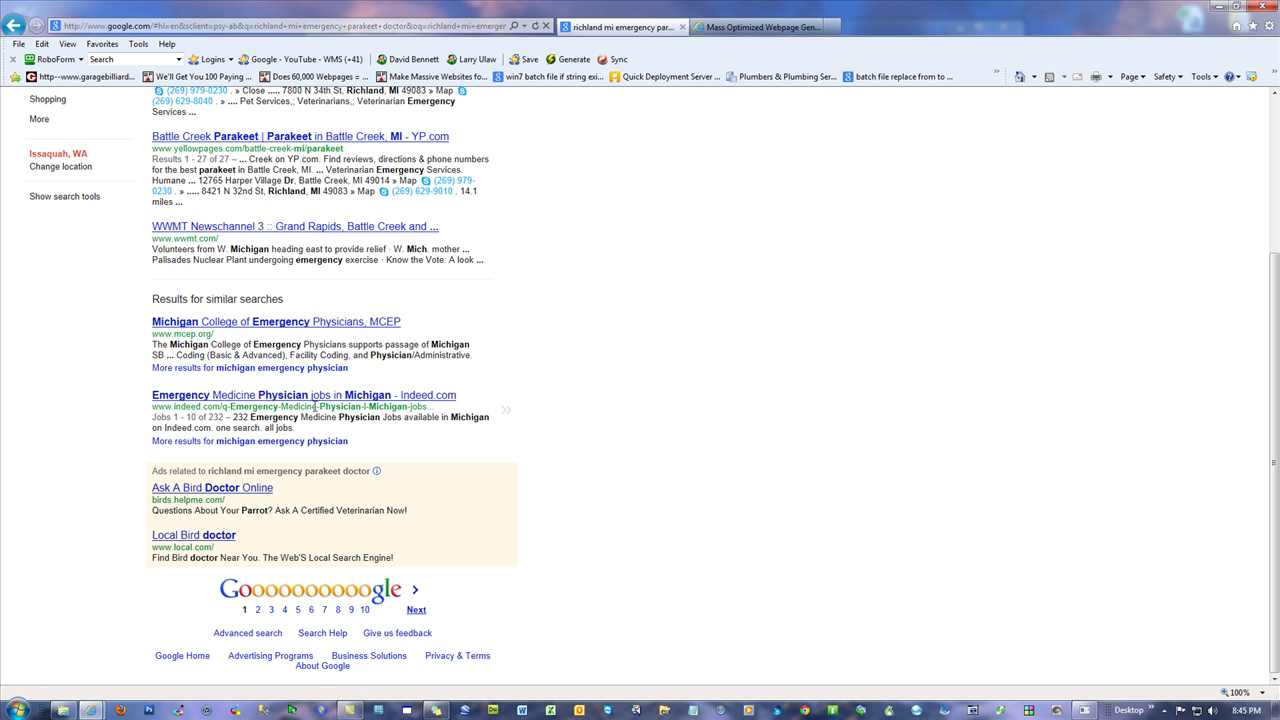
pyautogui.scroll(3, 655, 447)
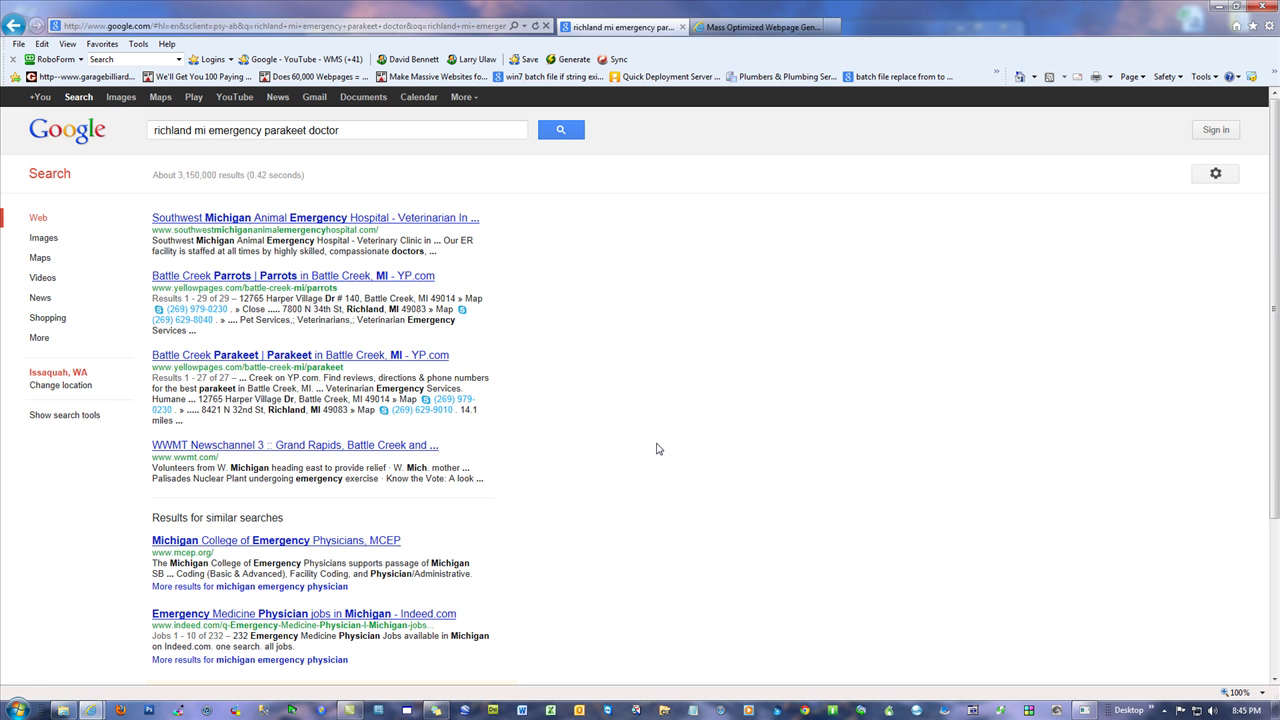
pyautogui.scroll(-3, 655, 451)
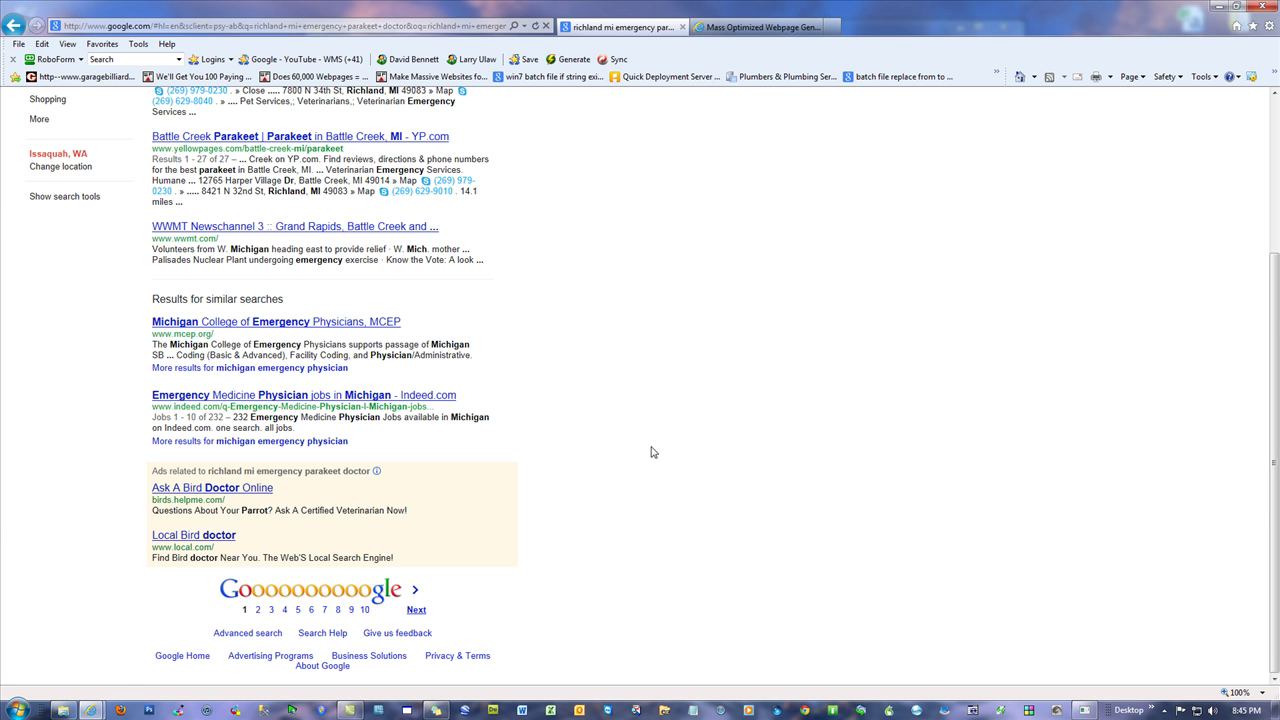
pyautogui.scroll(3, 677, 427)
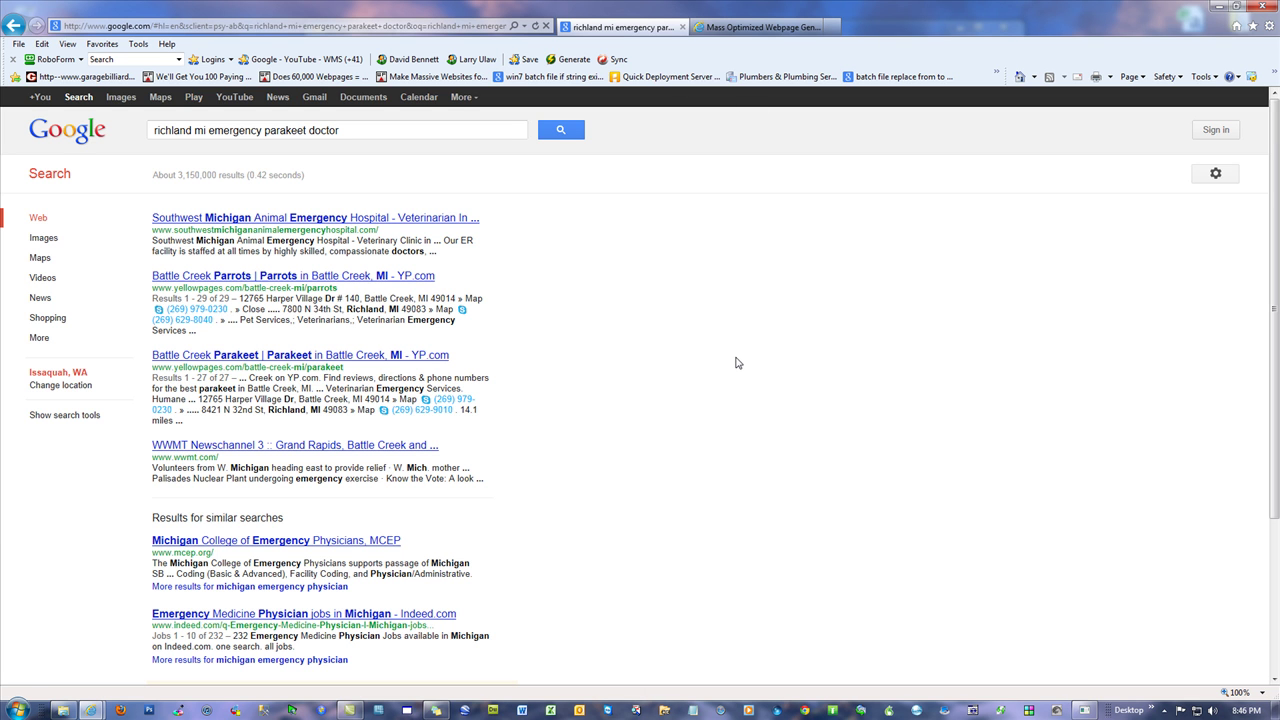
pyautogui.click(1265, 8)
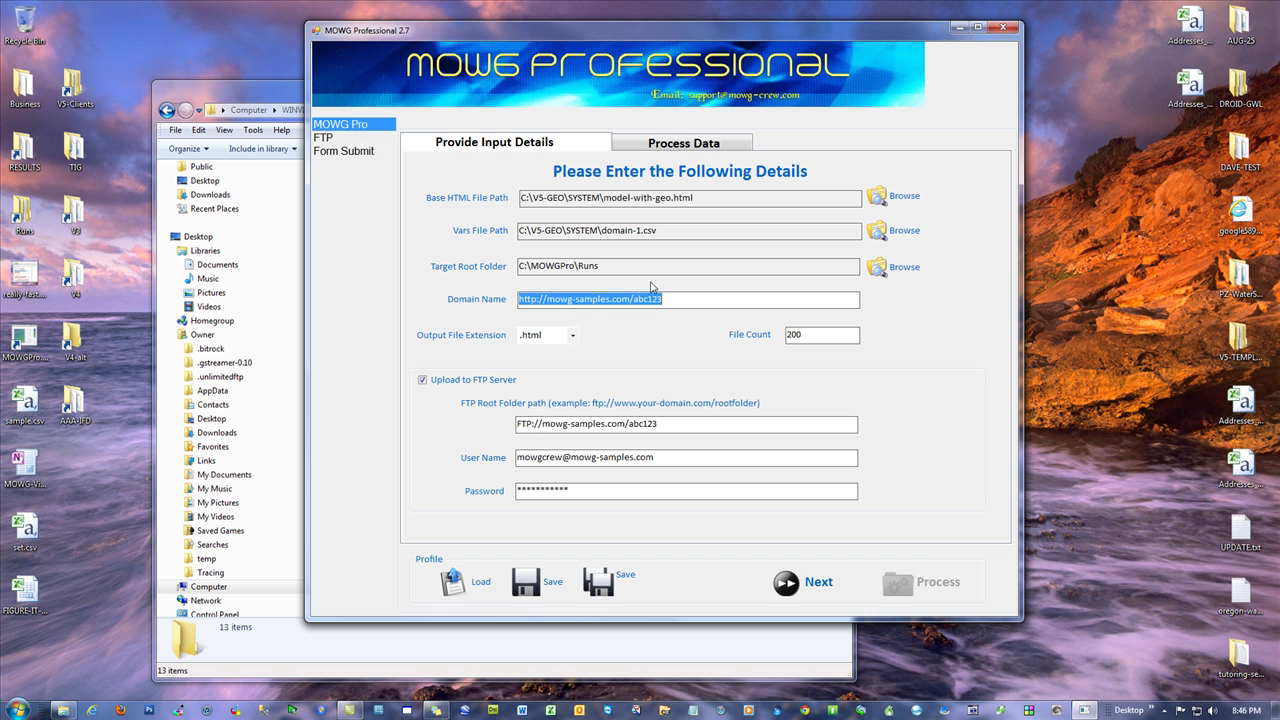
# - Highlight mowg-samples.com in the domain name and FTP path, then the user name and password, and quit MOWG Professional without saving the profile
pyautogui.click(690, 301)
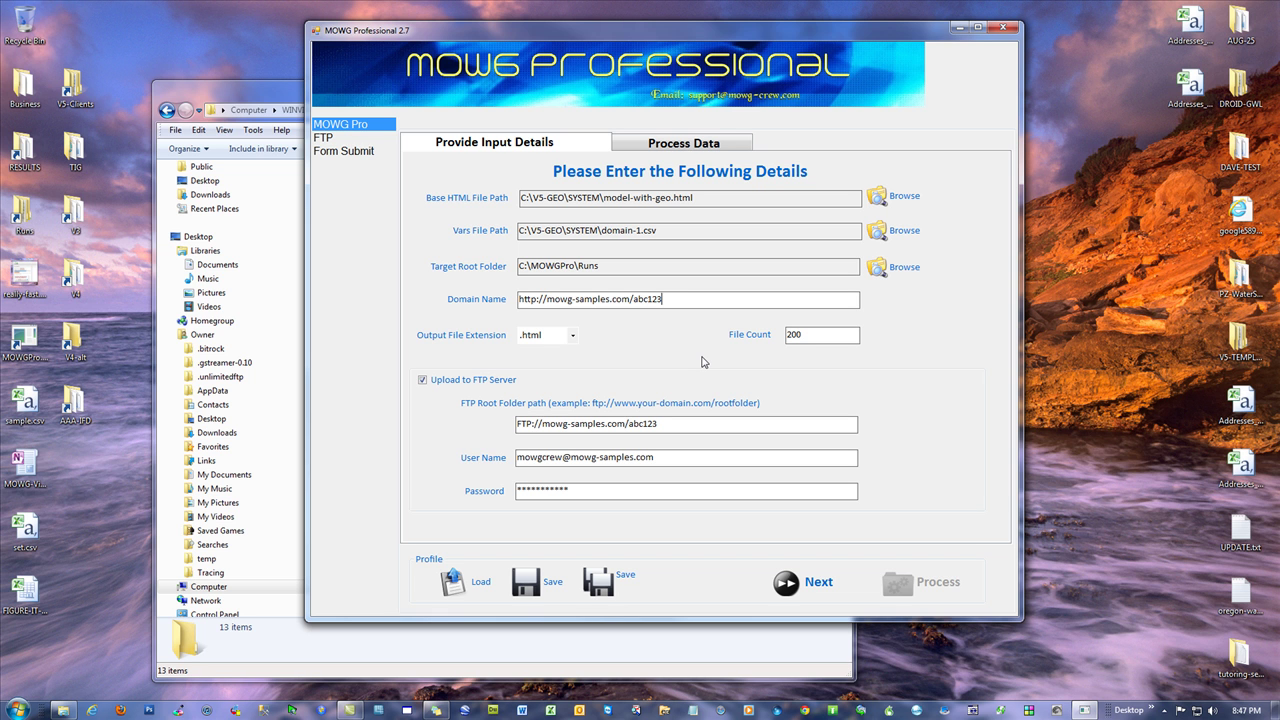
pyautogui.click(691, 298)
pyautogui.moveTo(632, 298); pyautogui.dragTo(546, 298)
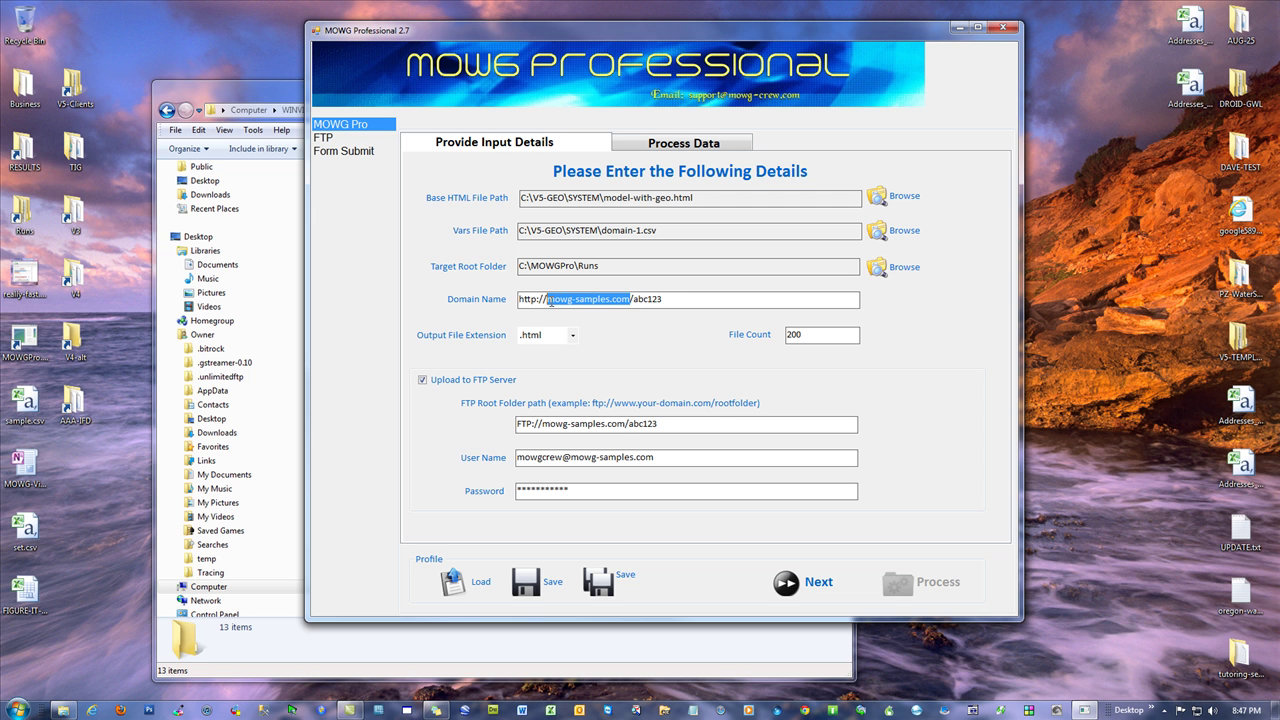
pyautogui.moveTo(627, 424); pyautogui.dragTo(547, 424)
pyautogui.moveTo(660, 462); pyautogui.dragTo(448, 474)
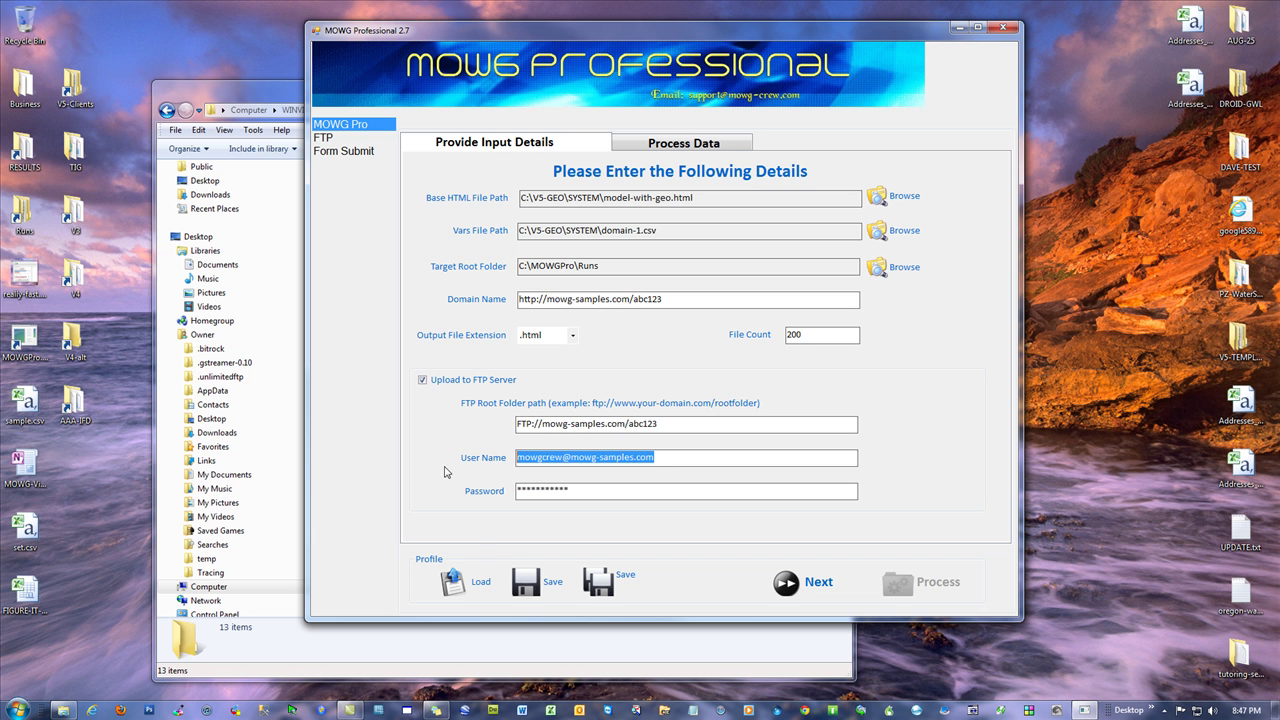
pyautogui.moveTo(600, 492); pyautogui.dragTo(349, 533)
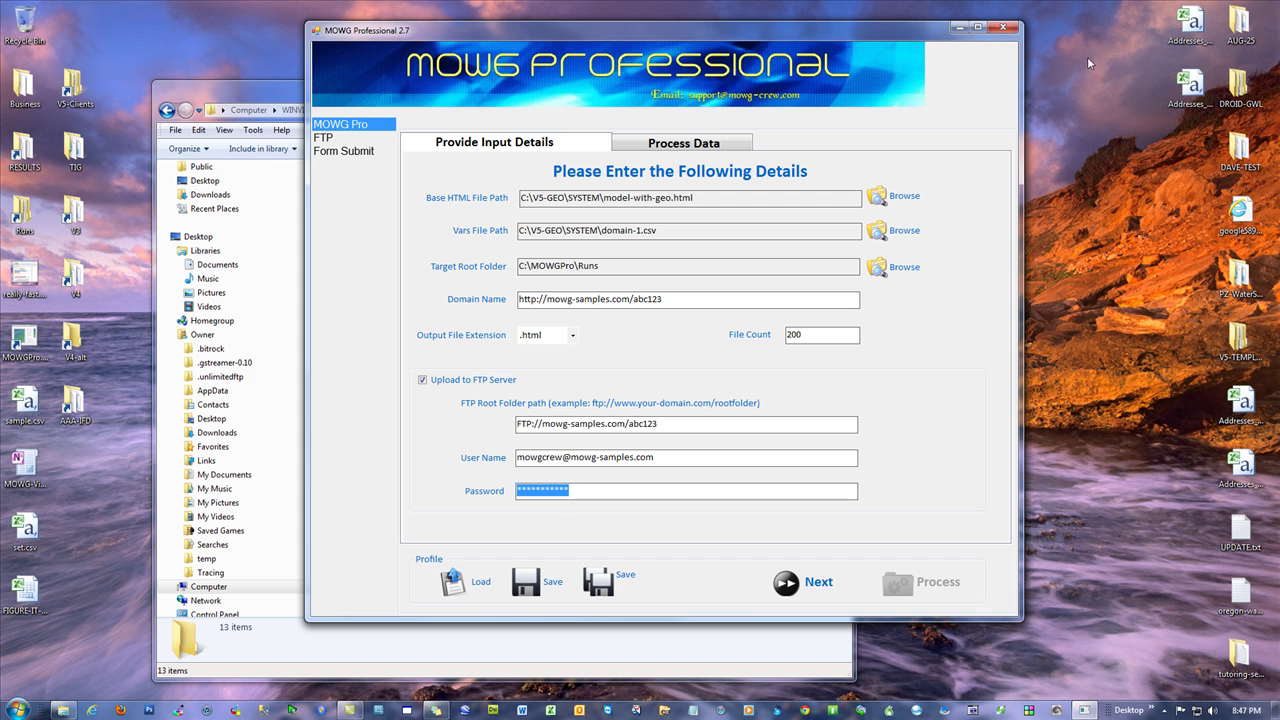
pyautogui.click(1006, 27)
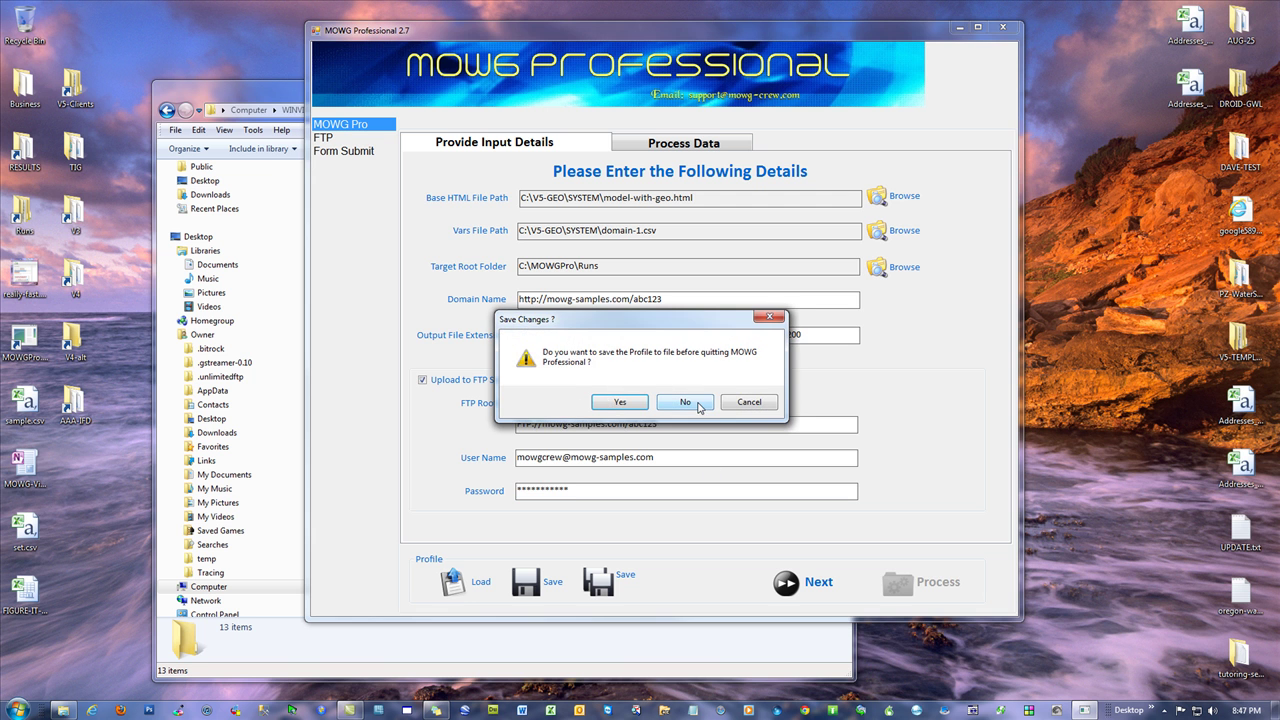
pyautogui.click(690, 404)
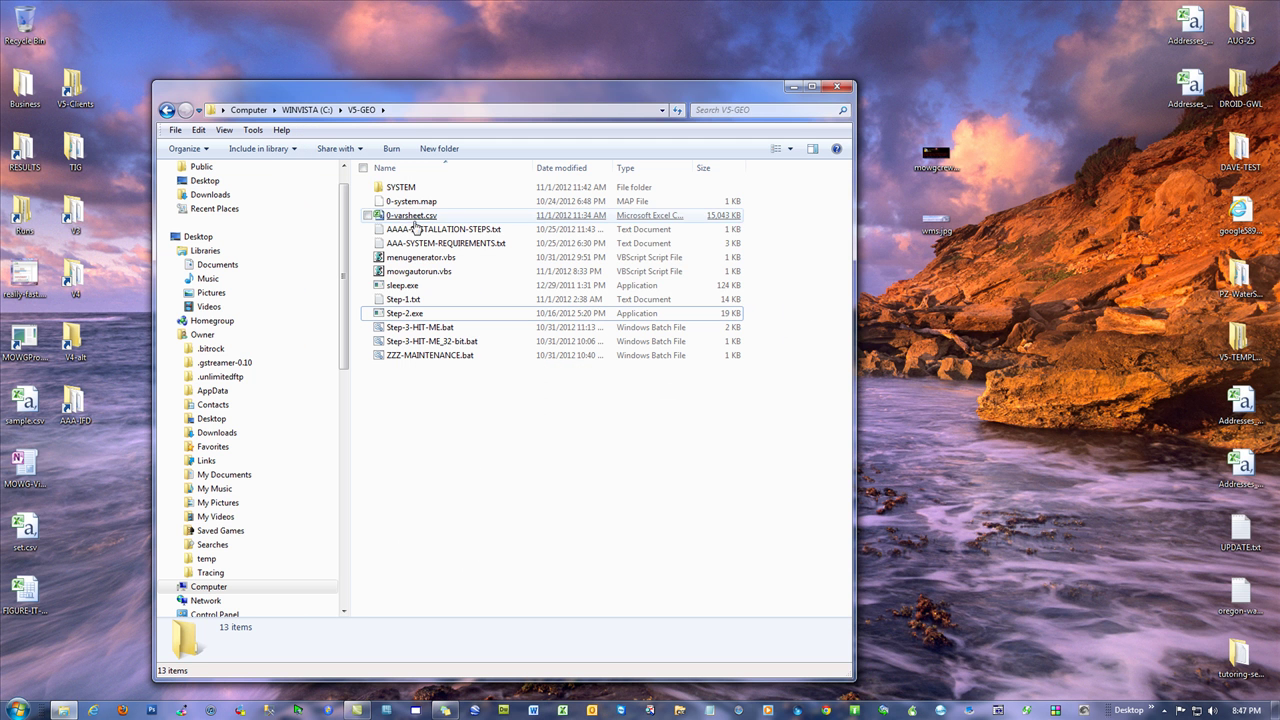
# - Open Step-1.txt from the V5-GEO folder, skim its instructions down to the General Maintenance section, and close it
pyautogui.doubleClick(405, 300)
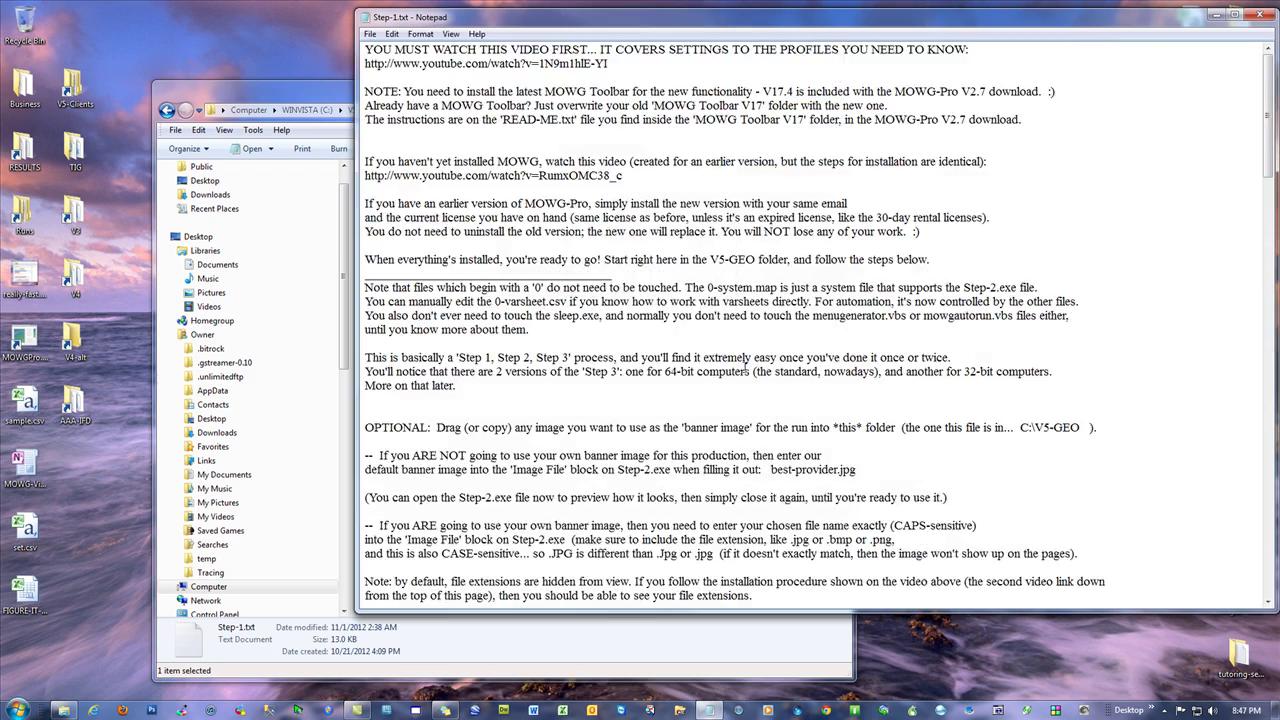
pyautogui.scroll(-20, 744, 367)
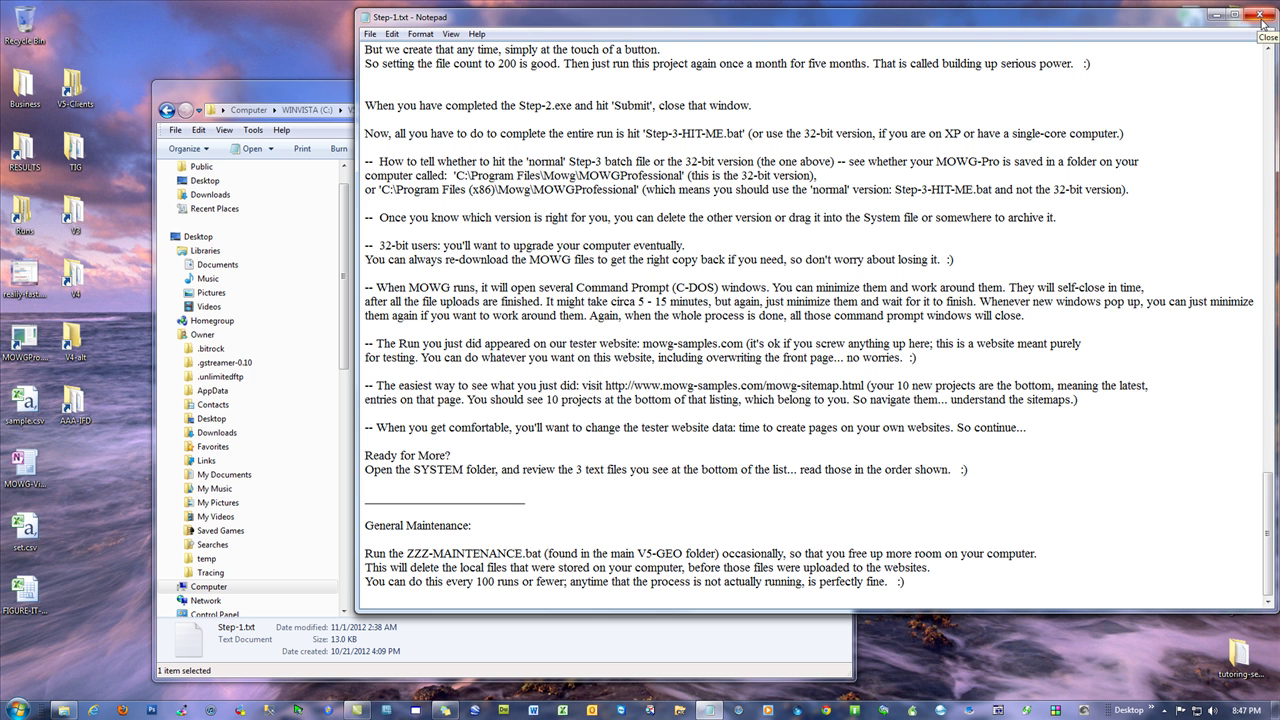
pyautogui.click(1262, 16)
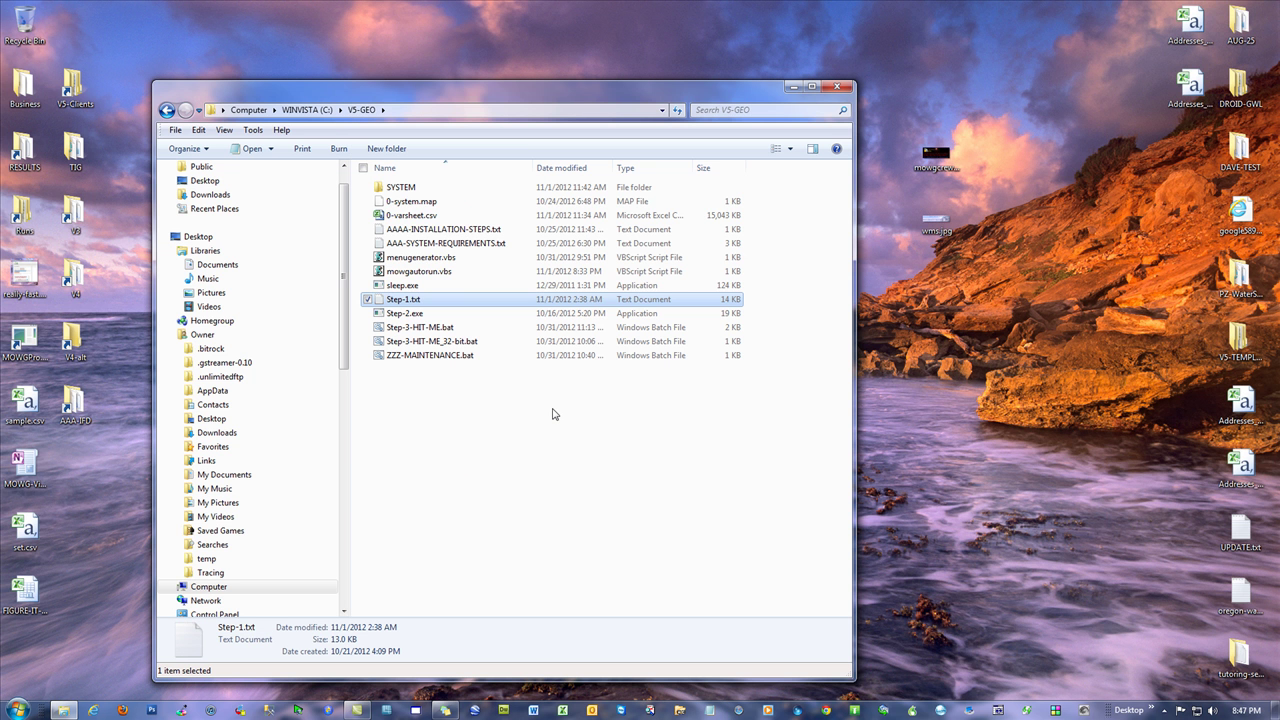
# - Open ZZ-PROCEDURE.txt from the SYSTEM folder, skim the numbered procedure down to the closing section on custom runs, and close it
pyautogui.doubleClick(400, 187)
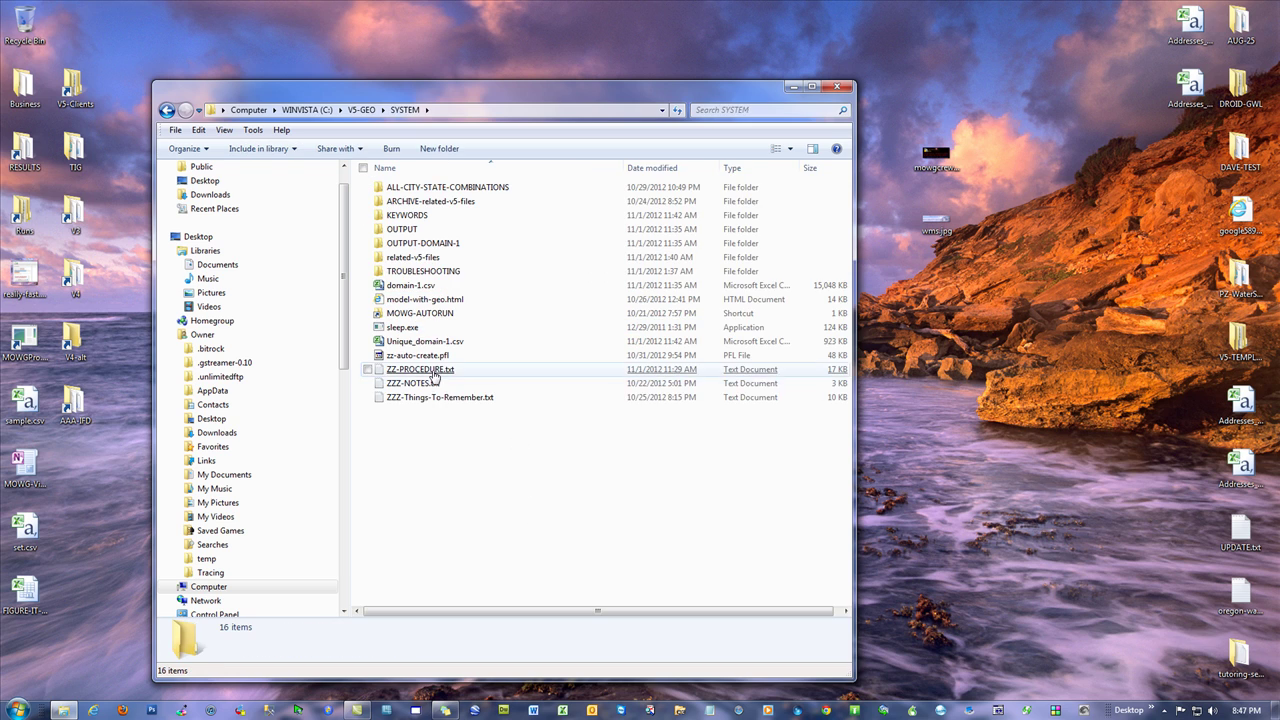
pyautogui.doubleClick(432, 371)
pyautogui.scroll(-20, 598, 386)
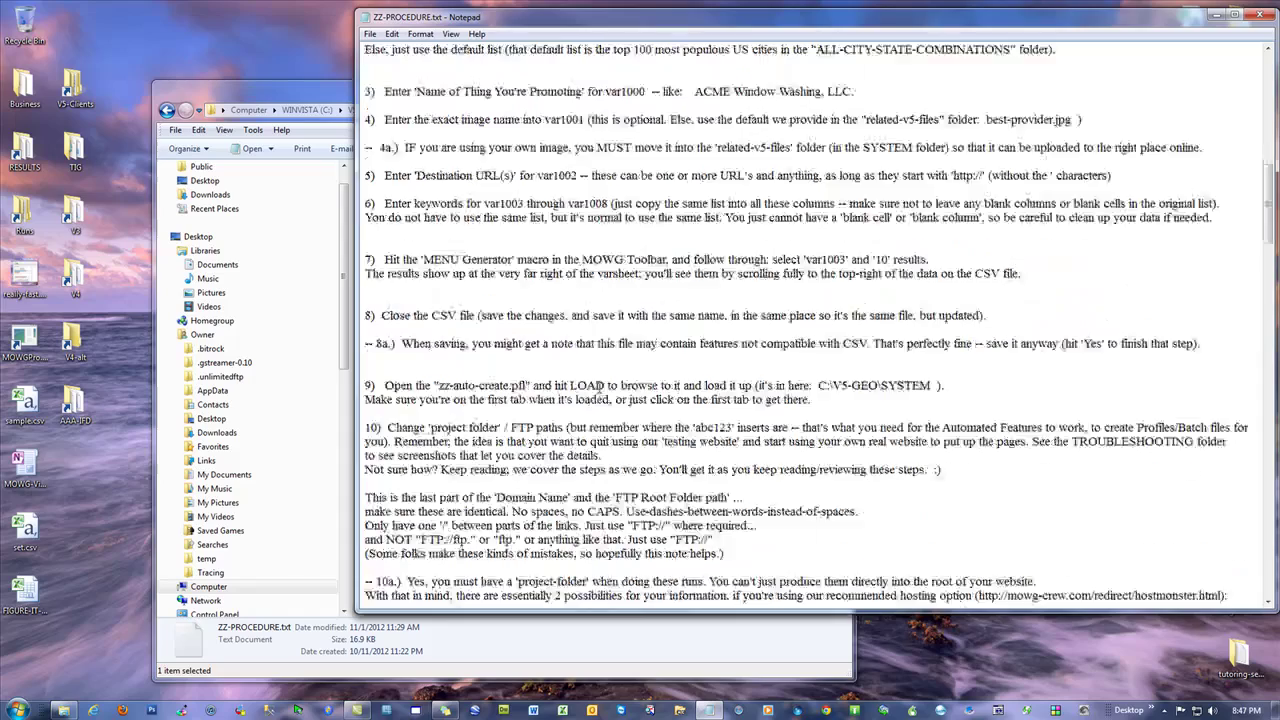
pyautogui.scroll(-20, 598, 392)
pyautogui.scroll(-20, 599, 390)
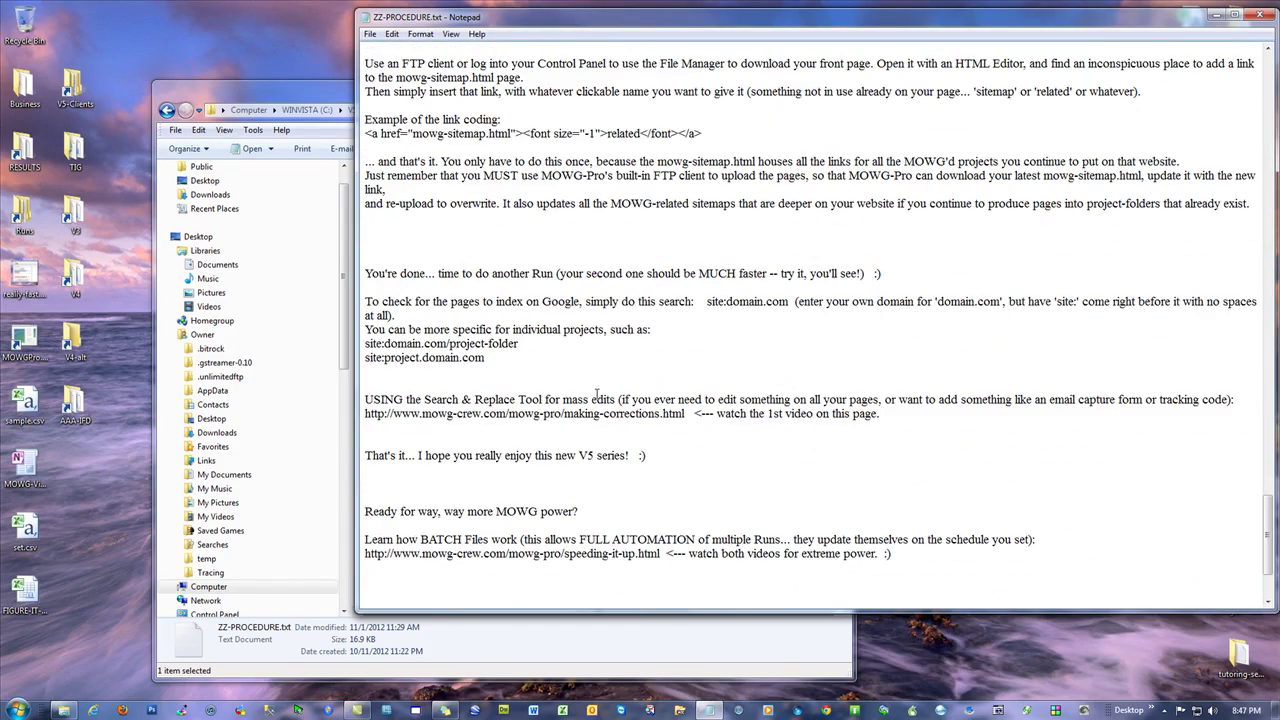
pyautogui.scroll(-3, 597, 393)
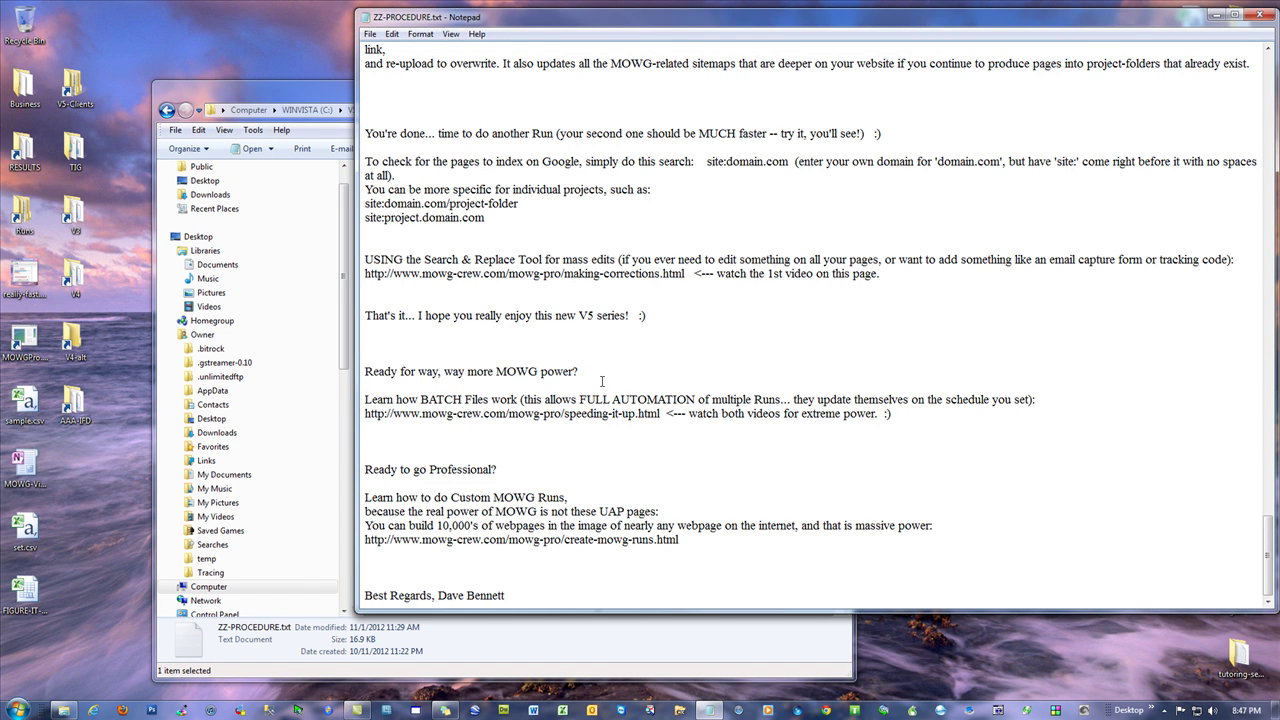
pyautogui.click(1257, 15)
# - Open ZZZ-Things-To-Remember.txt and highlight the lowercase mydomain.com/abc123 address, then the example Domain Name and FTP entries using abc123
pyautogui.doubleClick(416, 400)
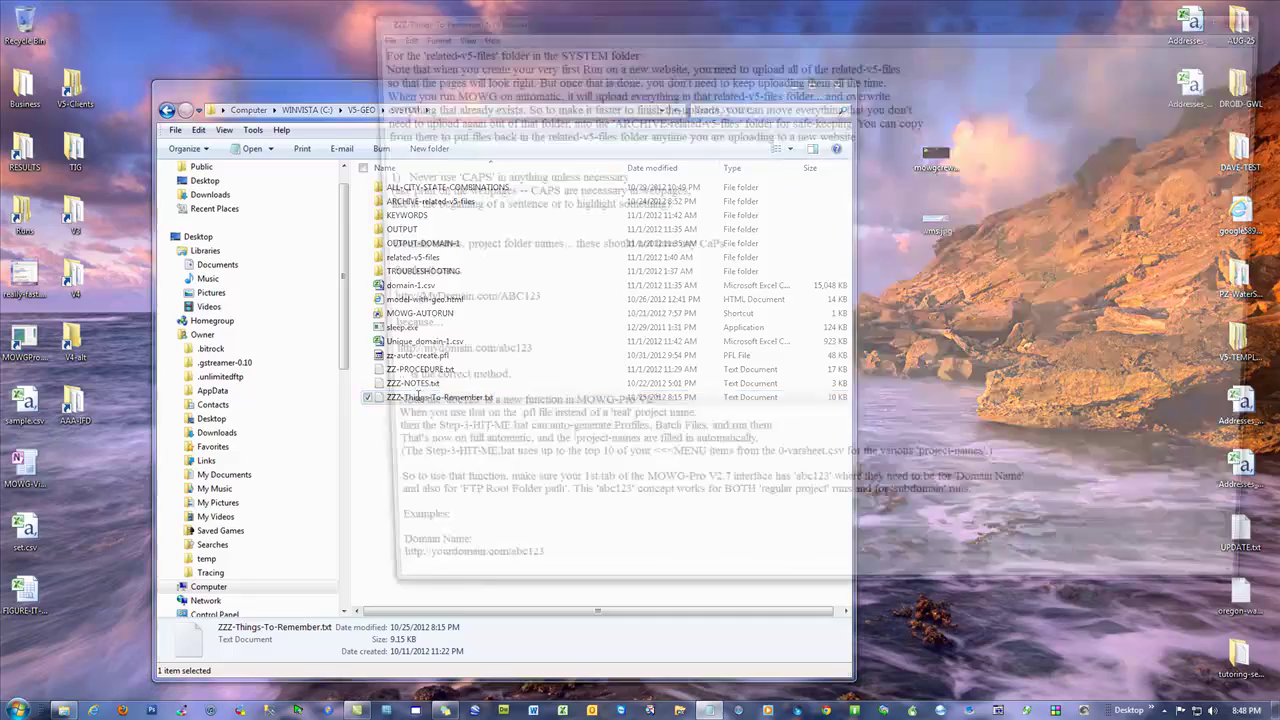
pyautogui.scroll(-3, 652, 386)
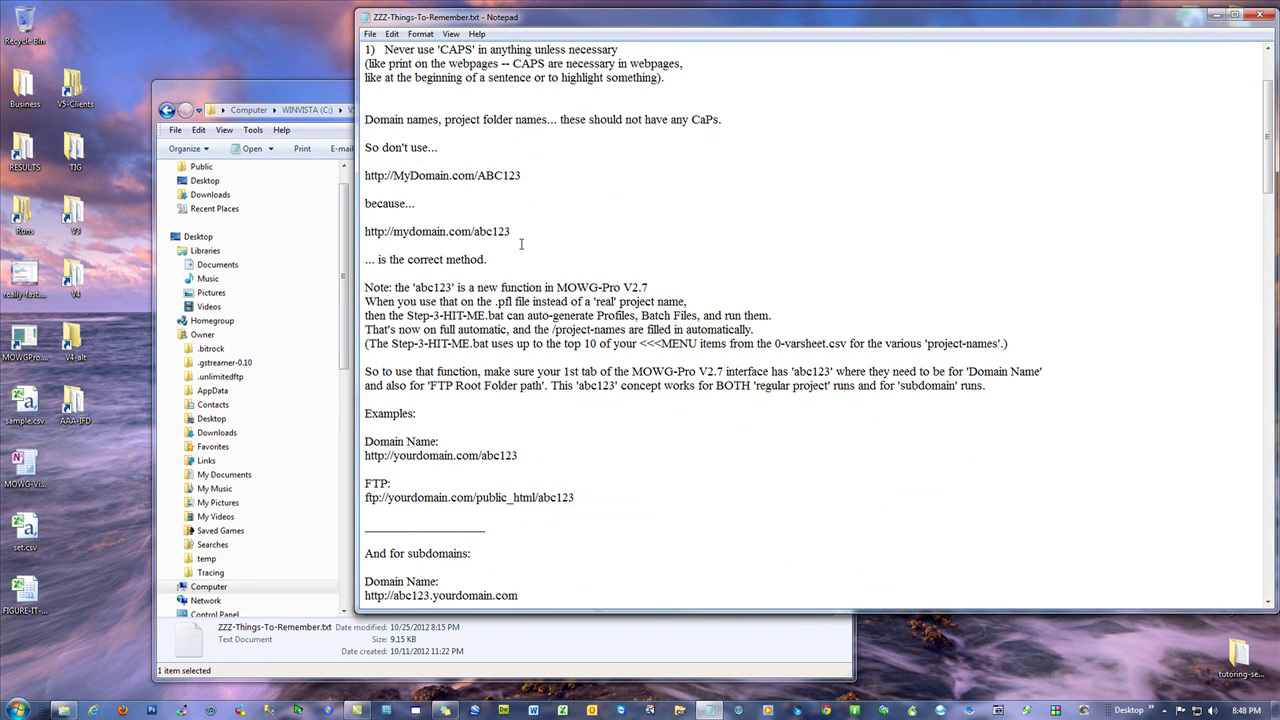
pyautogui.moveTo(522, 20); pyautogui.dragTo(421, 23)
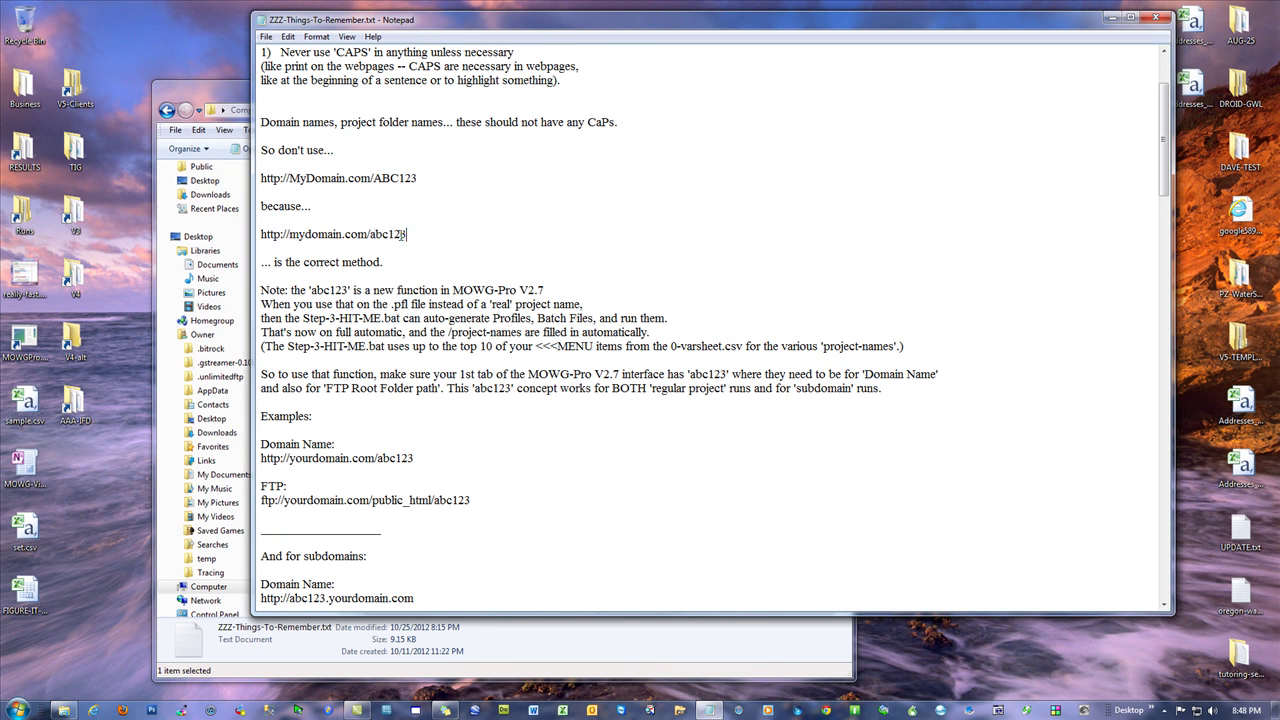
pyautogui.moveTo(419, 235); pyautogui.dragTo(274, 236)
pyautogui.moveTo(512, 503); pyautogui.dragTo(264, 432)
pyautogui.scroll(-3, 580, 445)
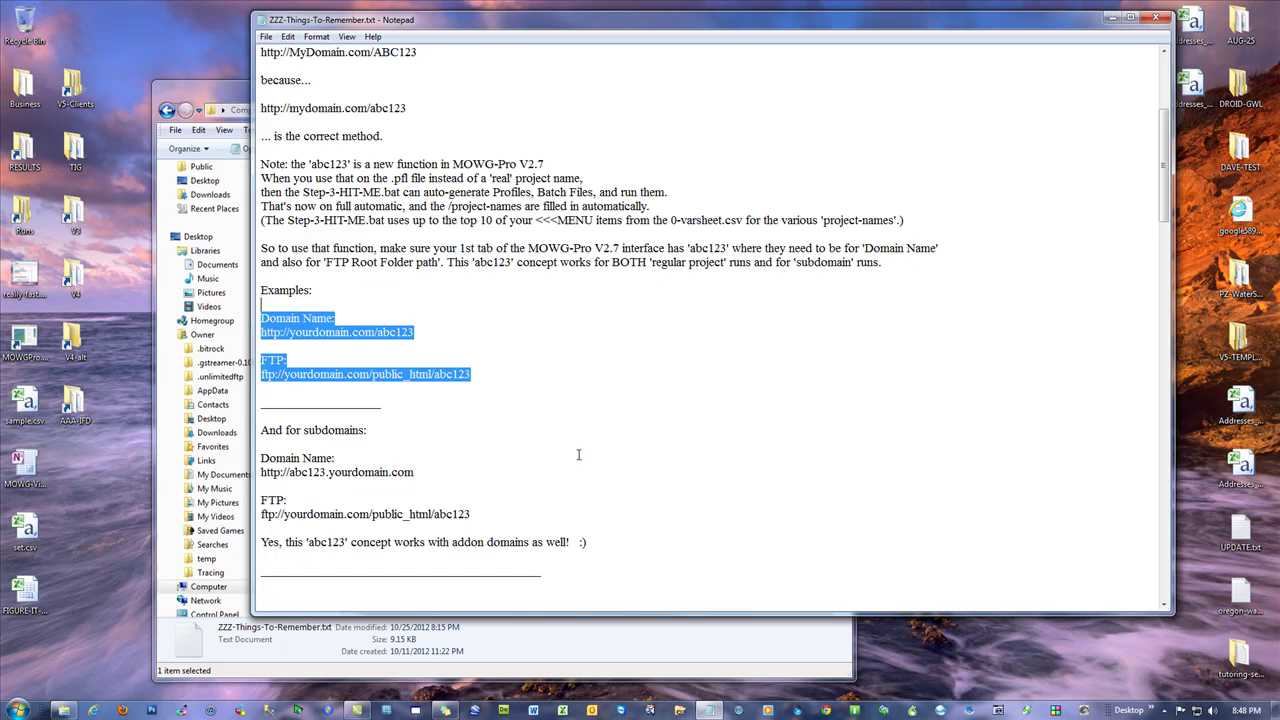
pyautogui.click(535, 440)
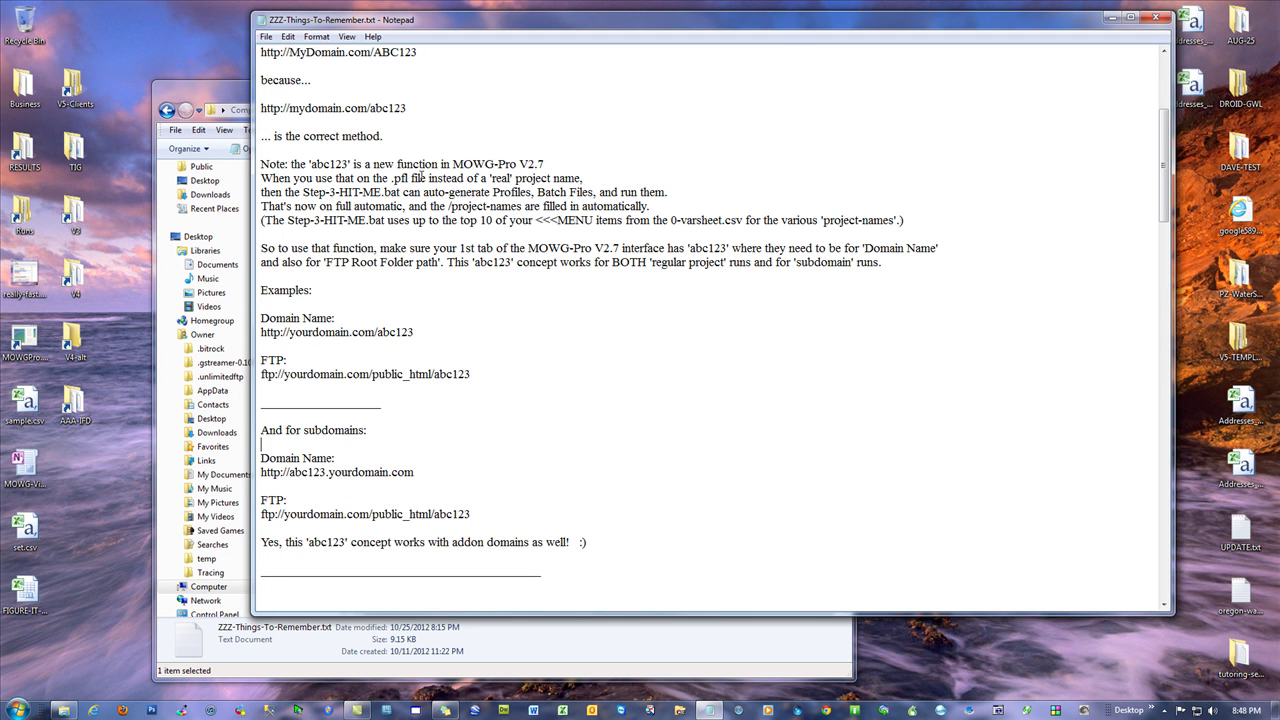
# - Skim the reminders from the abc123 subdomain examples through using dashes instead of spaces to the rules on project-folder names
pyautogui.scroll(6, 631, 405)
pyautogui.scroll(-9, 631, 405)
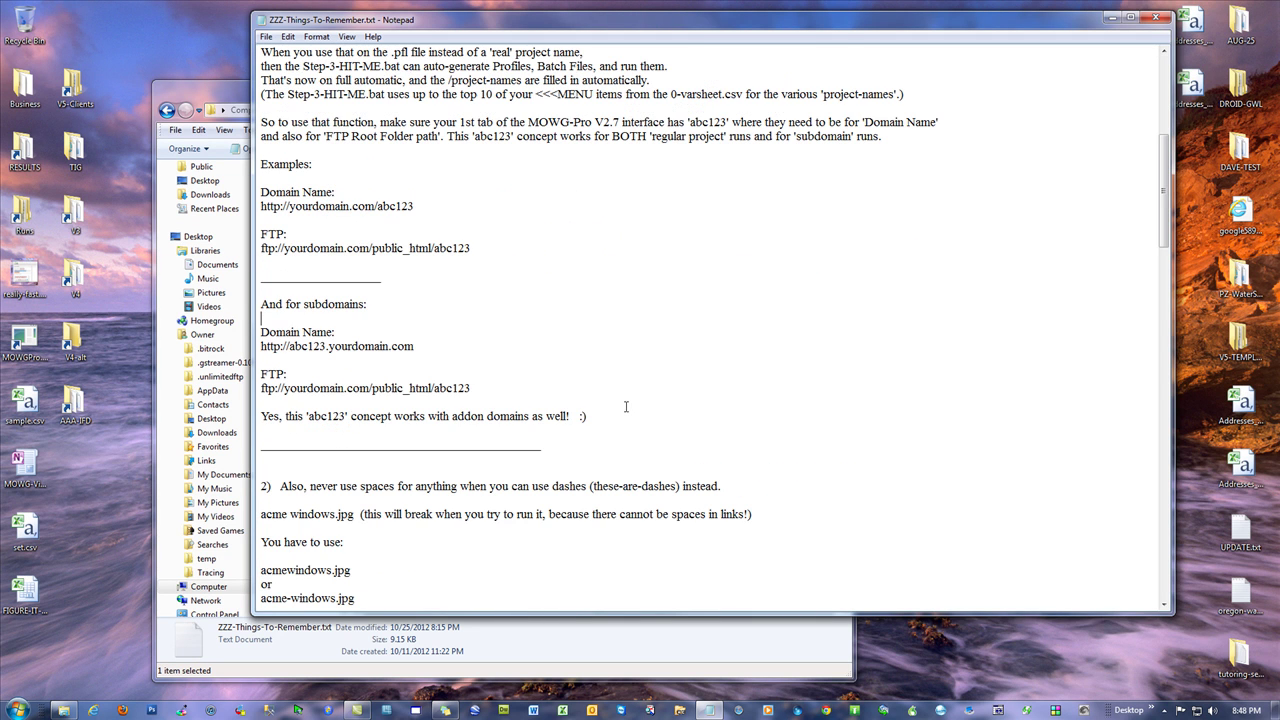
pyautogui.scroll(-6, 616, 400)
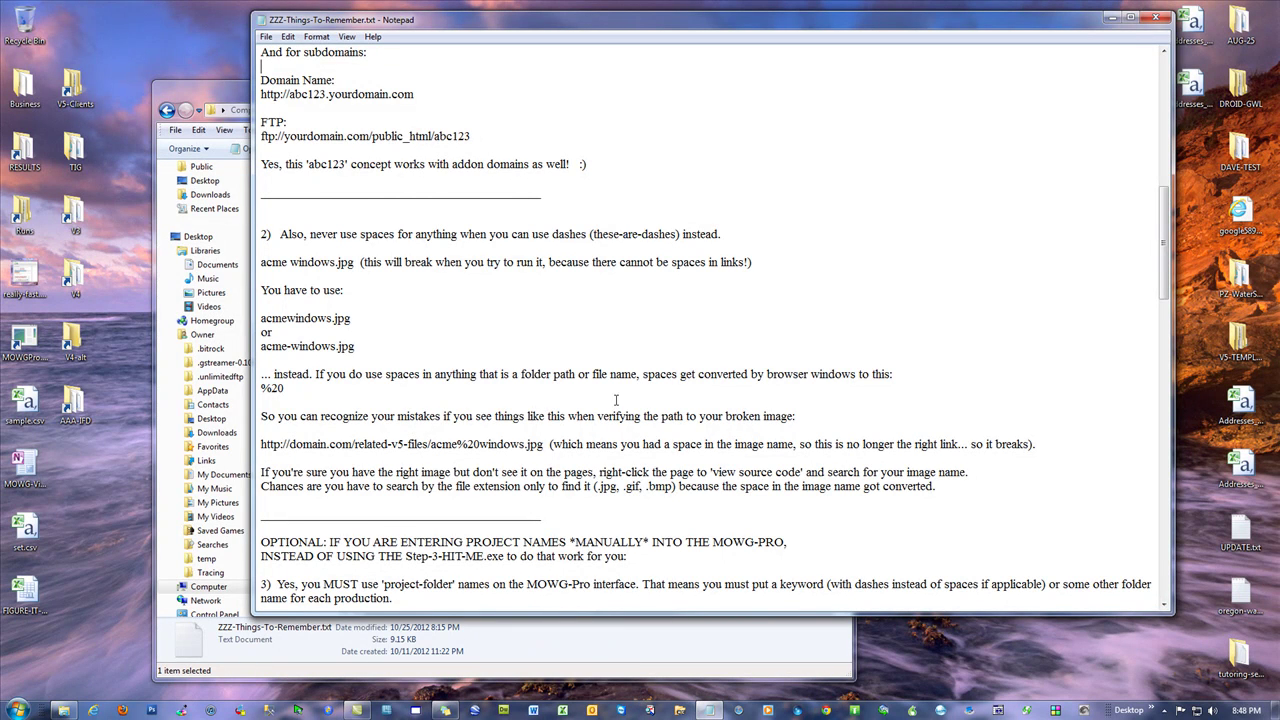
pyautogui.scroll(-6, 713, 369)
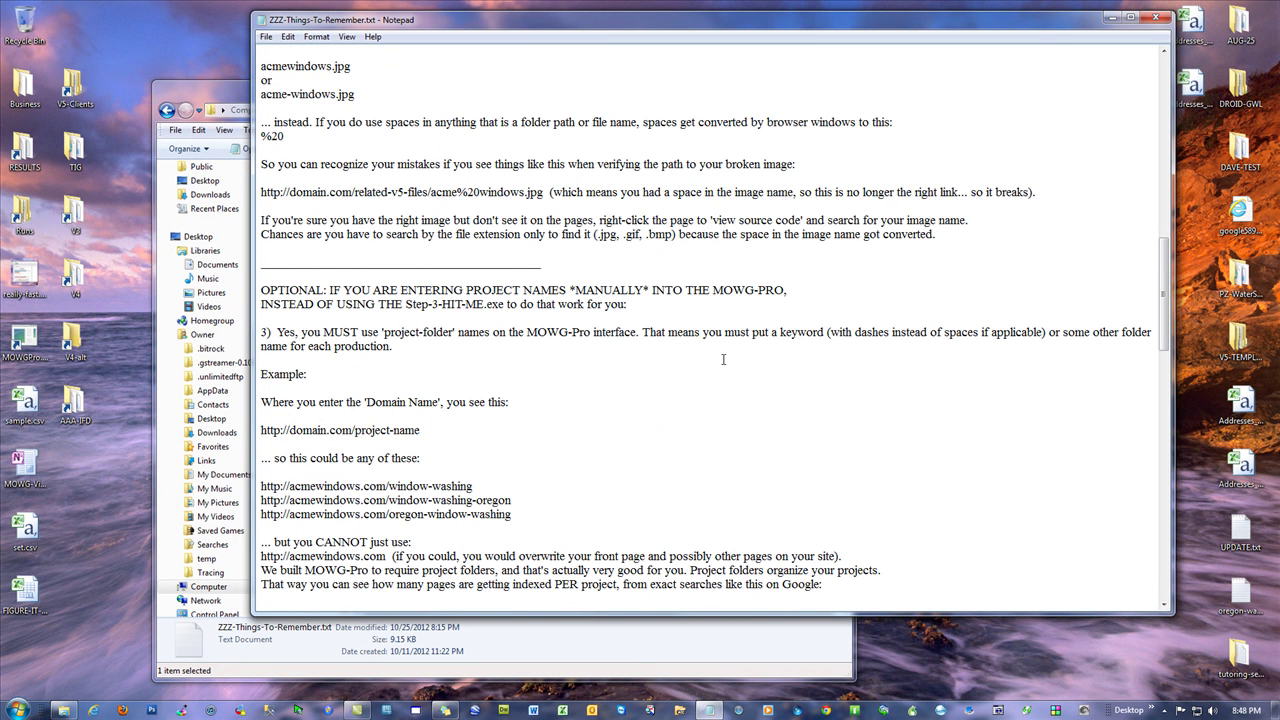